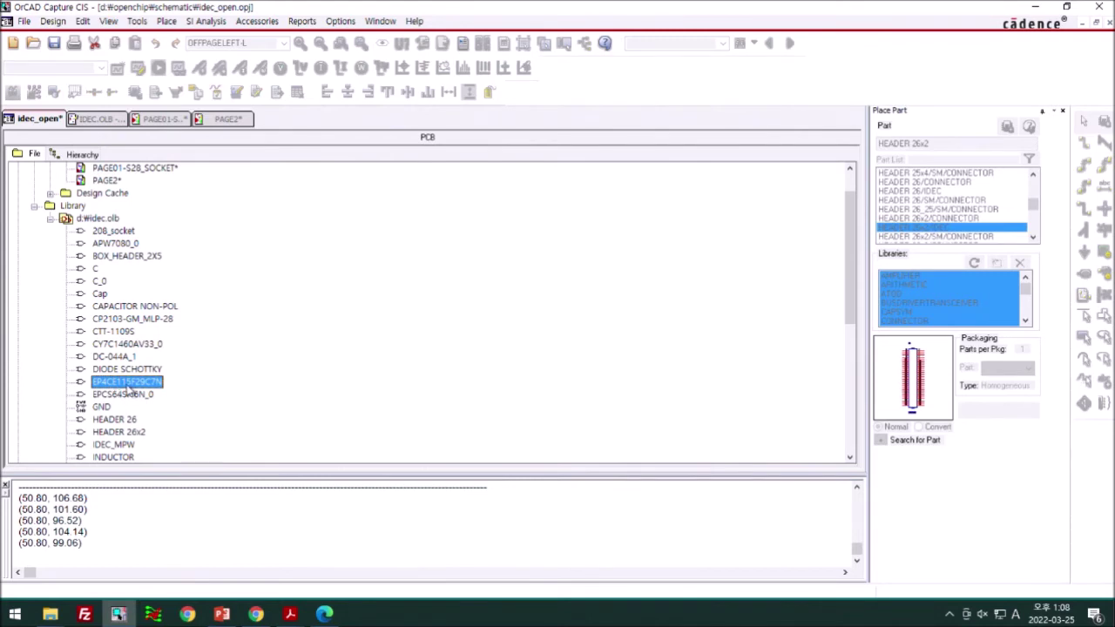
Open the EP4CE115F29C7N part from the idec.olb library and look at section A's pins
double_click(128, 383)
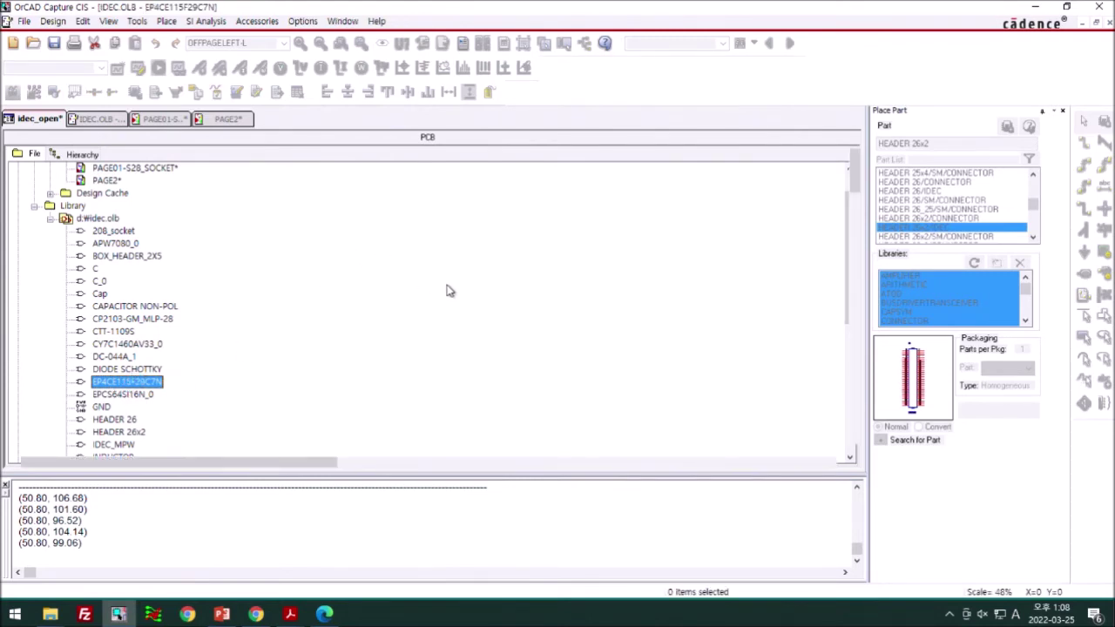
left_click(124, 186)
scroll(390, 183, "up", 2, "ctrl")
scroll(390, 183, "up", 2, "ctrl")
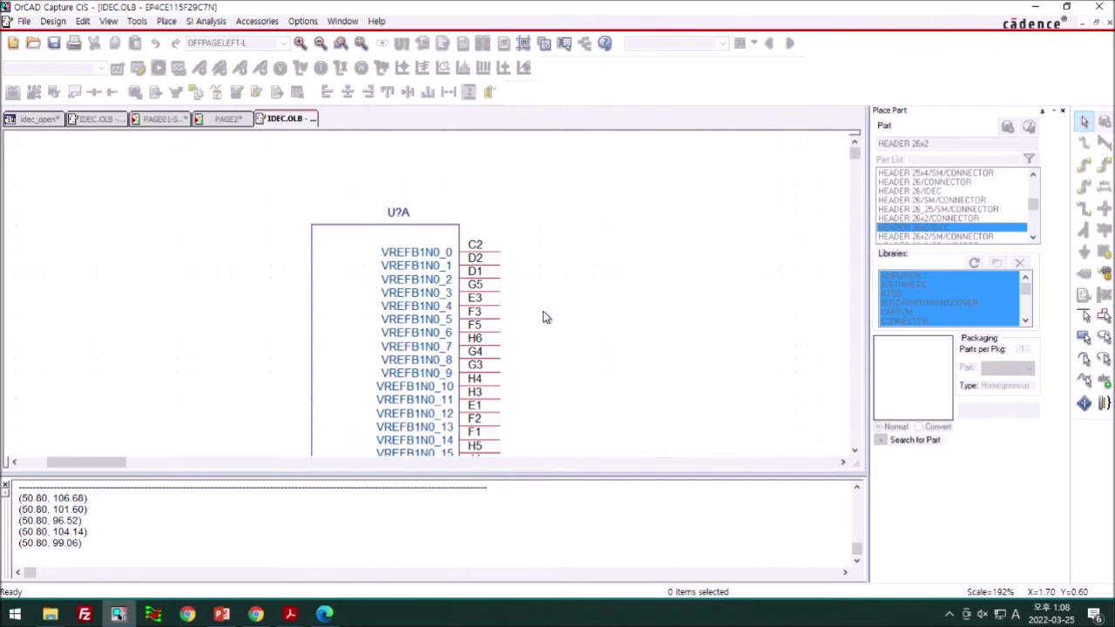
Step through all sections of the EP4CE115F29C7N part, from A to the power and ground section J
key("ctrl+n")
key("o")
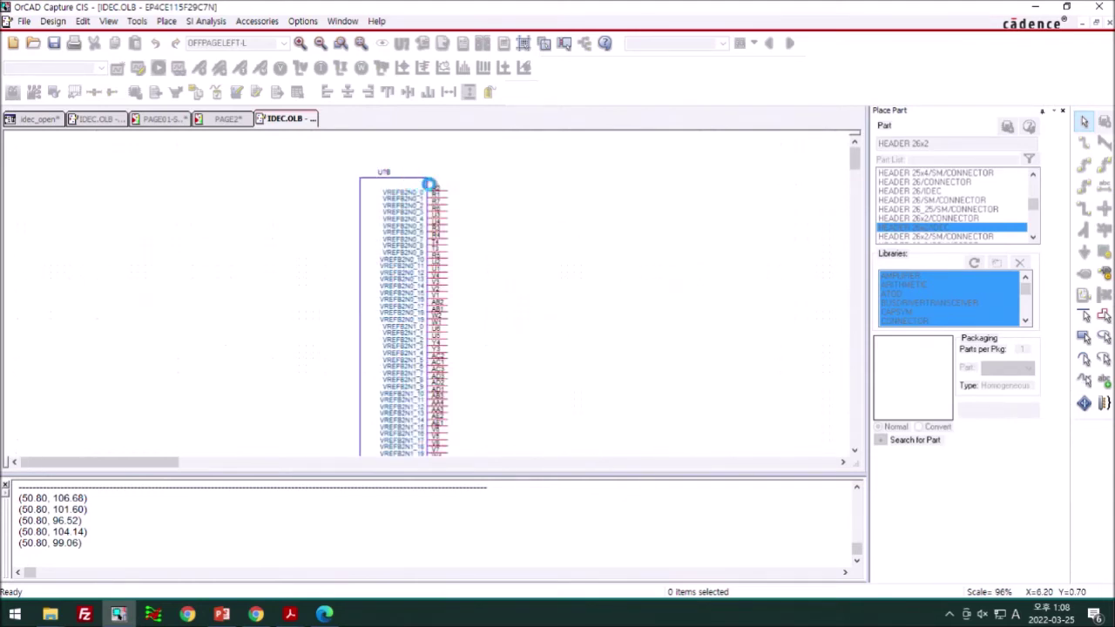
key("ctrl+n")
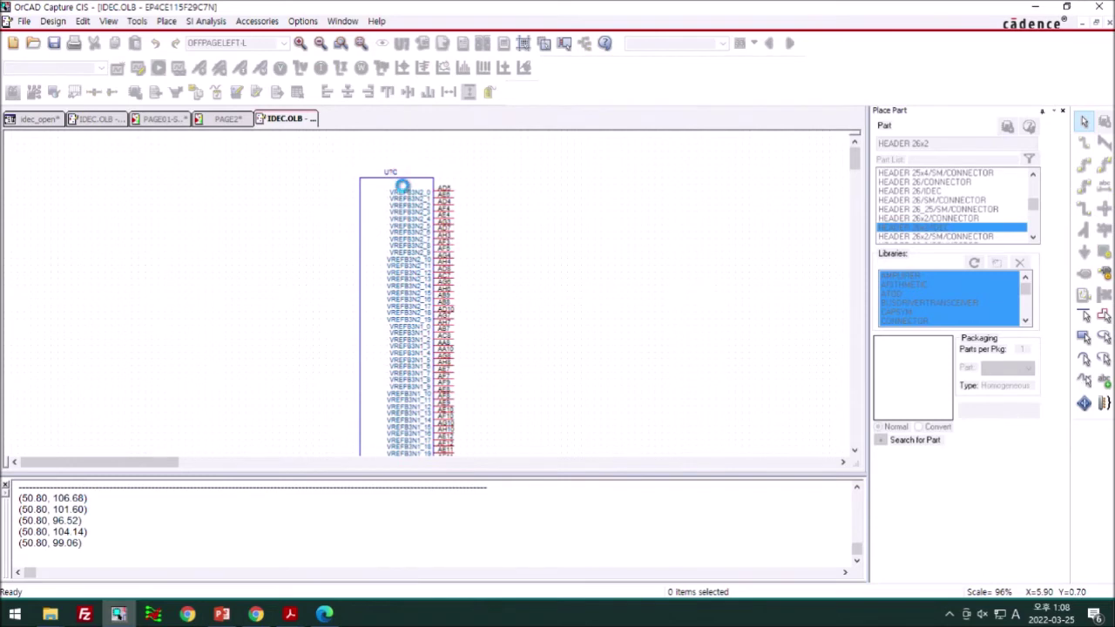
key("ctrl+n")
key("ctrl+n")
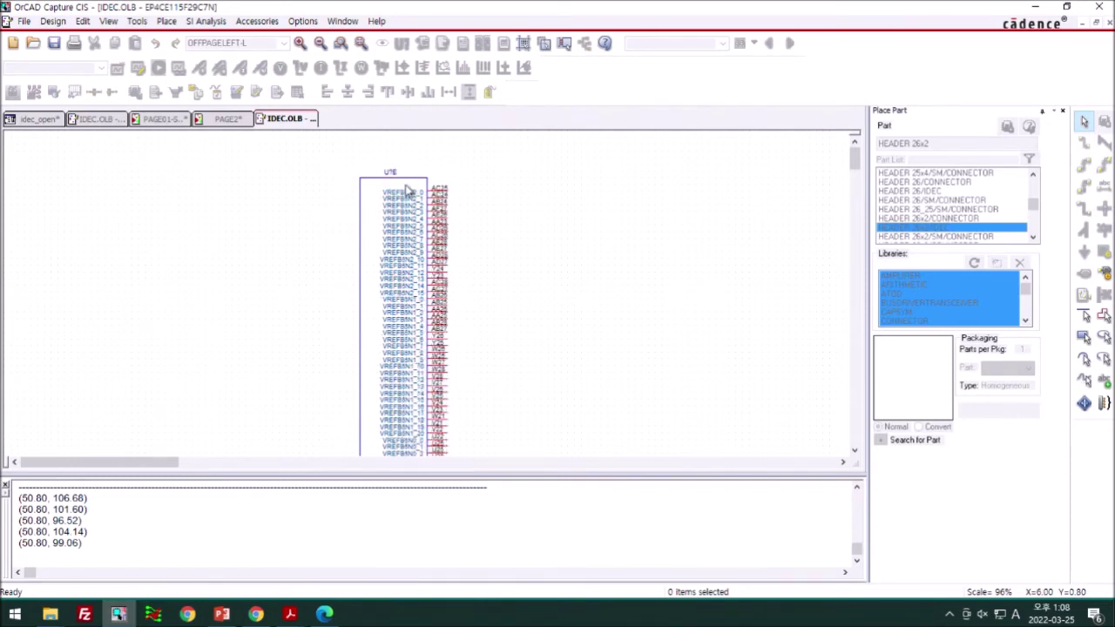
key("ctrl+n")
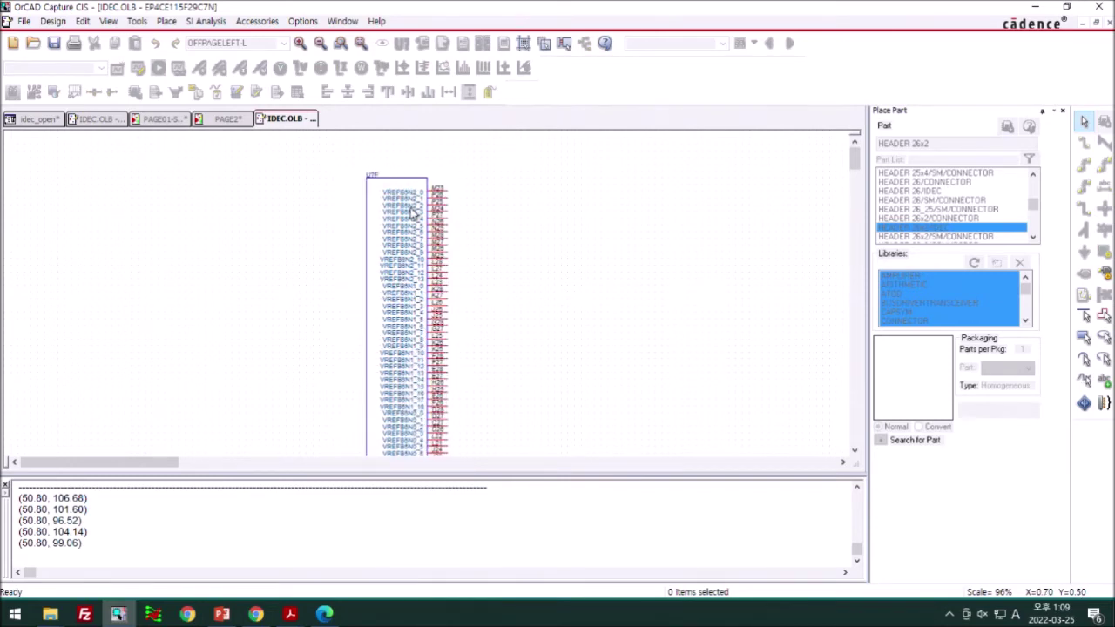
key("ctrl+n")
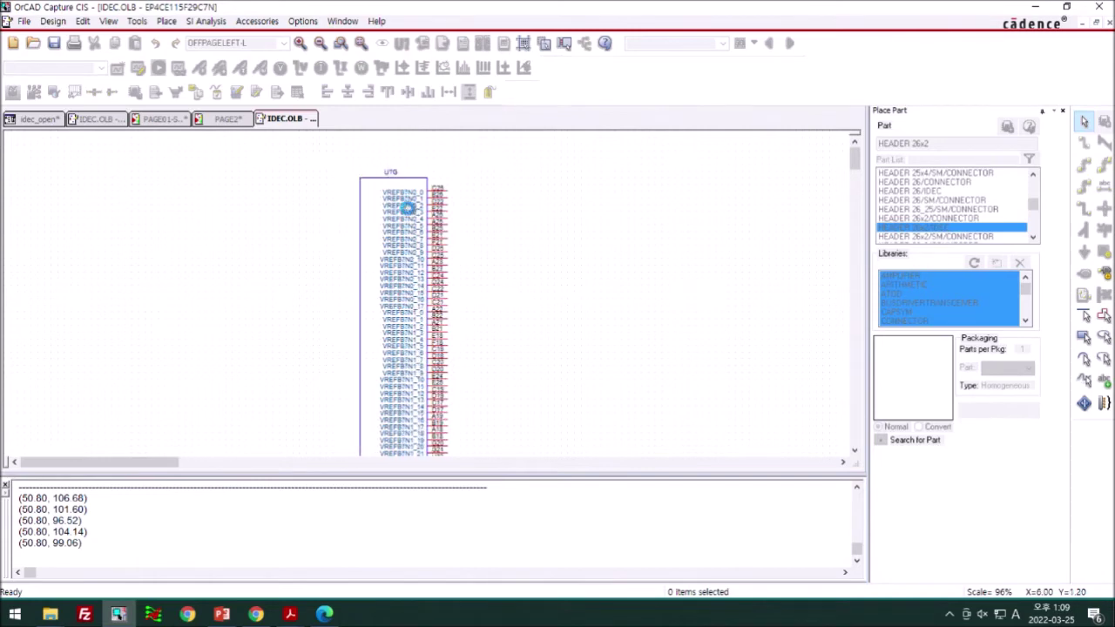
key("ctrl+n")
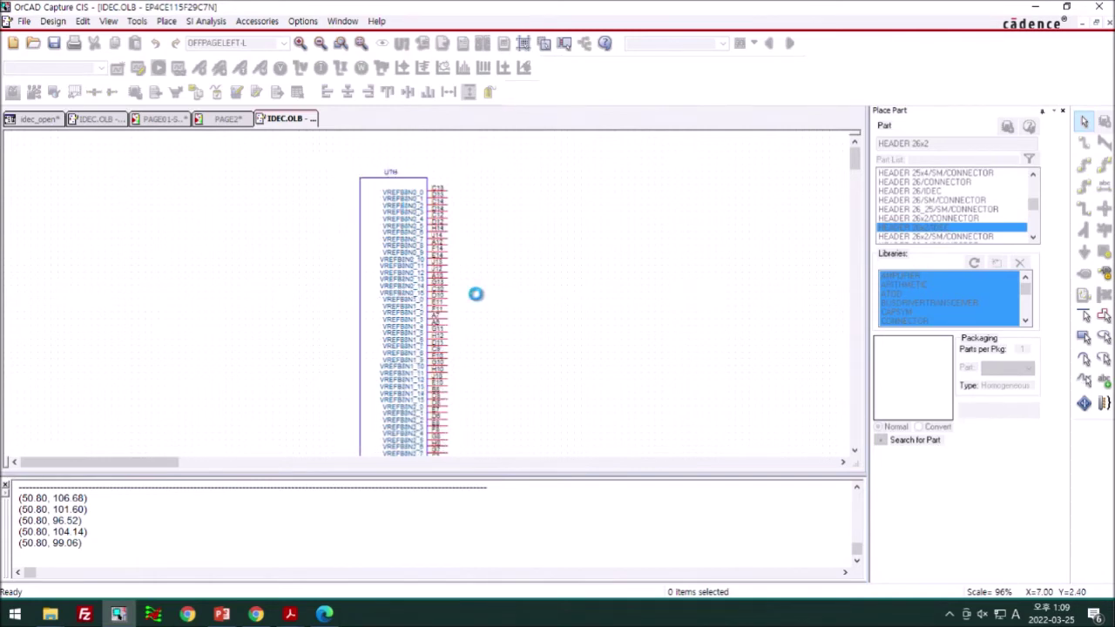
key("ctrl+n")
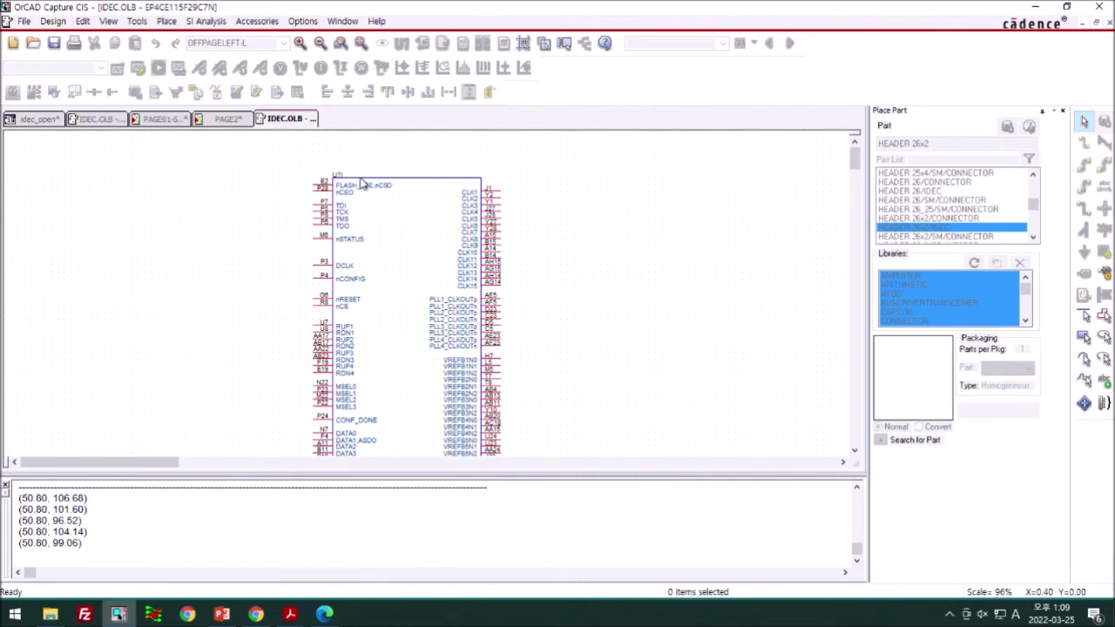
key("ctrl+n")
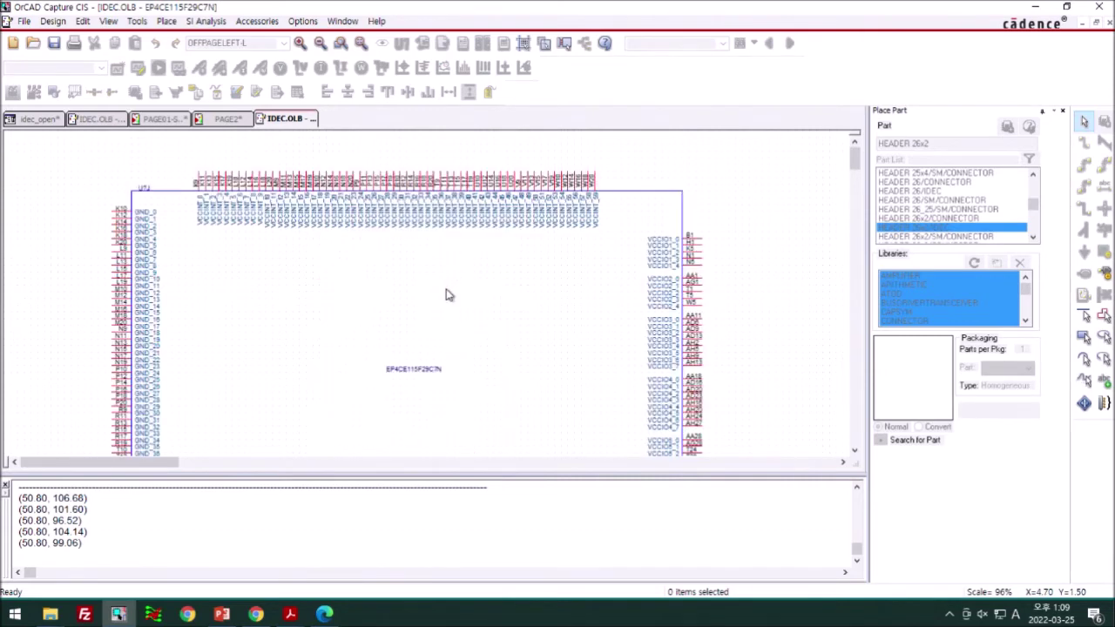
scroll(272, 302, "down", 2)
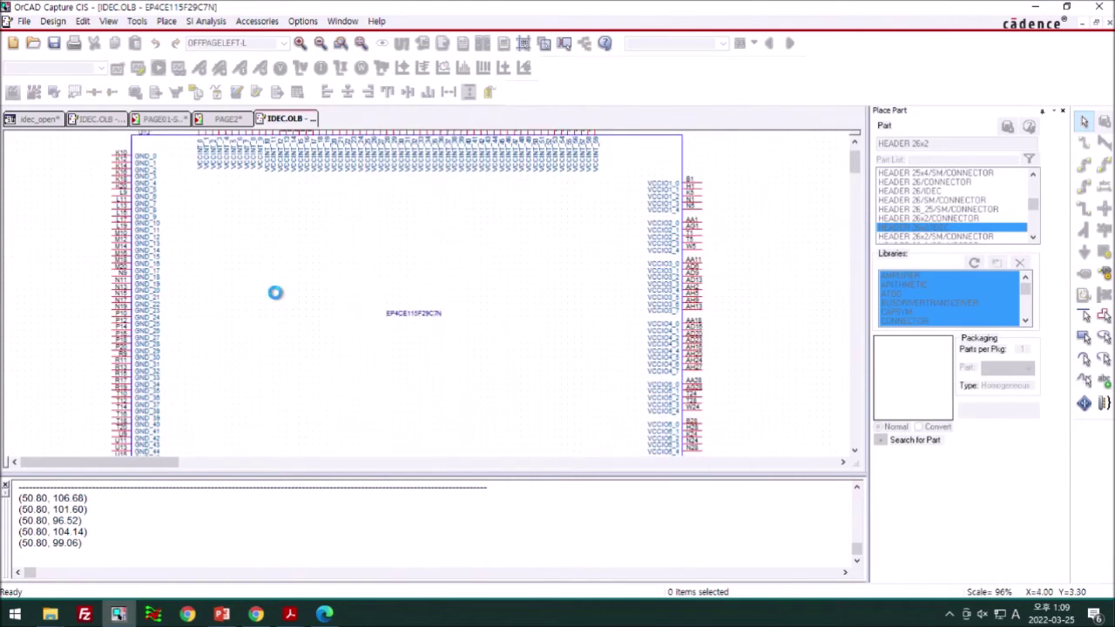
key("ctrl+n")
scroll(293, 270, "up", 2)
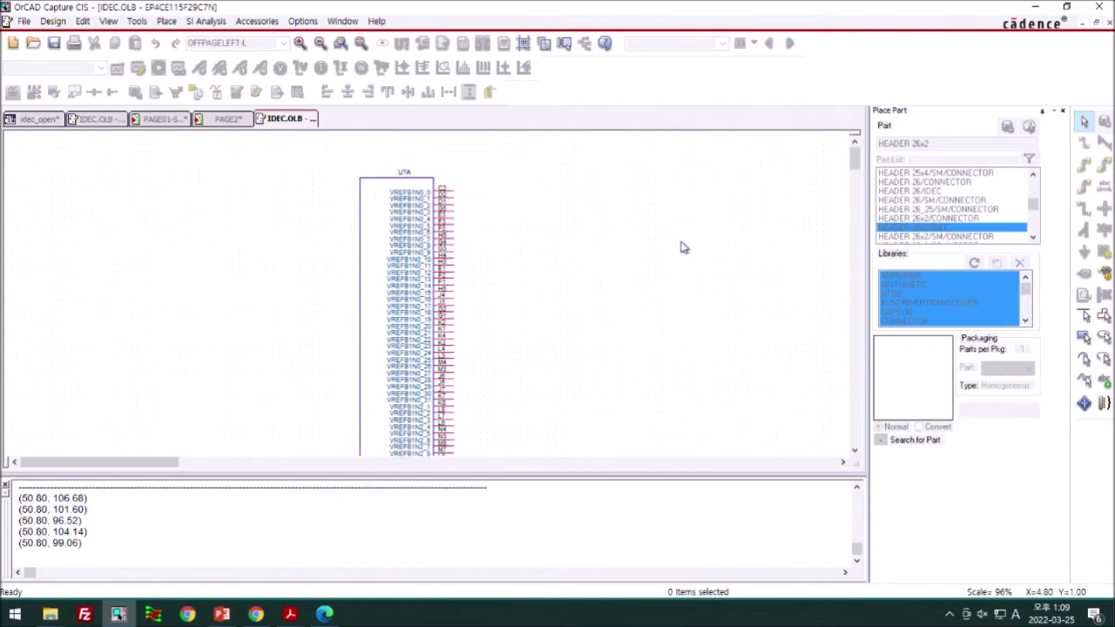
left_click(37, 118)
right_click(118, 218)
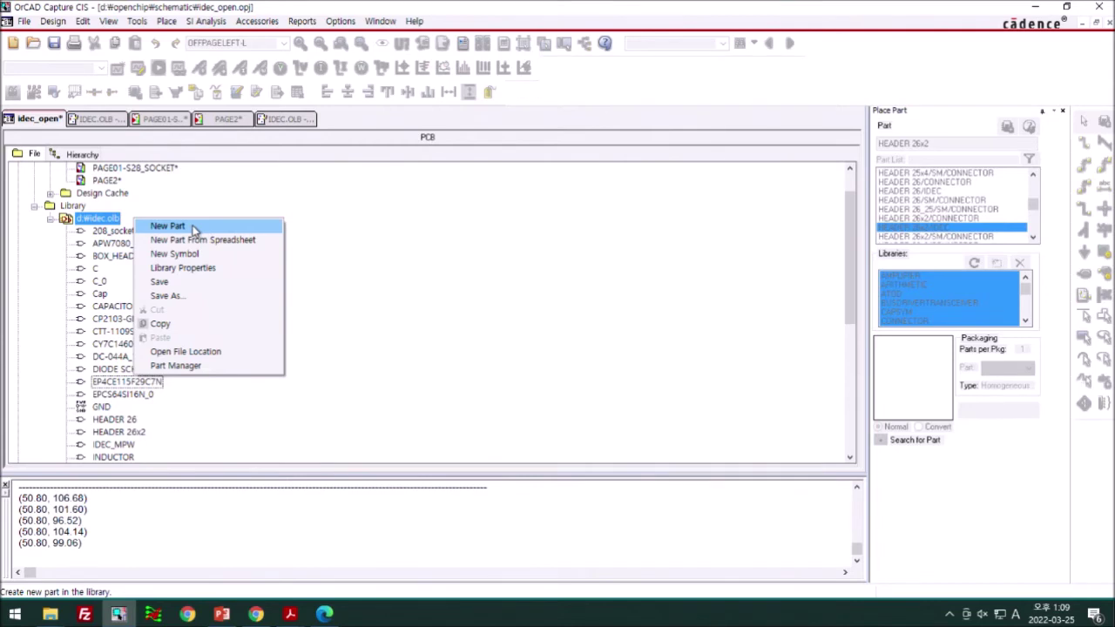
left_click(167, 226)
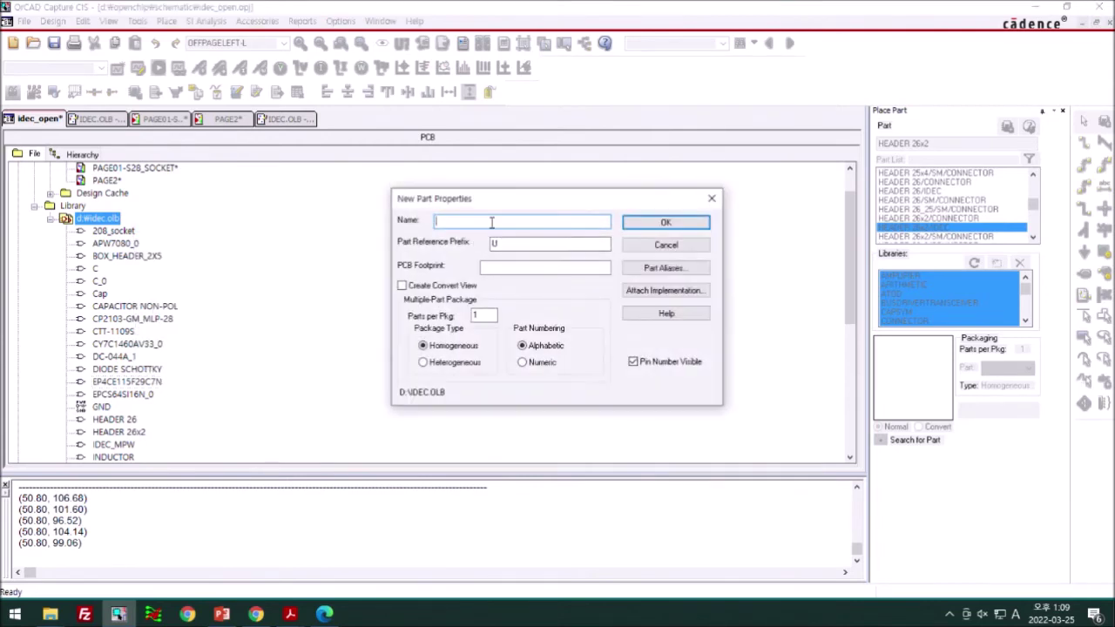
left_click(512, 243)
left_click(423, 362)
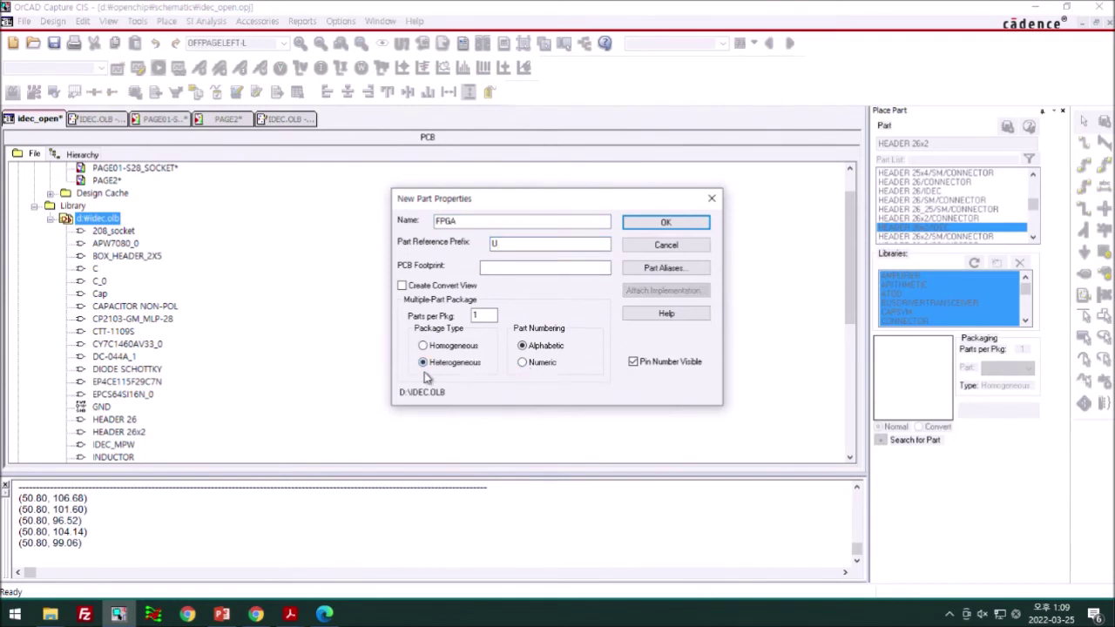
double_click(482, 316)
left_click(671, 247)
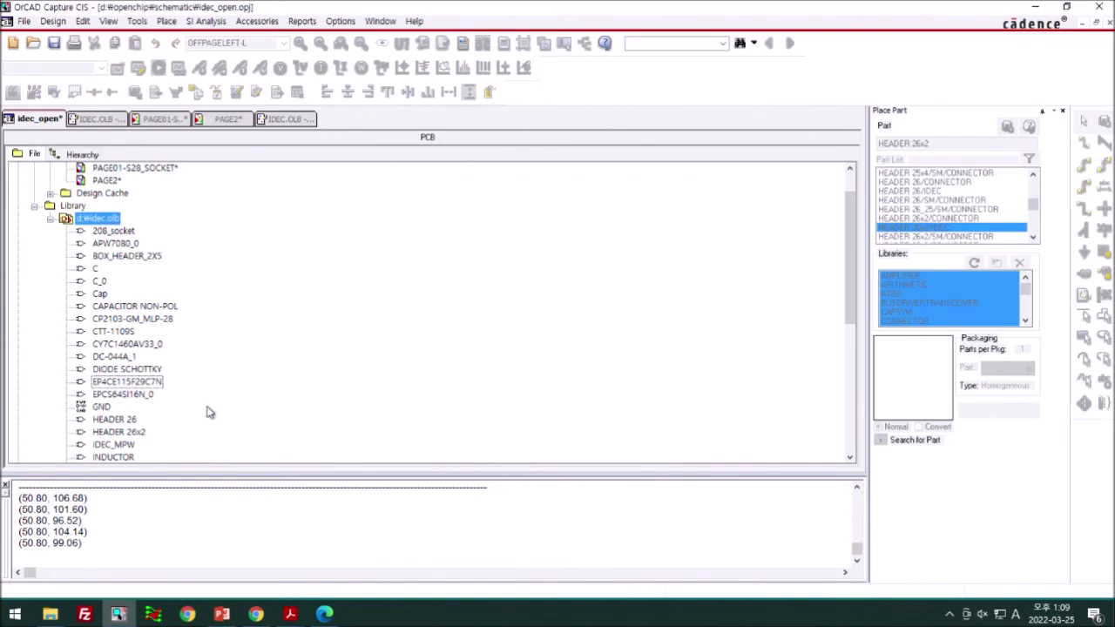
Return to the EP4CE115F29C7N part in the idec.olb library and view the pins of section A
left_click(127, 383)
double_click(127, 383)
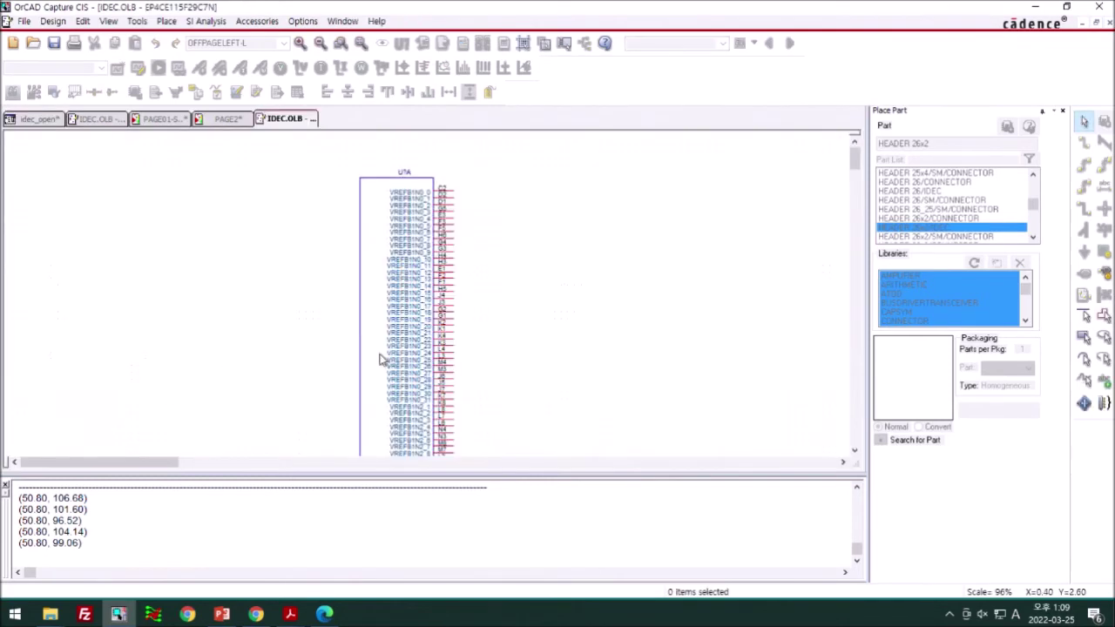
scroll(349, 361, "down", 2, "ctrl")
scroll(225, 240, "up", 2, "ctrl")
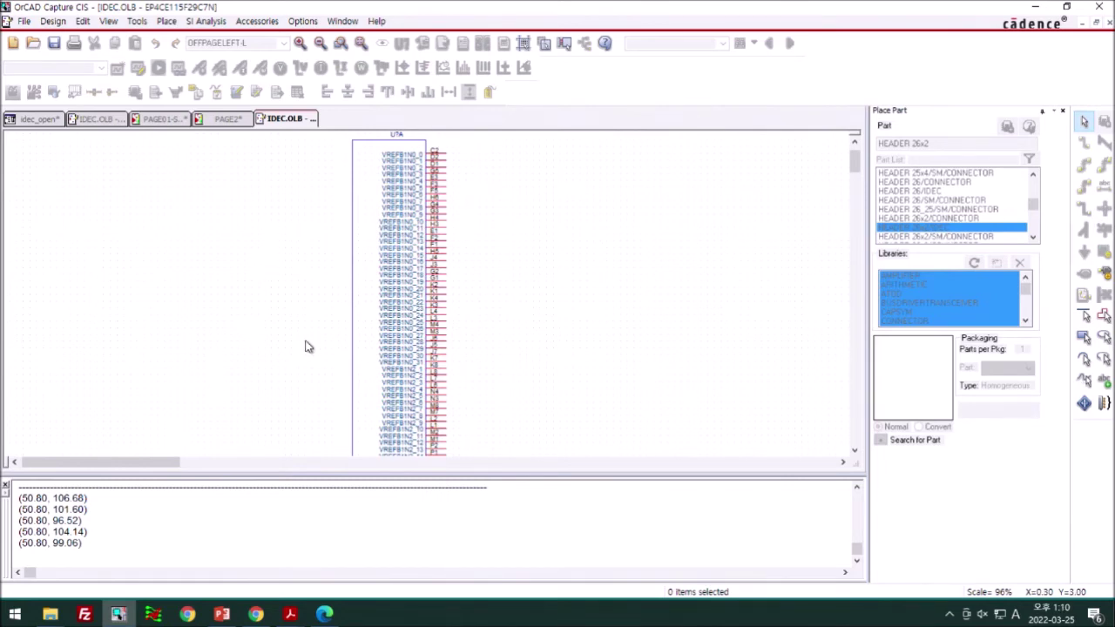
Switch to File Explorer and open the IDEC > 회로보드개발_교육 > Datasheet > FPGA folder on the USB drive (F:)
mouse_move(50, 614)
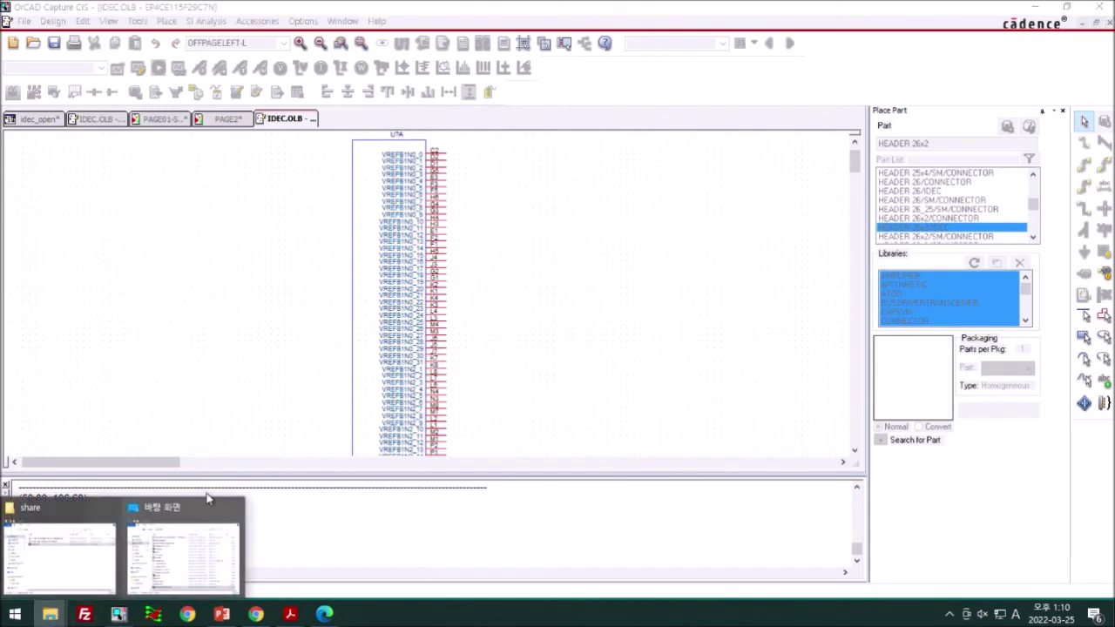
left_click(52, 535)
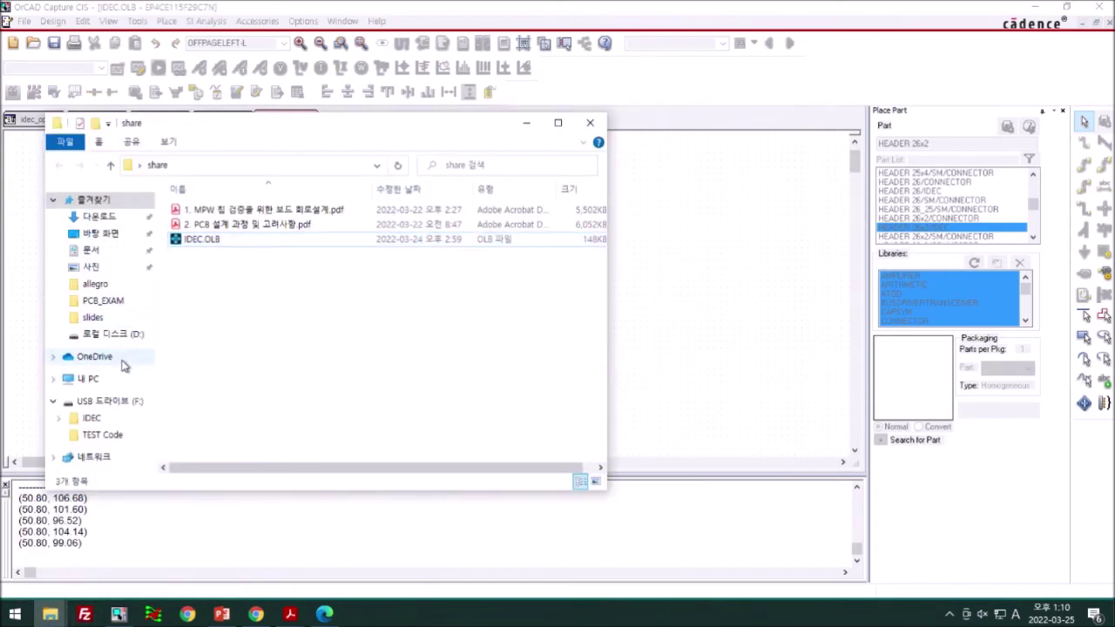
left_click(111, 334)
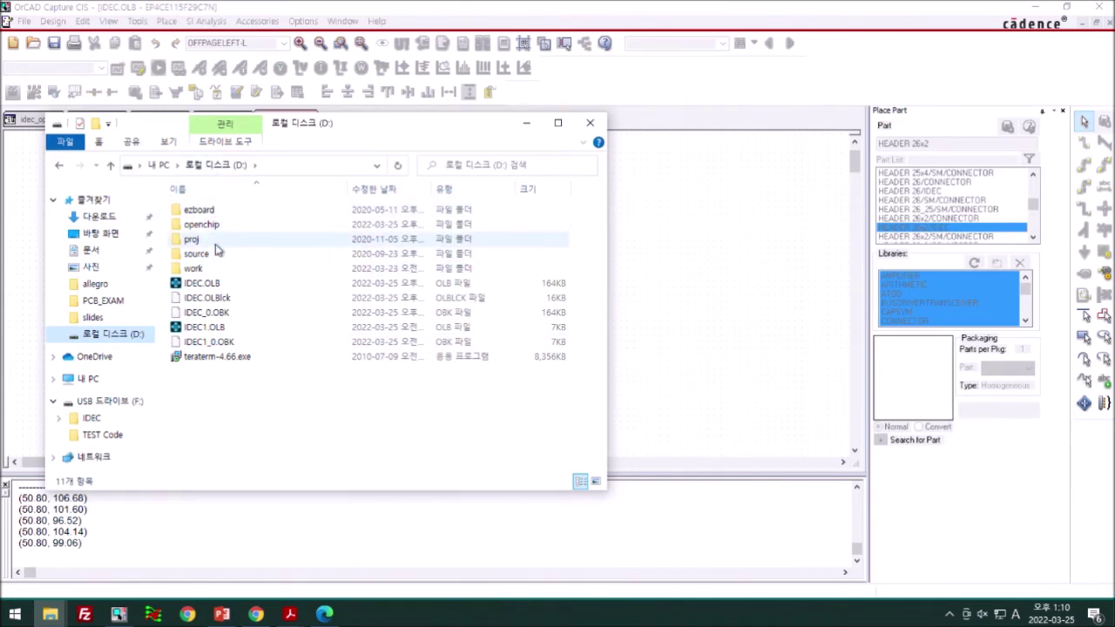
left_click(92, 379)
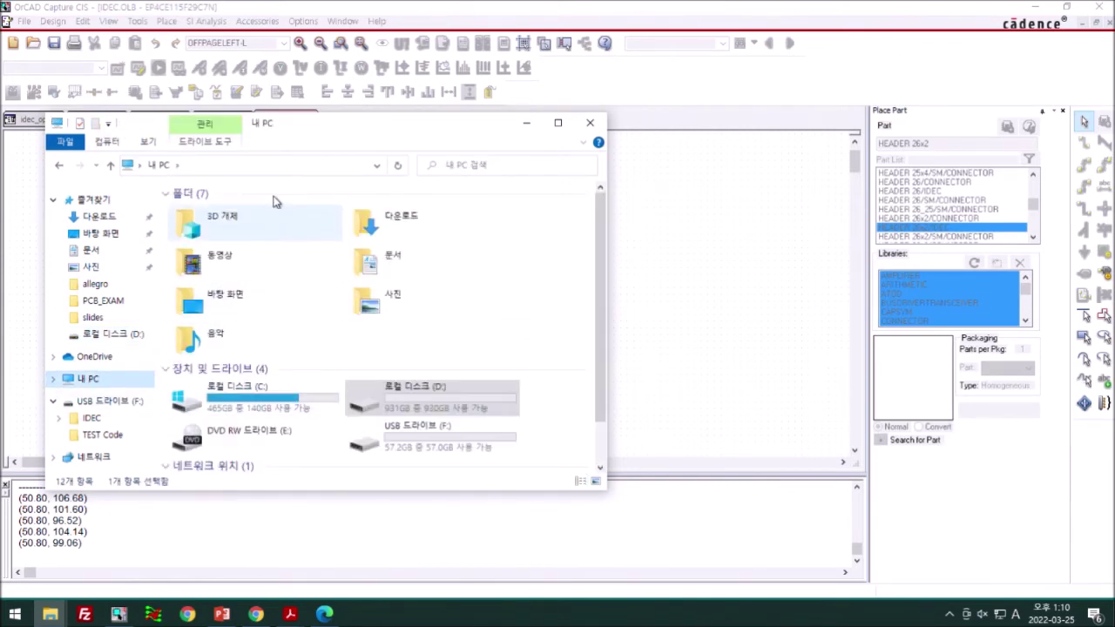
double_click(401, 455)
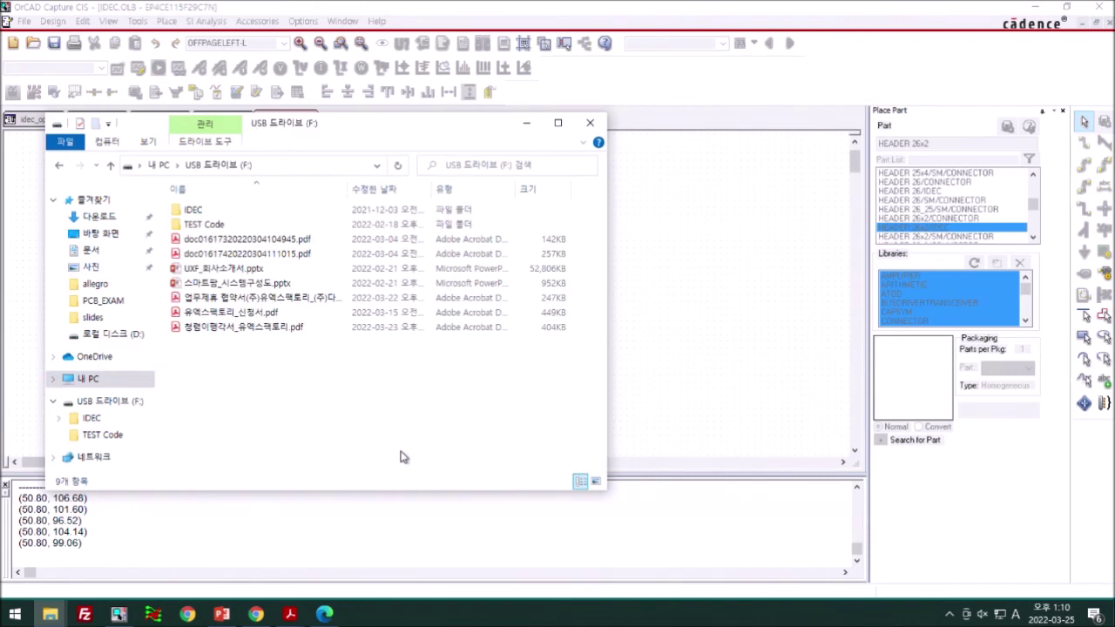
double_click(207, 211)
double_click(234, 213)
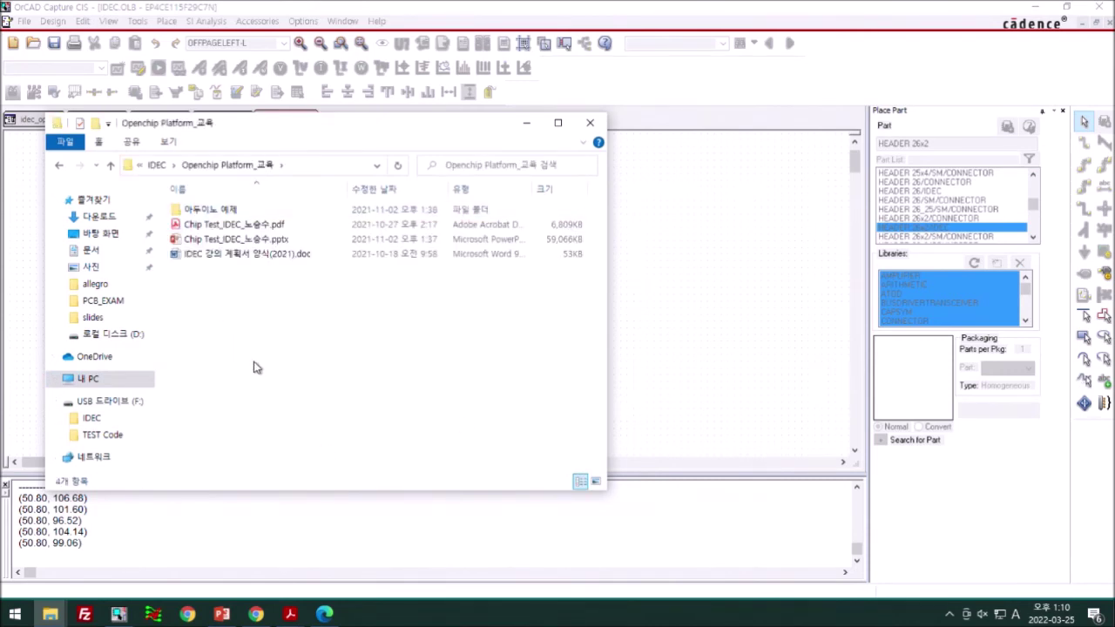
left_click(110, 166)
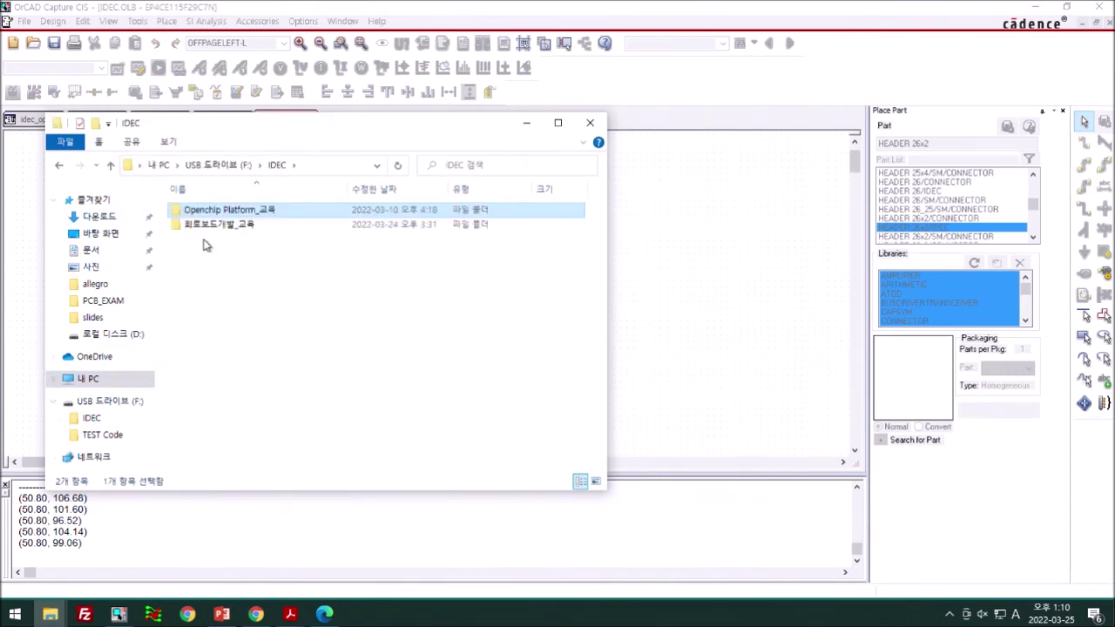
double_click(206, 225)
double_click(206, 212)
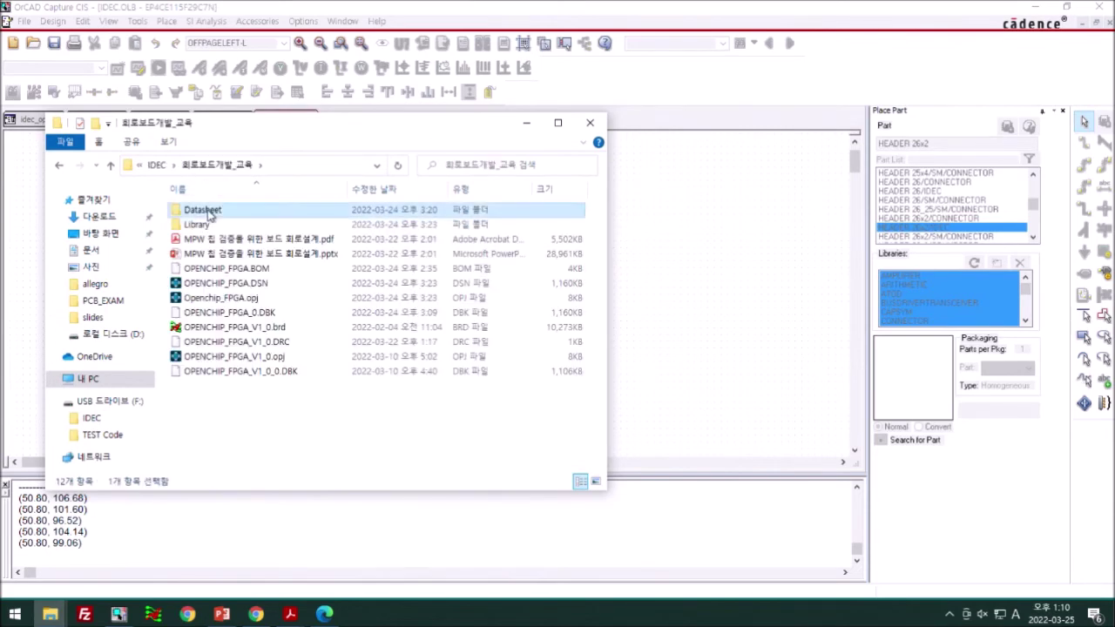
double_click(207, 226)
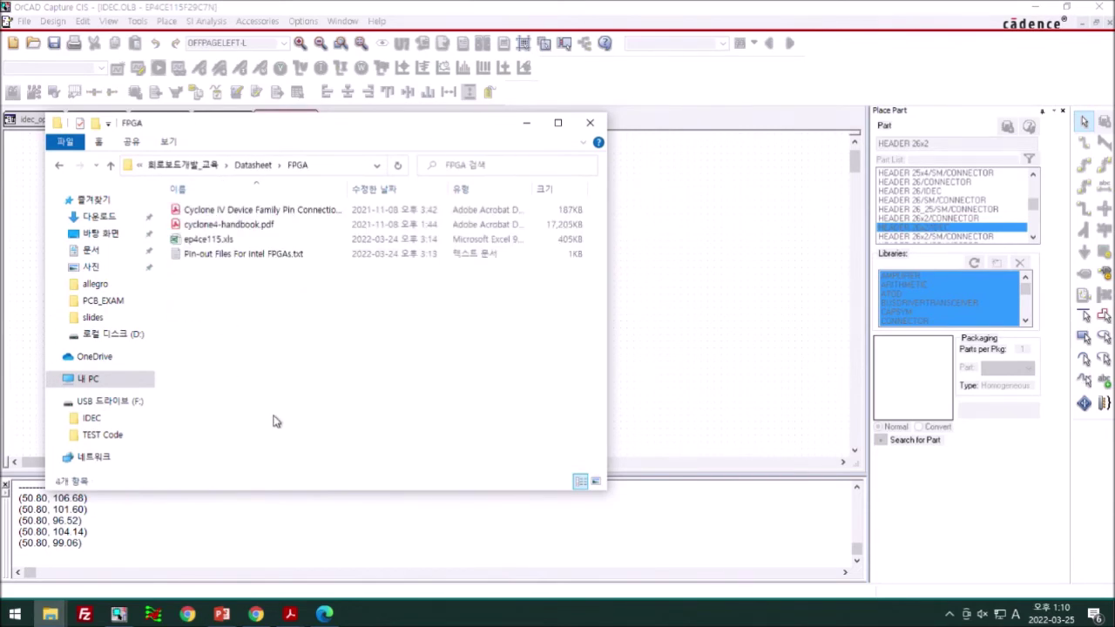
Open Pin-out Files For intel FPGAs.txt in the FPGA folder and copy the web address it contains
left_click(201, 244)
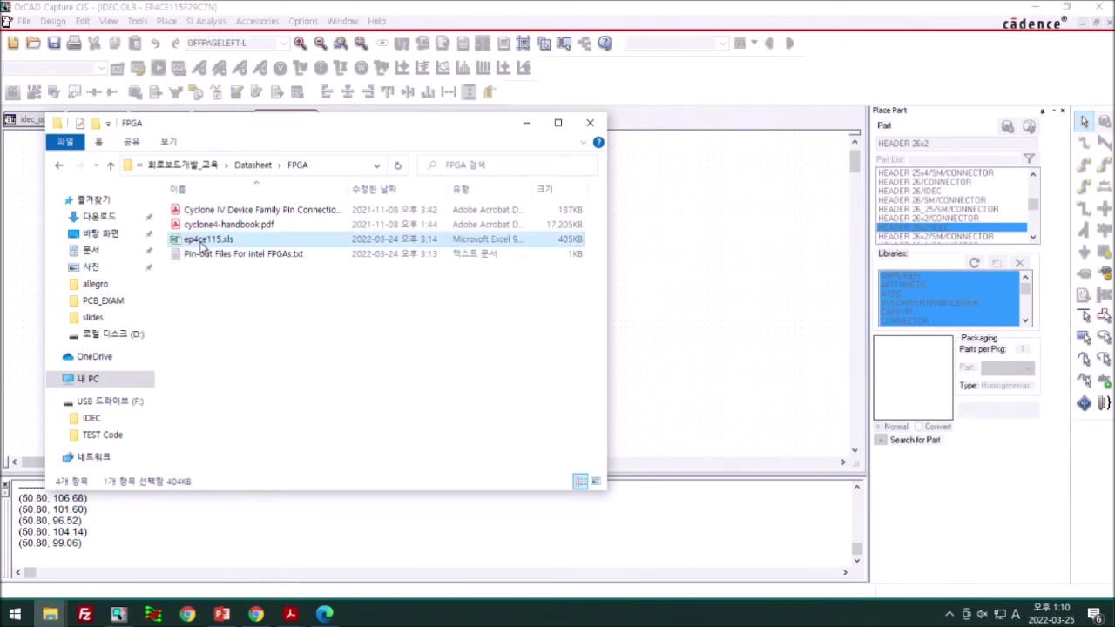
double_click(200, 253)
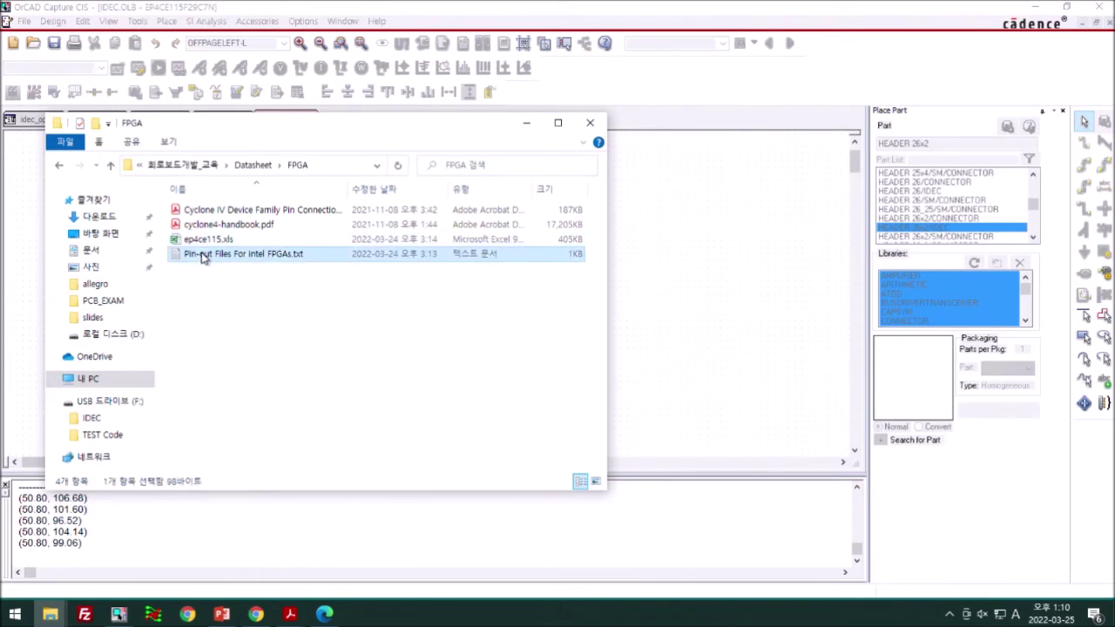
key("ctrl+a")
key("ctrl+c")
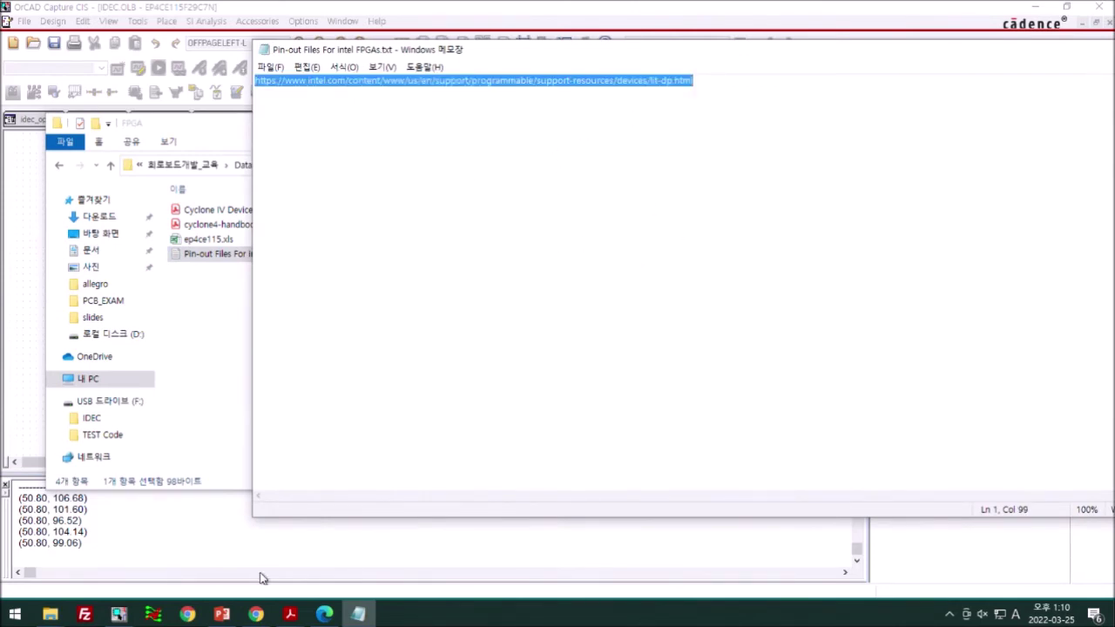
Switch to Chrome and load the copied Intel pin-out files address in a new tab
left_click(255, 613)
left_click(354, 11)
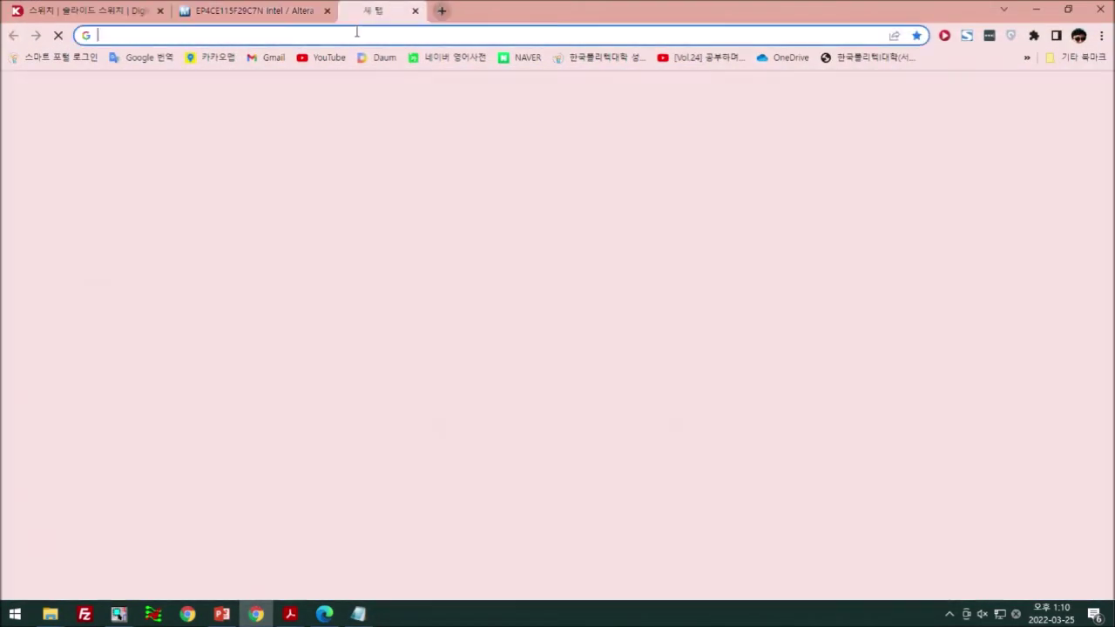
key("ctrl+v")
key("Return")
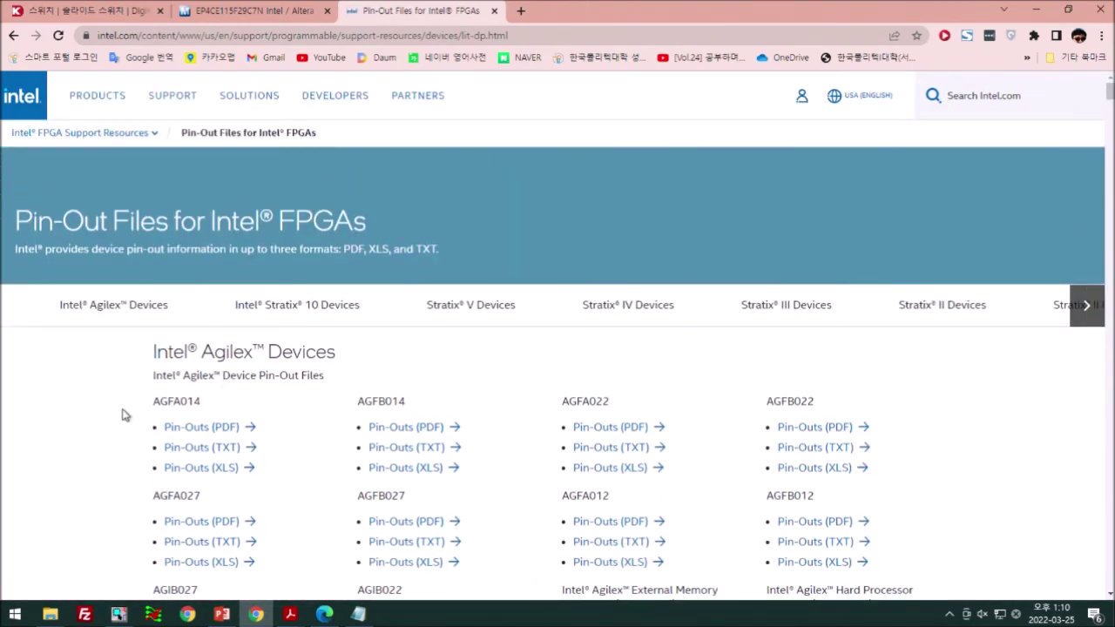
Look through the Intel FPGA pin-out file listings to find the Cyclone IV Devices section
scroll(122, 414, "down", 1)
scroll(121, 414, "down", 3)
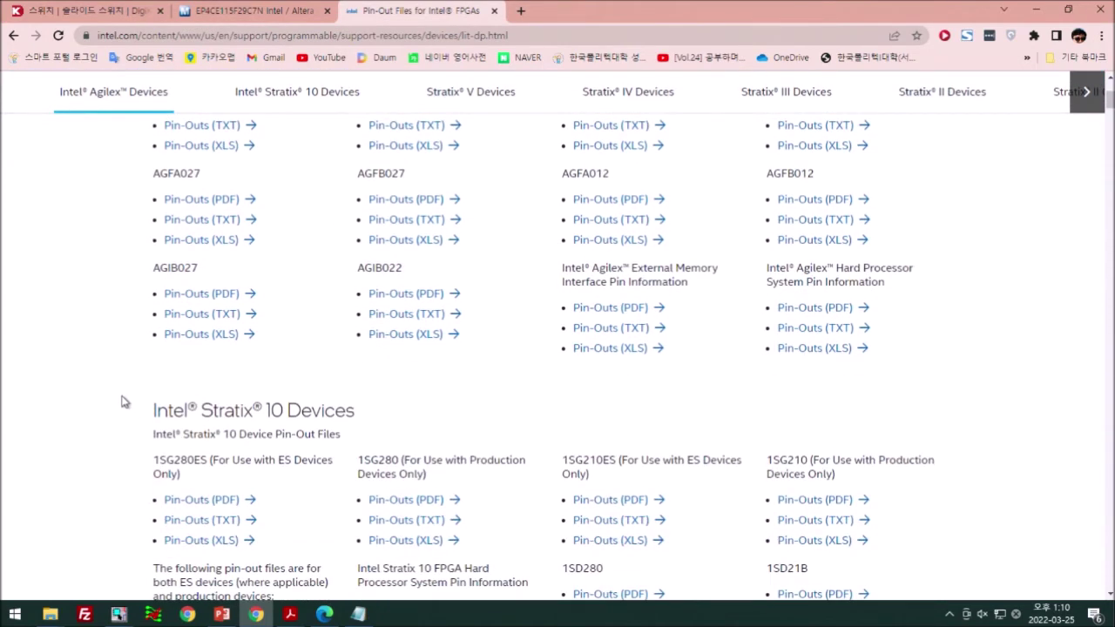
scroll(242, 440, "down", 7)
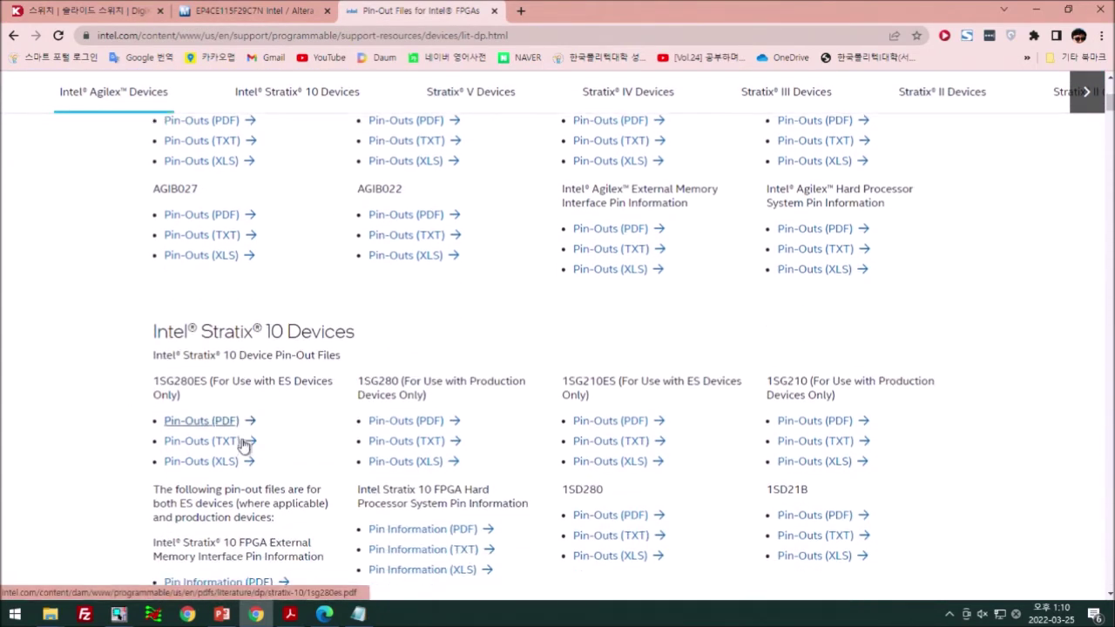
scroll(246, 444, "down", 20)
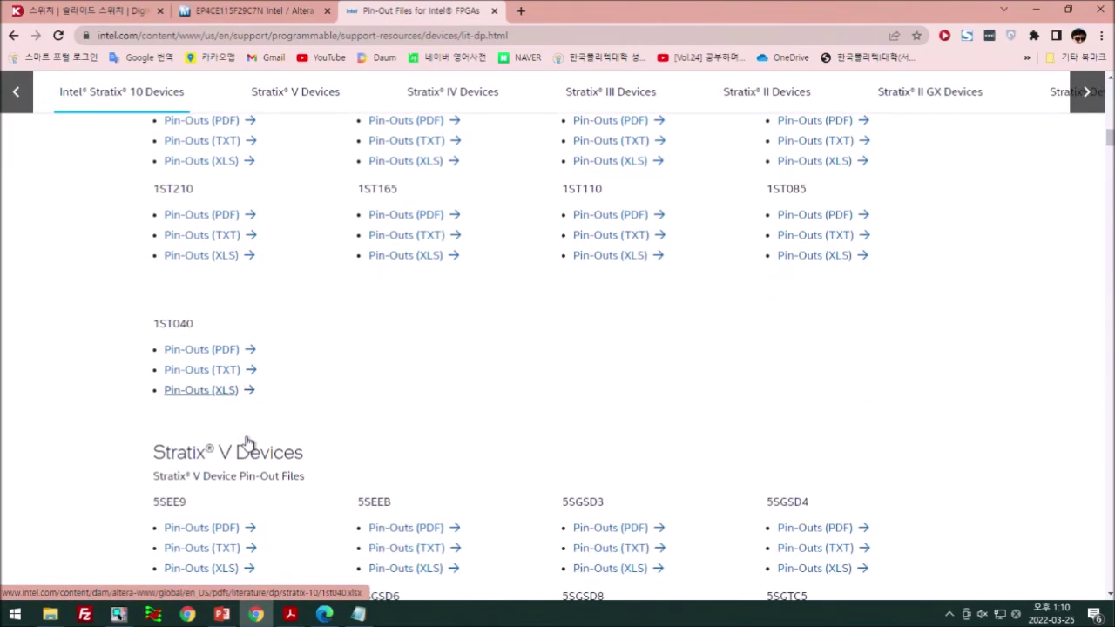
scroll(248, 435, "down", 20)
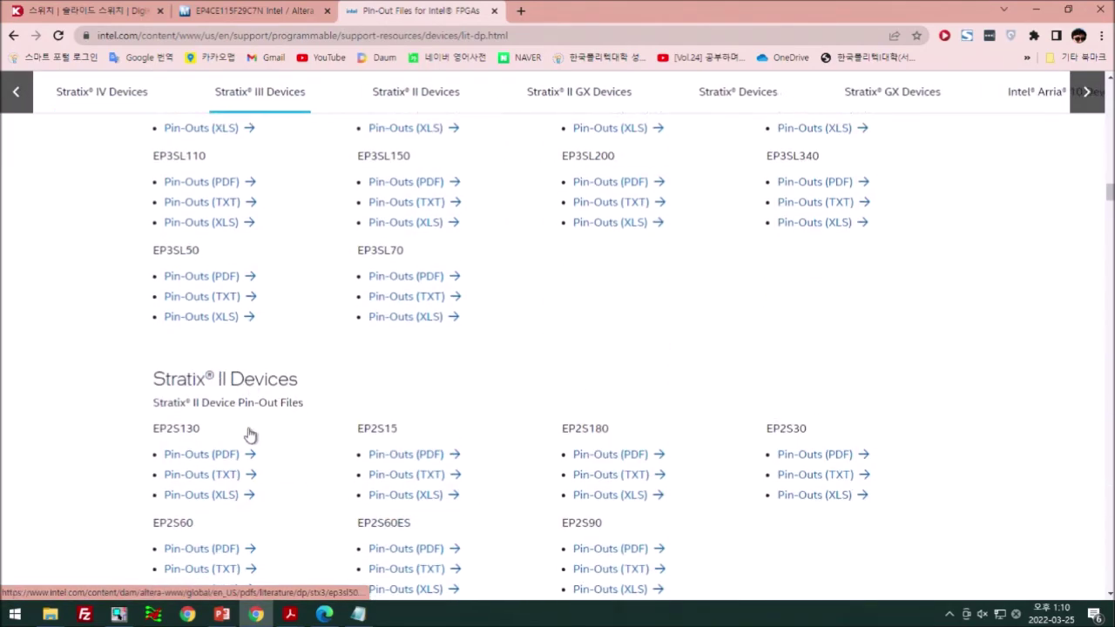
scroll(249, 433, "down", 3)
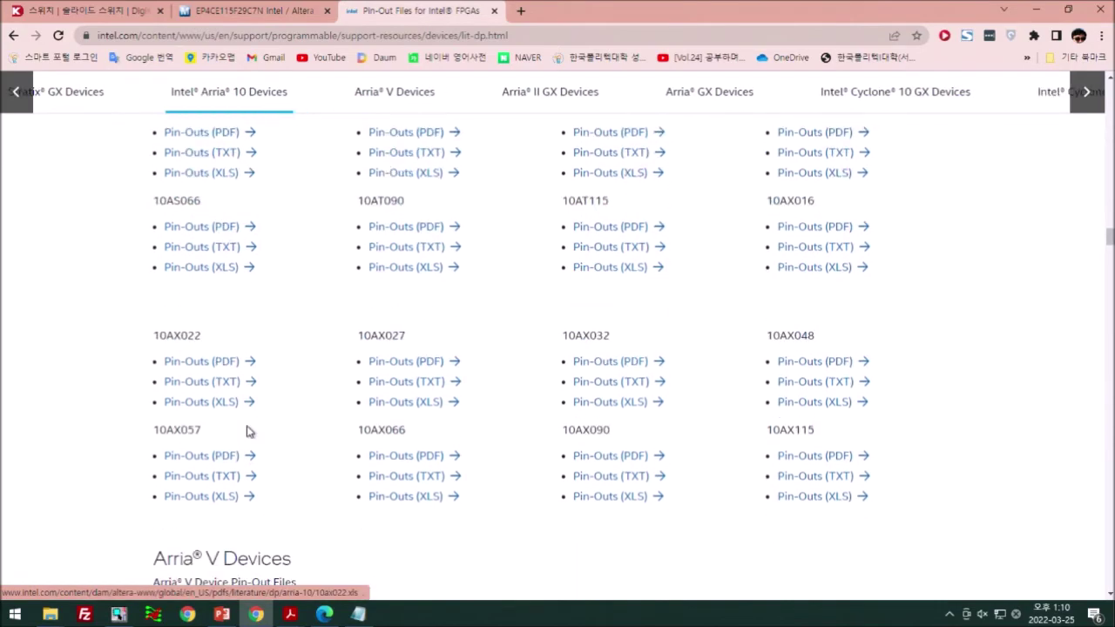
scroll(249, 428, "up", 3)
scroll(249, 430, "down", 6)
scroll(250, 429, "down", 10)
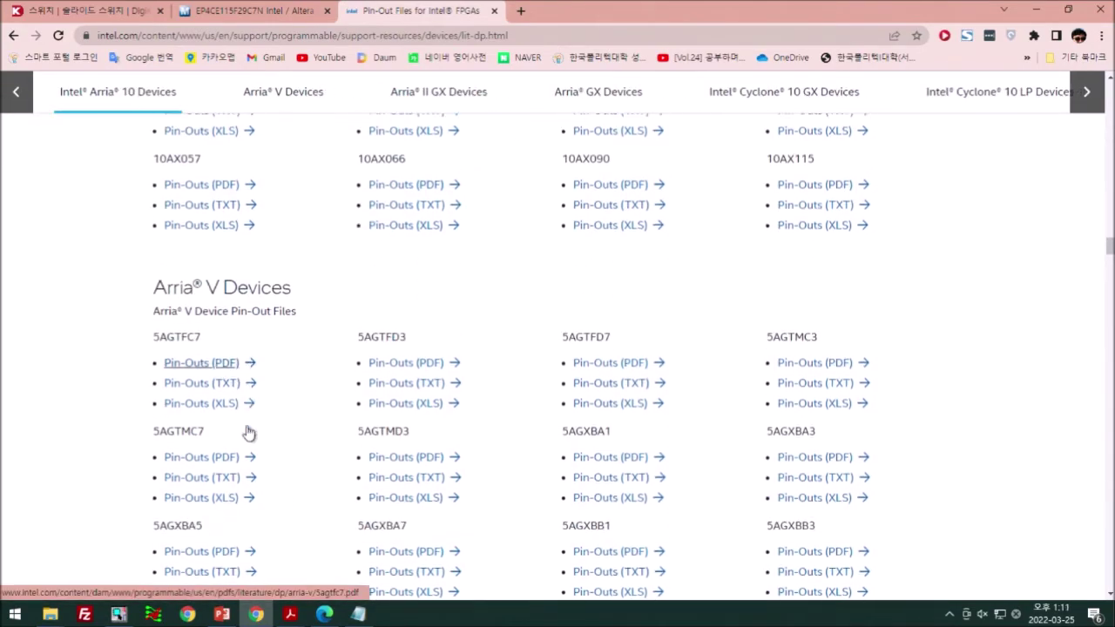
scroll(249, 430, "down", 12)
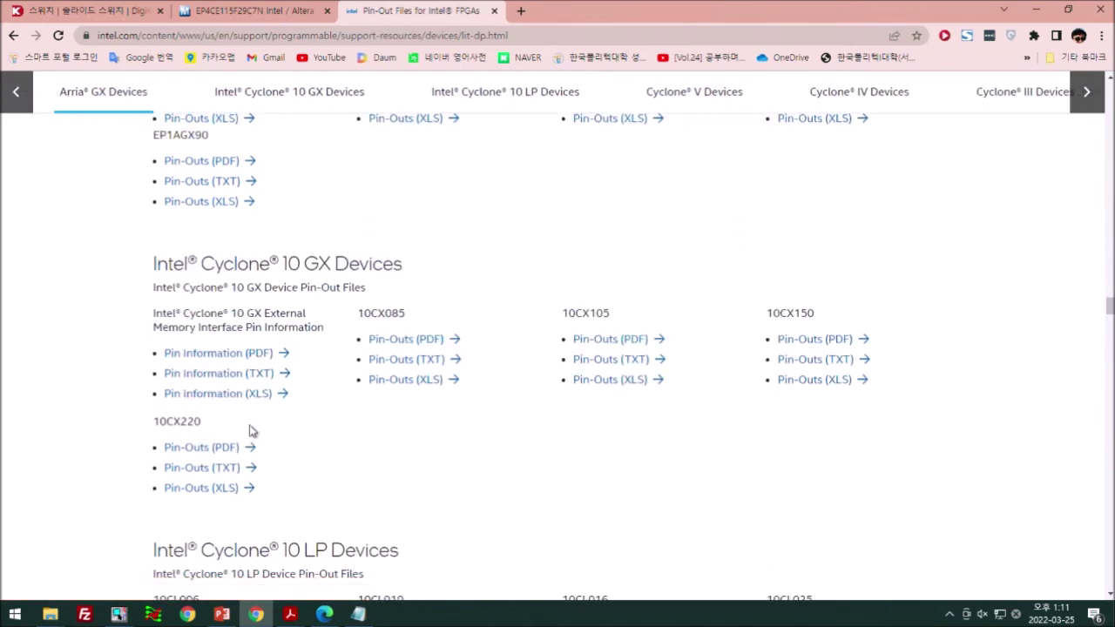
scroll(249, 430, "down", 10)
scroll(250, 431, "up", 3)
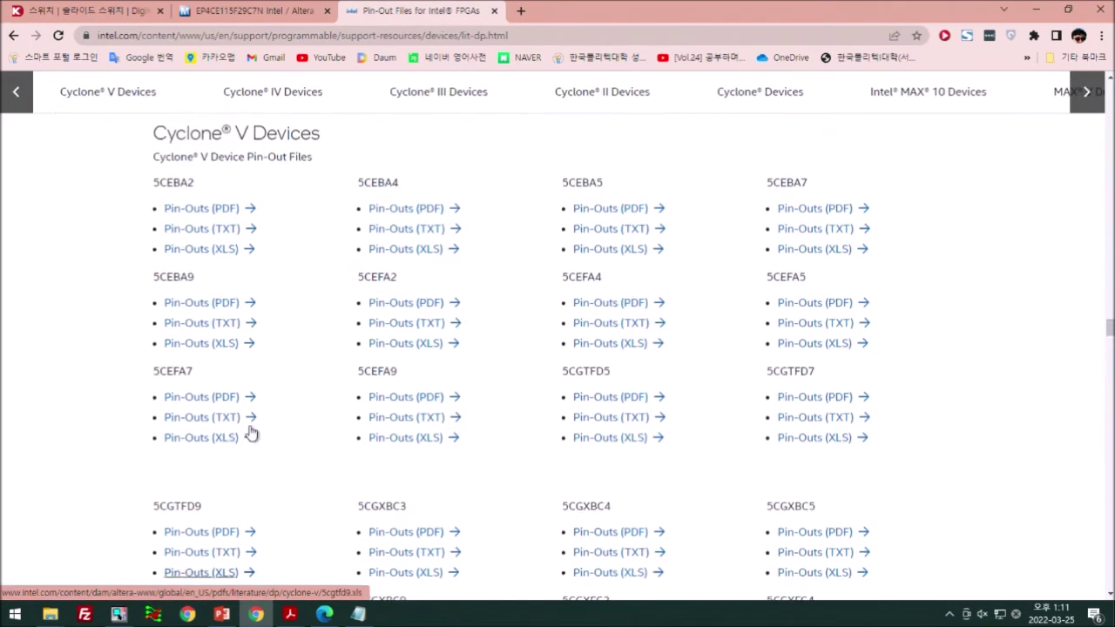
scroll(250, 431, "down", 6)
scroll(250, 431, "down", 8)
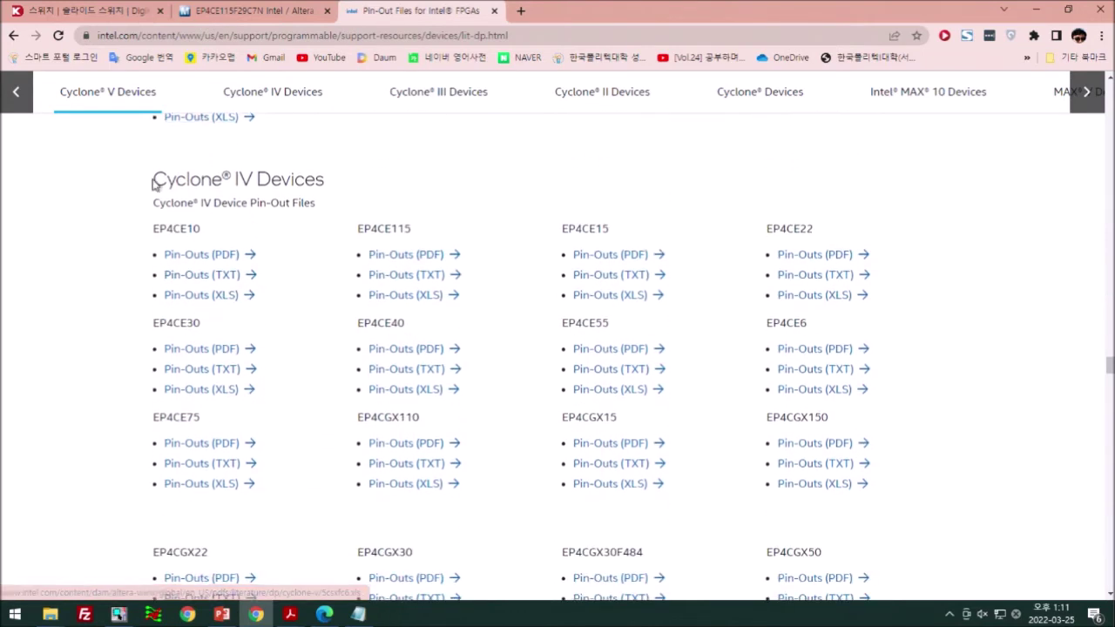
left_click_drag(155, 180, 348, 184)
left_click(404, 210)
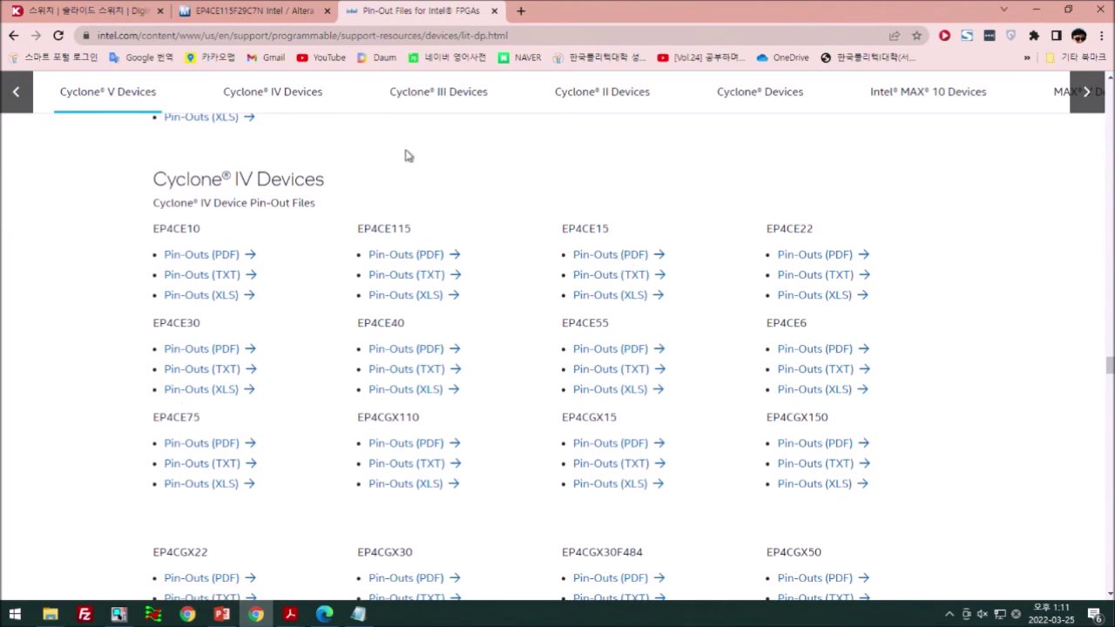
Download the XLS pin-out file for the EP4CE15, open it in Excel and enable editing
left_click(600, 297)
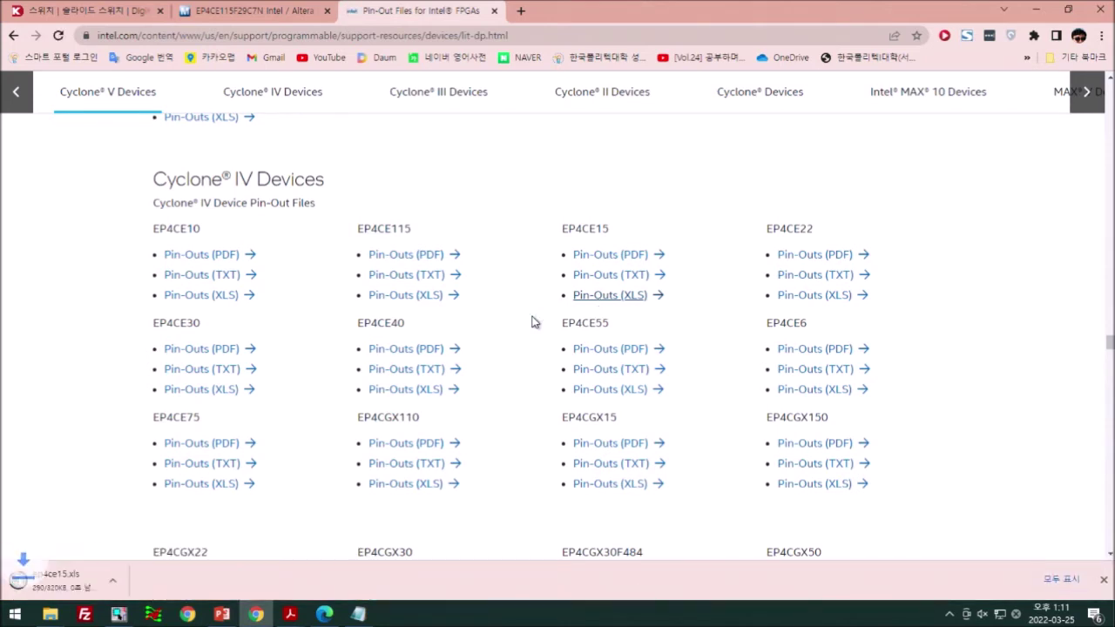
left_click(111, 580)
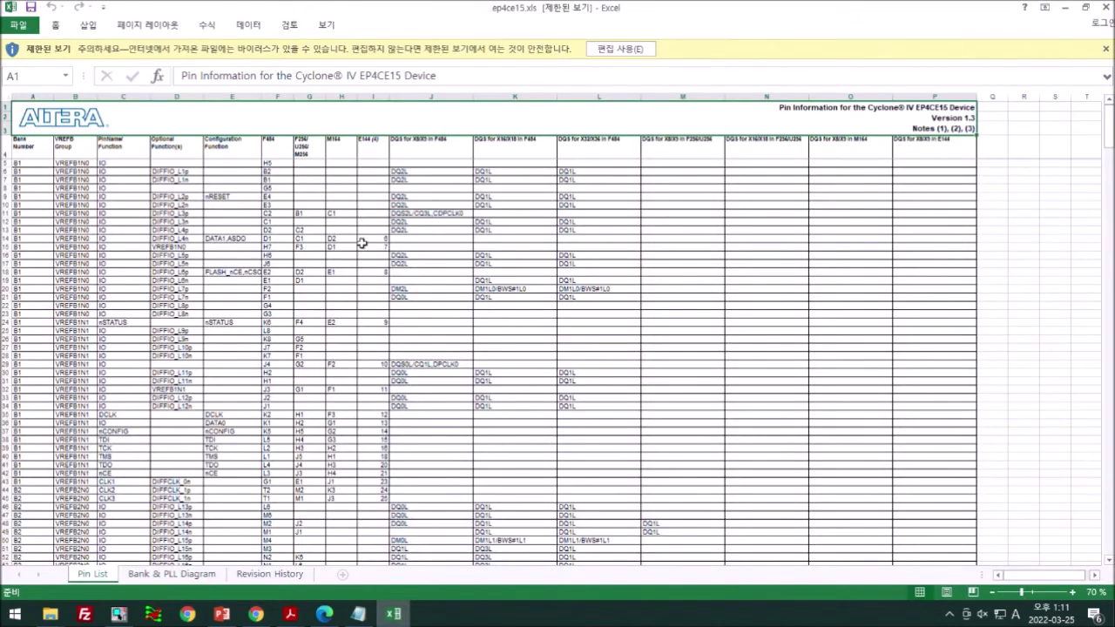
left_click(620, 49)
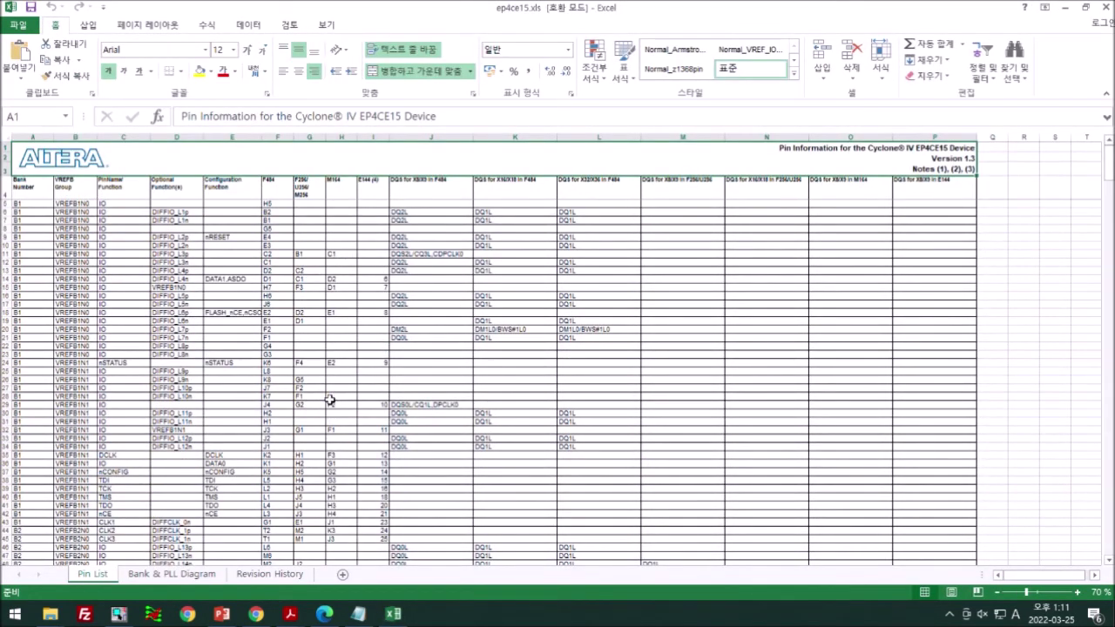
Examine the F484, F256/U256/M256 and M164 package columns of the EP4CE15 pin list and close the workbook
scroll(178, 429, "down", 3)
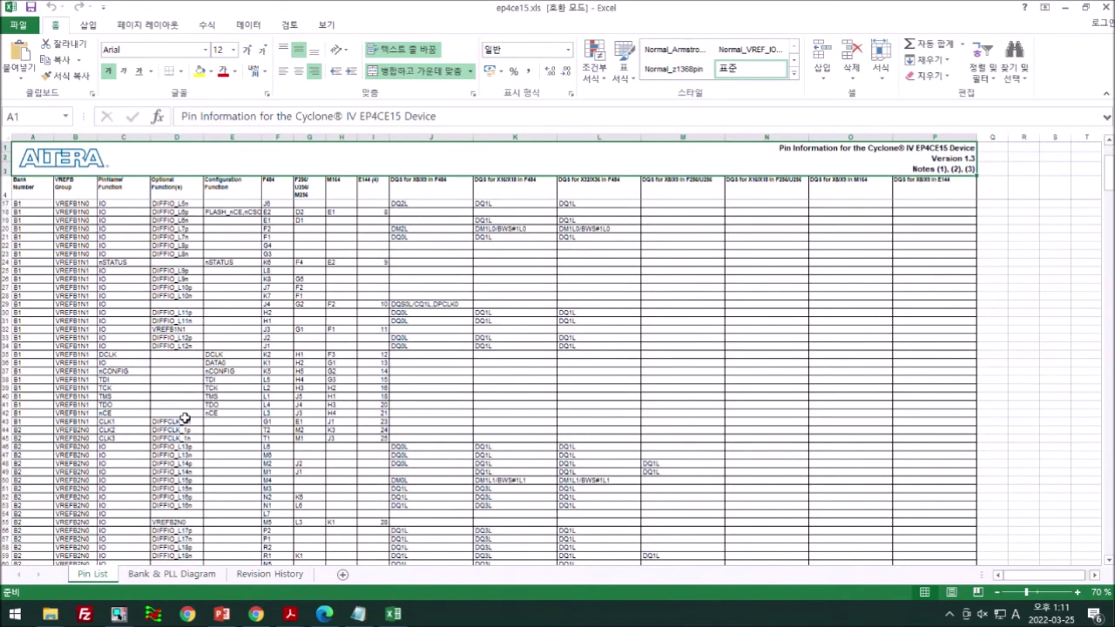
scroll(174, 426, "up", 3)
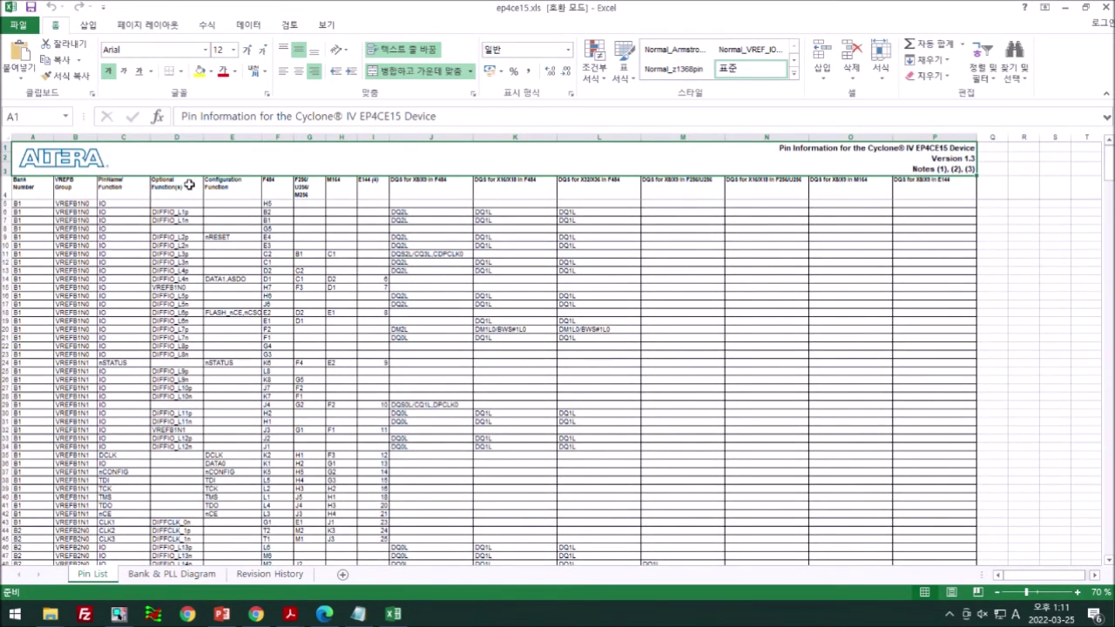
scroll(286, 163, "up", 3, "ctrl")
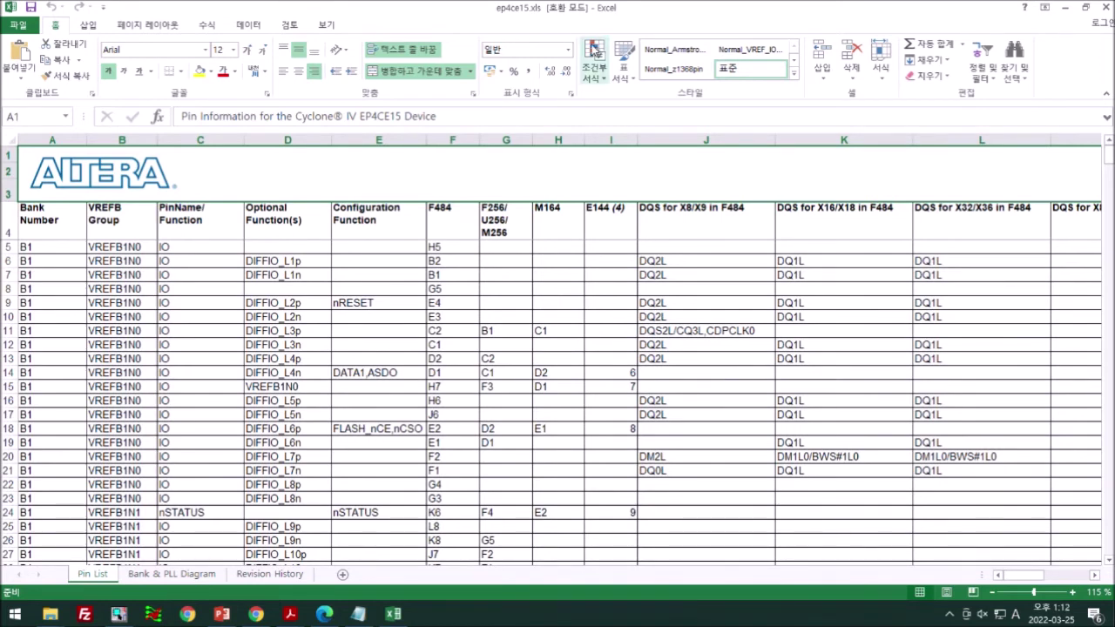
left_click(457, 231)
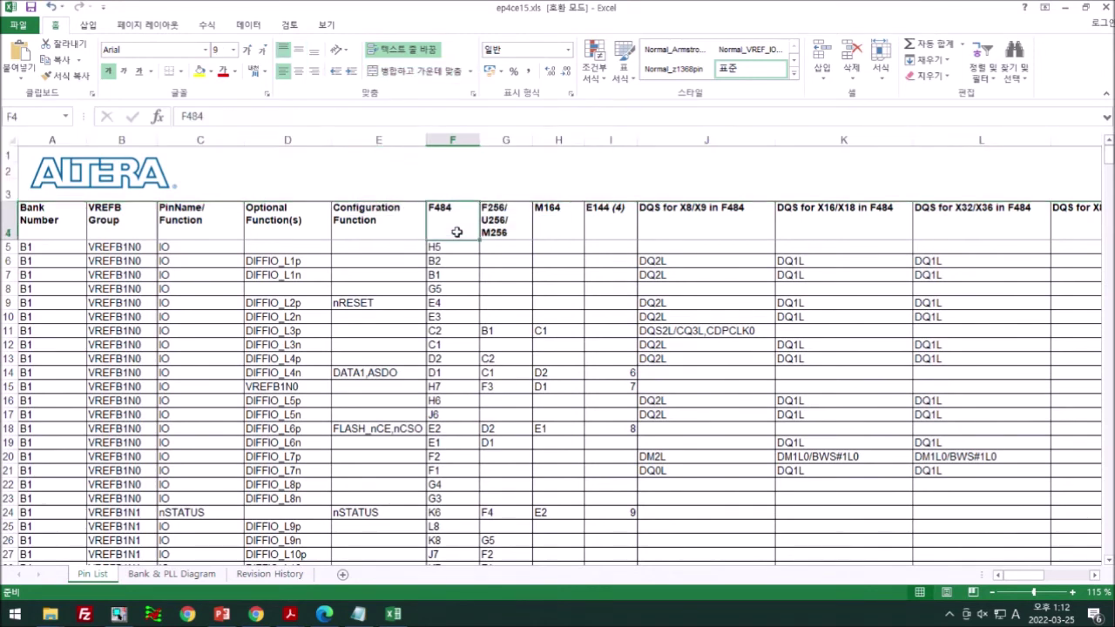
left_click(517, 221)
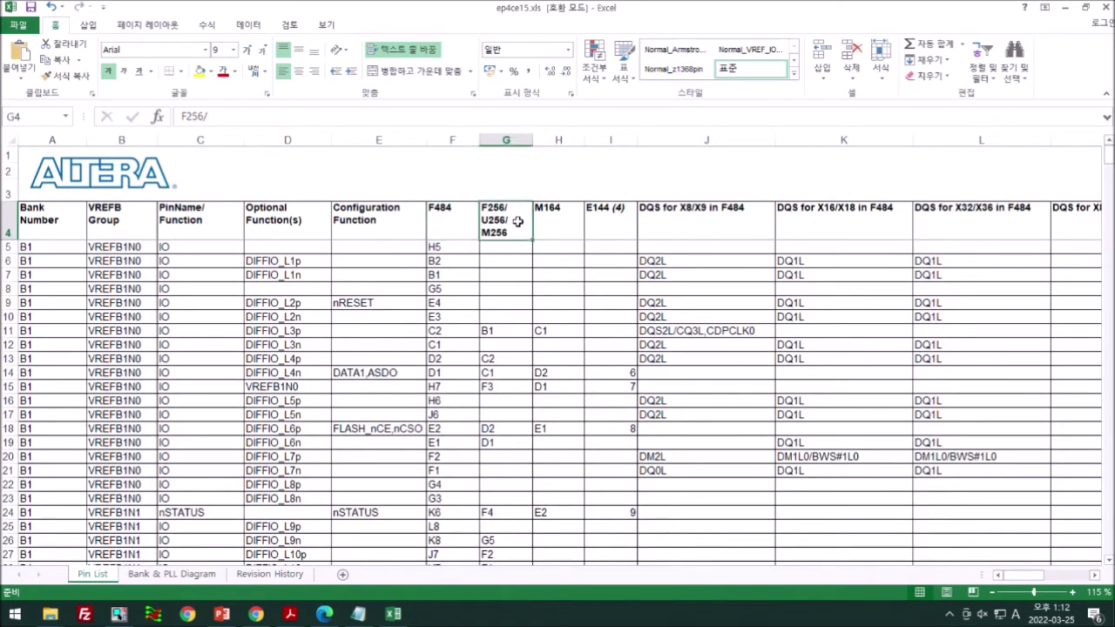
left_click(547, 221)
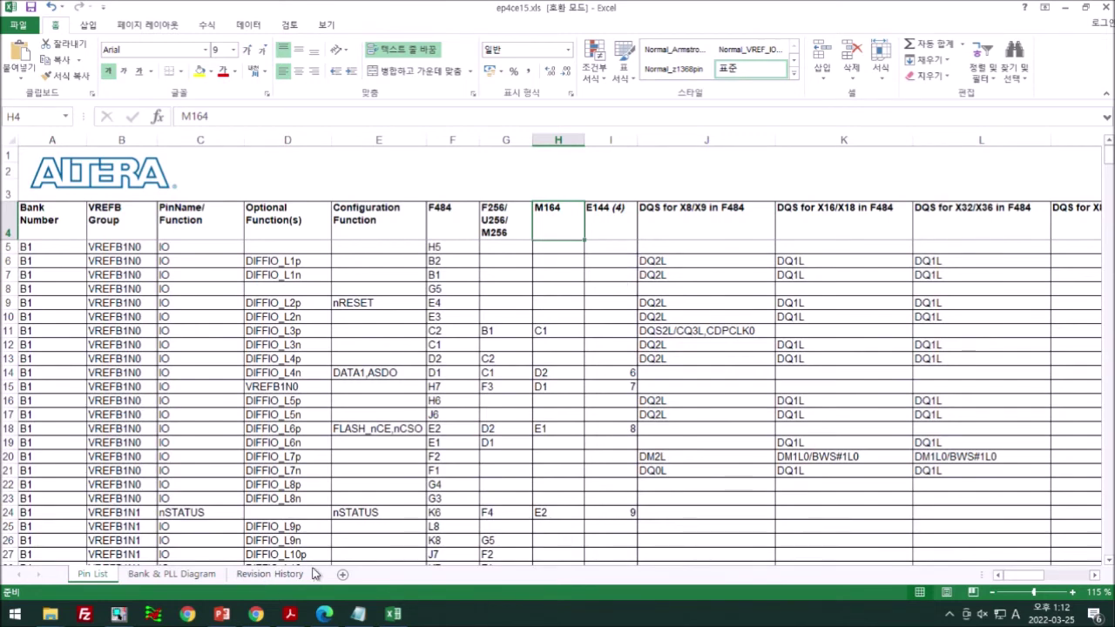
left_click_drag(1033, 579, 1042, 581)
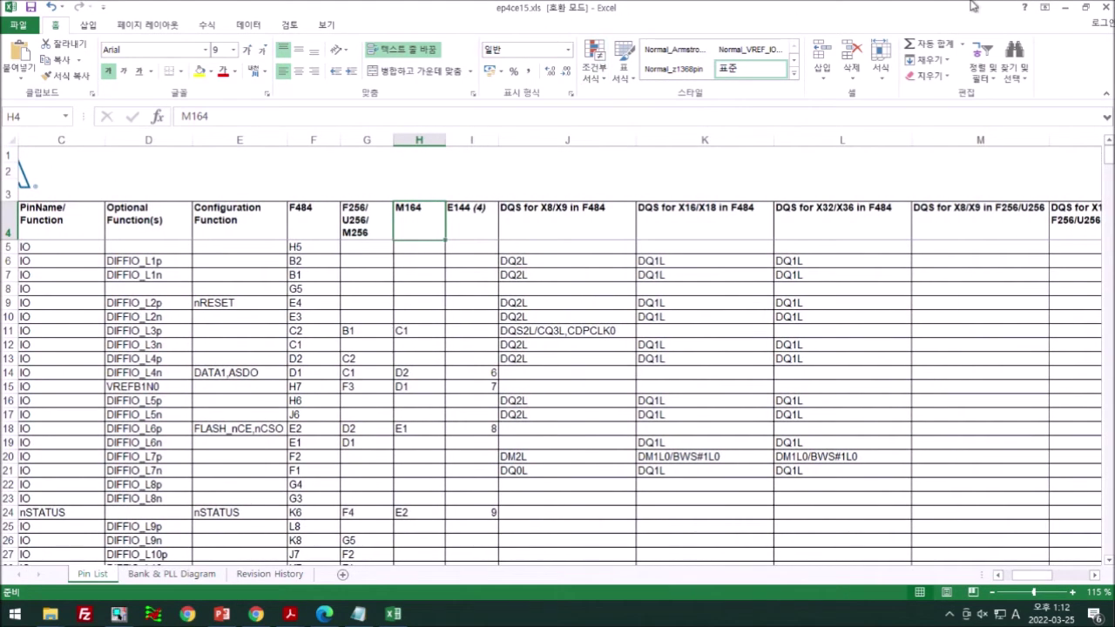
left_click(1105, 8)
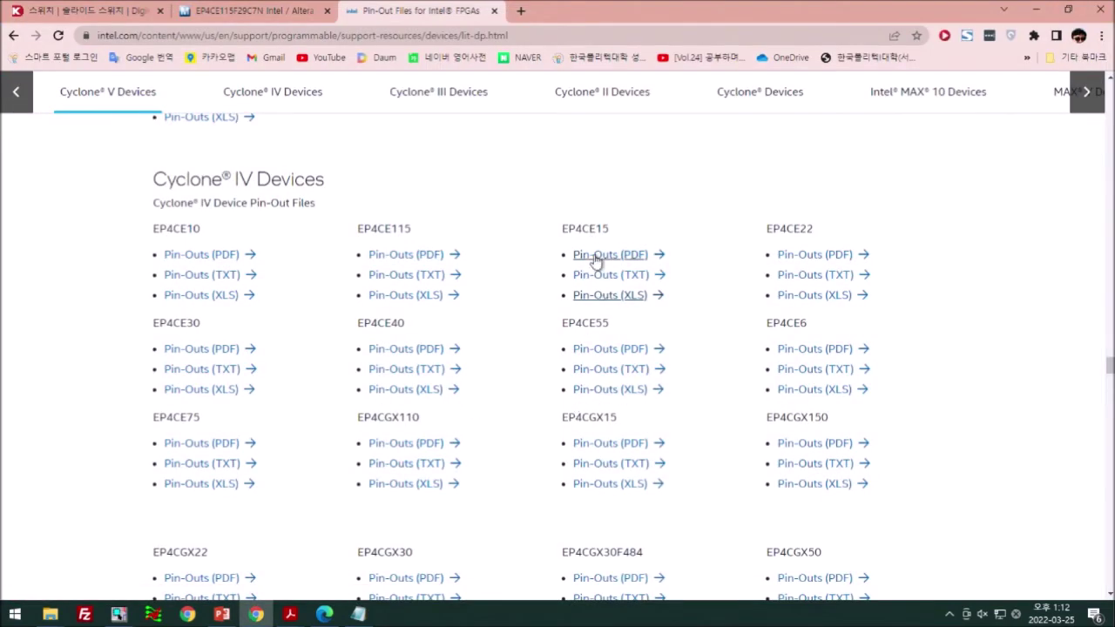
Download the XLS pin-out file for the EP4CE115 from the Cyclone IV section and open its Pin List sheet in Excel
left_click_drag(589, 229, 627, 230)
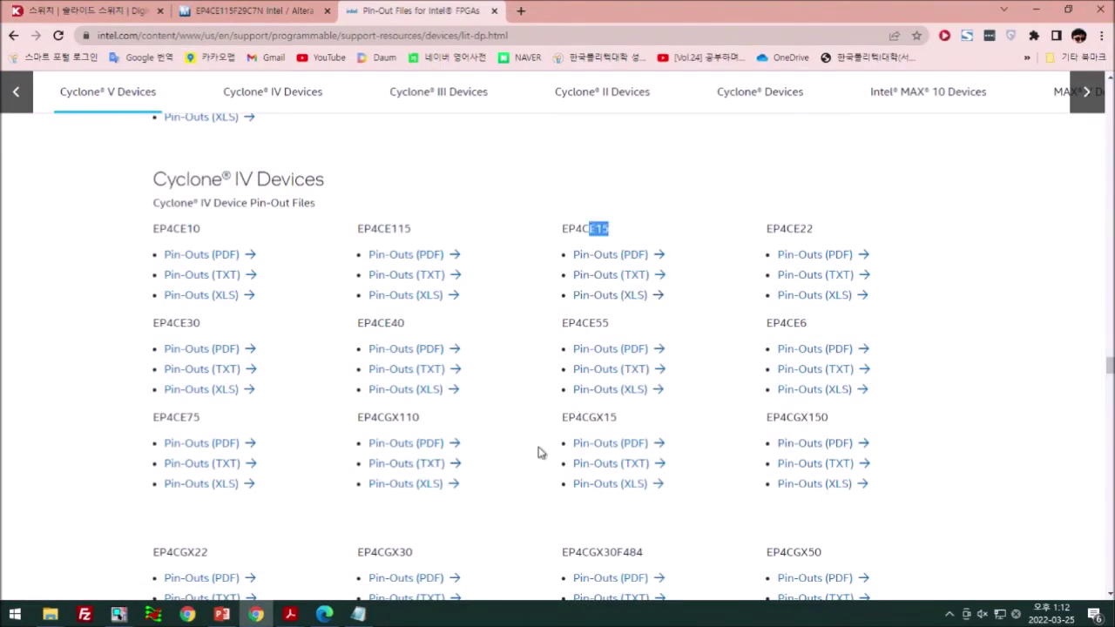
scroll(374, 463, "down", 1)
scroll(468, 341, "down", 1)
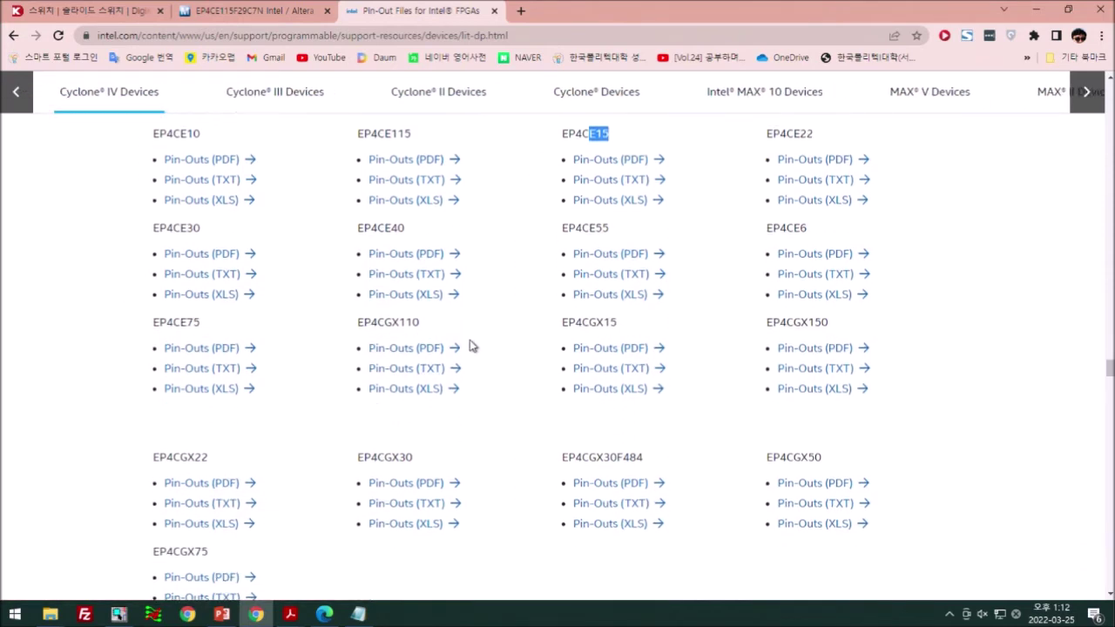
scroll(435, 305, "up", 2)
triple_click(361, 227)
left_click(412, 297)
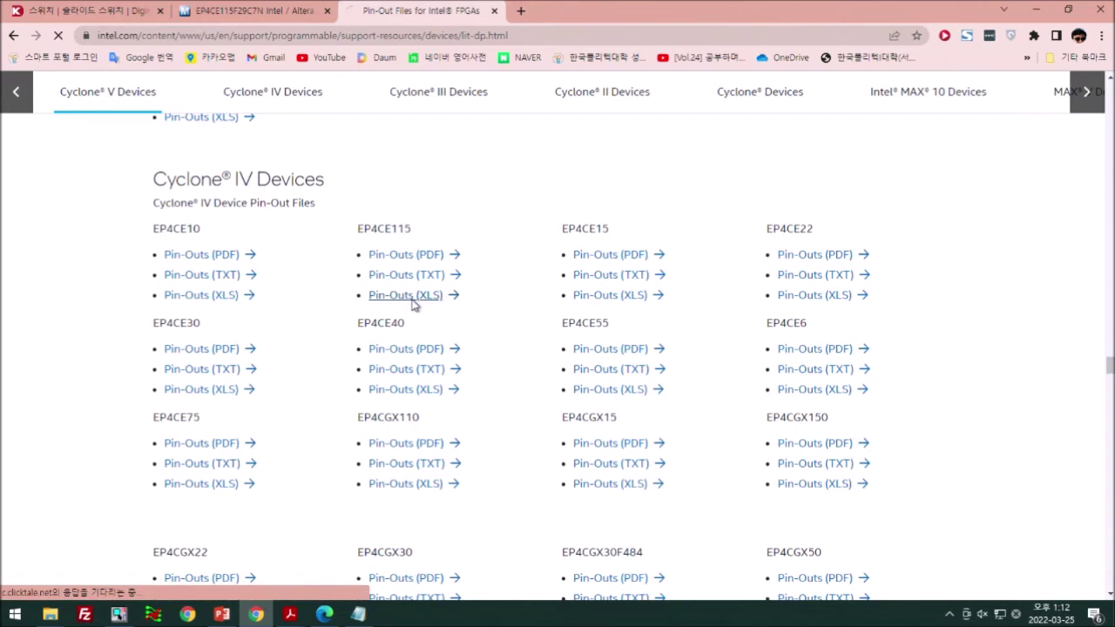
left_click(84, 582)
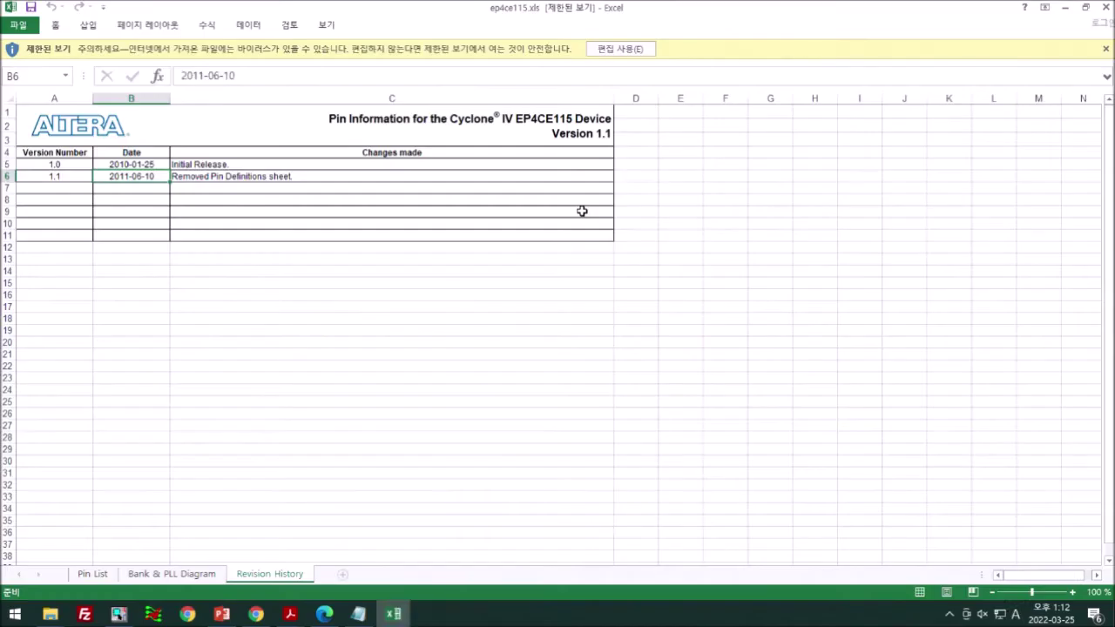
left_click(89, 575)
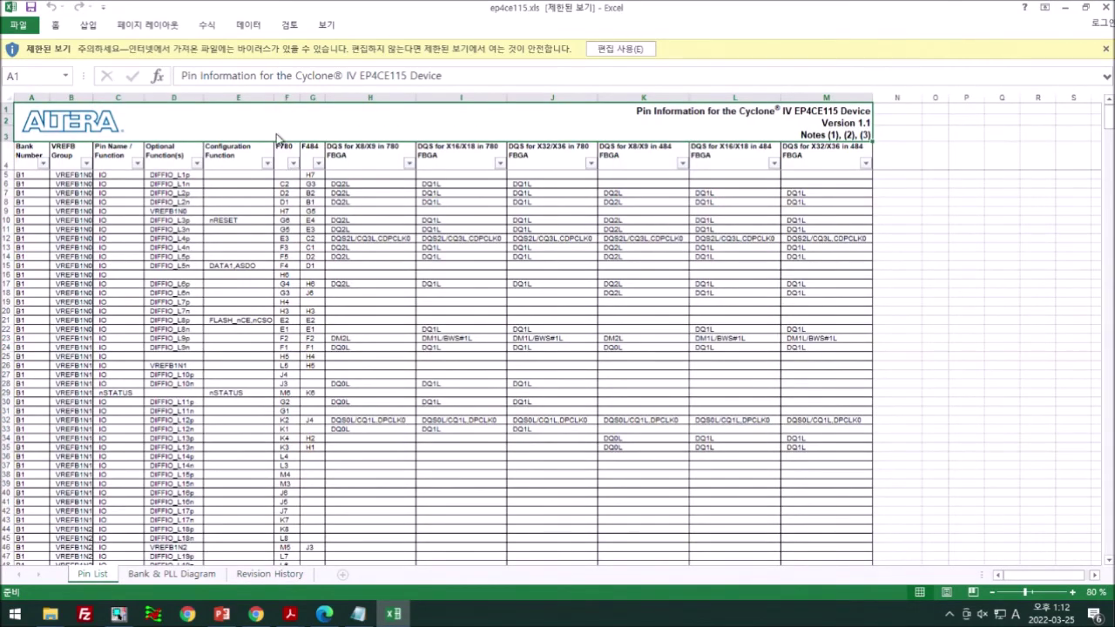
Widen the F780 column of the pin list and select the F484 column together with the adjacent DQS column
scroll(279, 144, "up", 3, "ctrl")
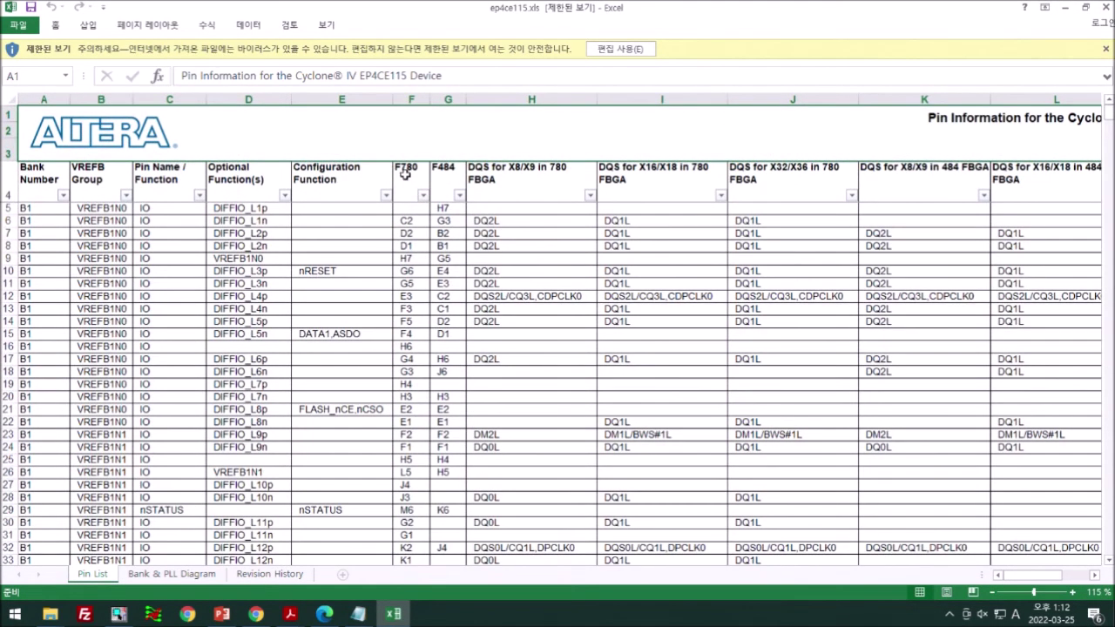
left_click(405, 174)
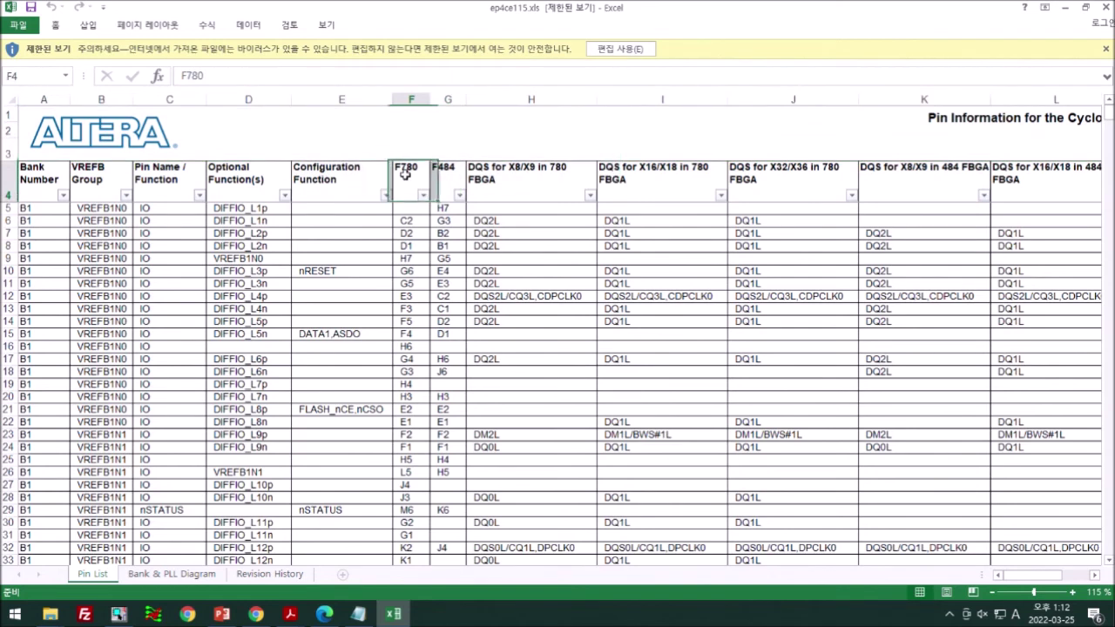
left_click(413, 98)
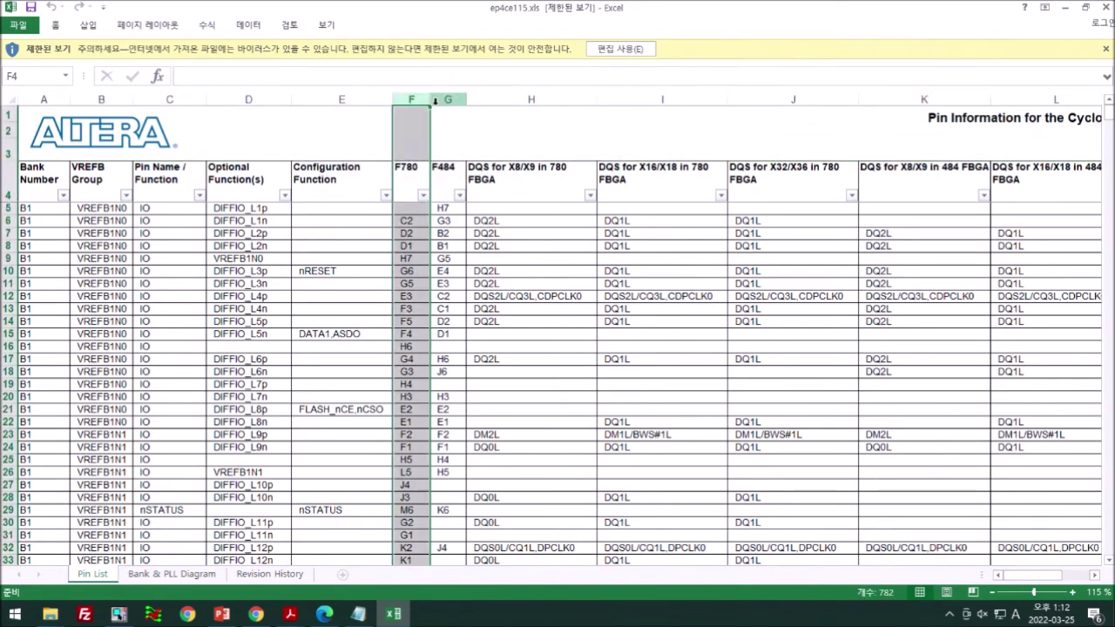
left_click_drag(430, 98, 458, 99)
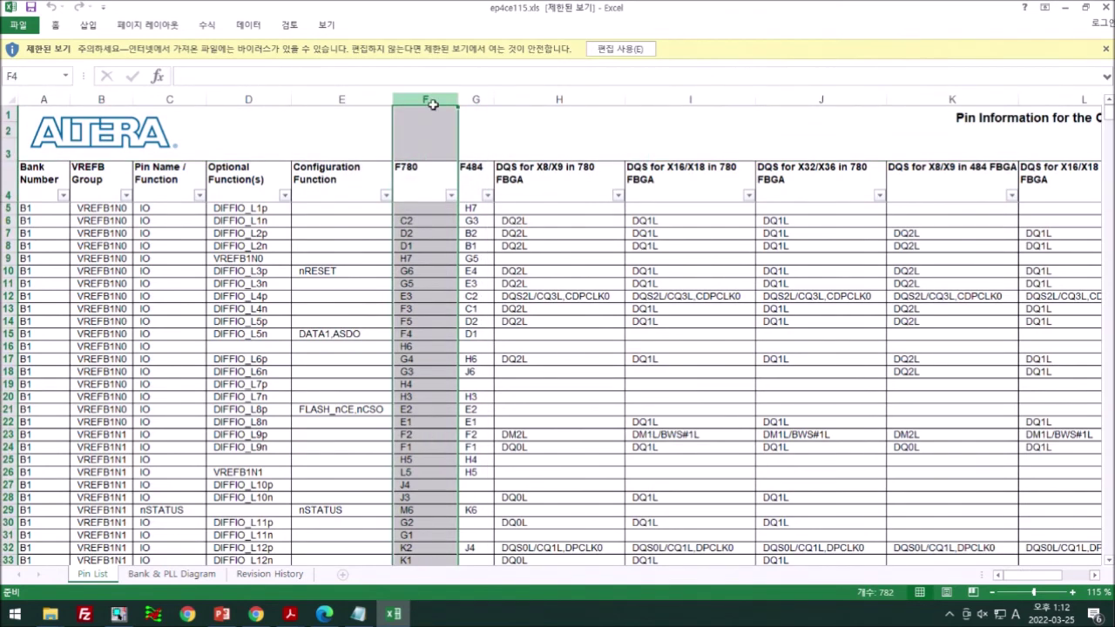
left_click(477, 100)
left_click_drag(495, 99, 551, 100)
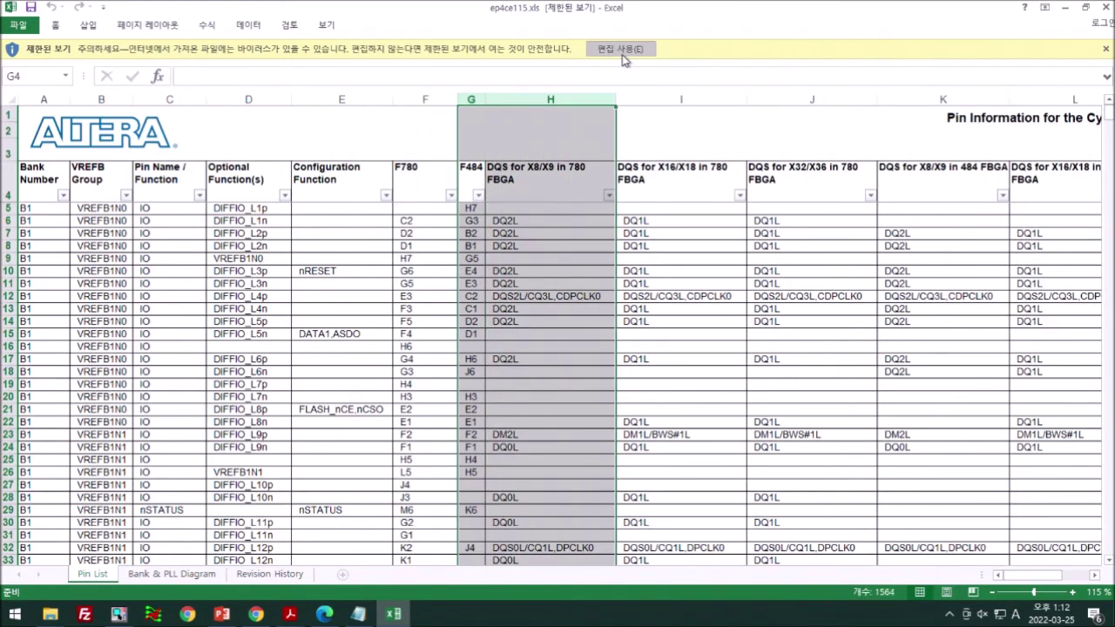
Enable editing of the EP4CE115 workbook and delete the F484 package column from the pin list
left_click(620, 50)
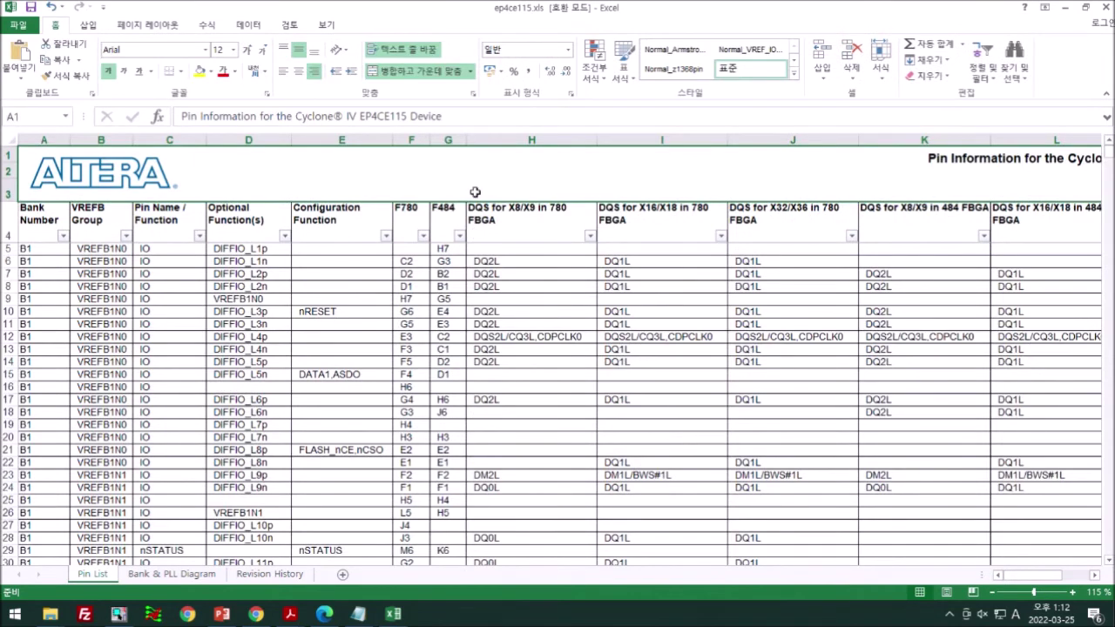
left_click(446, 139)
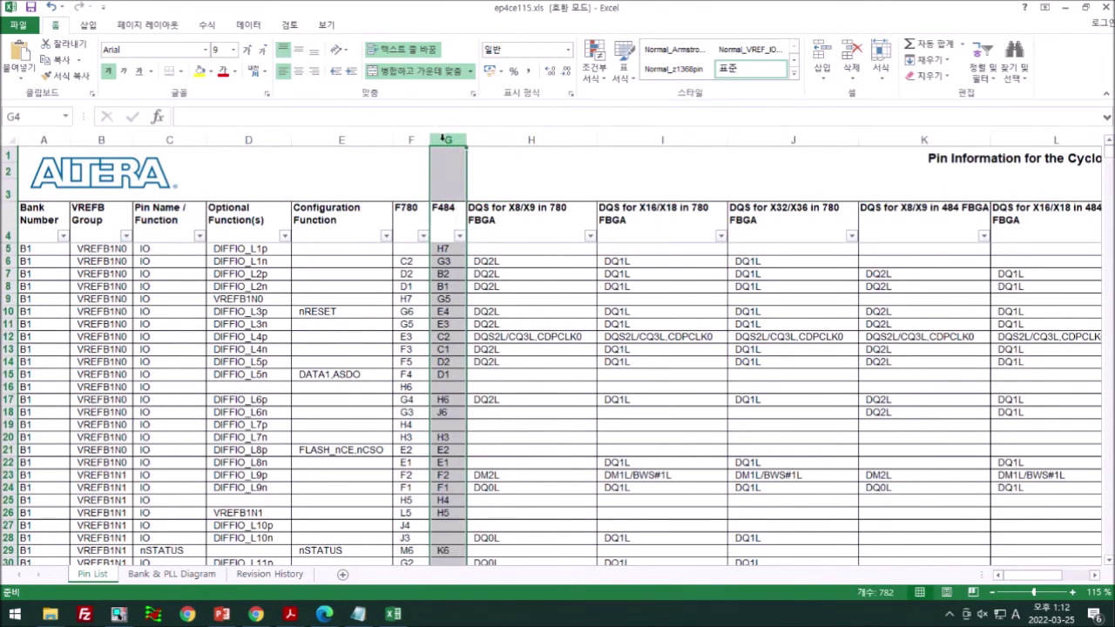
key("ctrl+a")
left_click(545, 348)
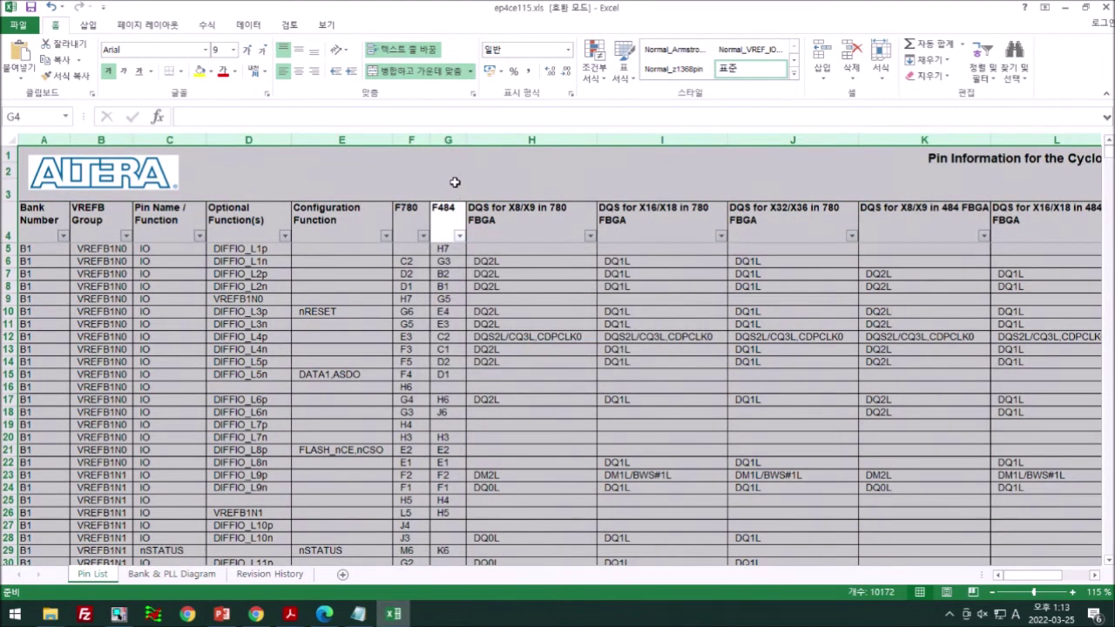
left_click(448, 140)
right_click(447, 139)
left_click(487, 261)
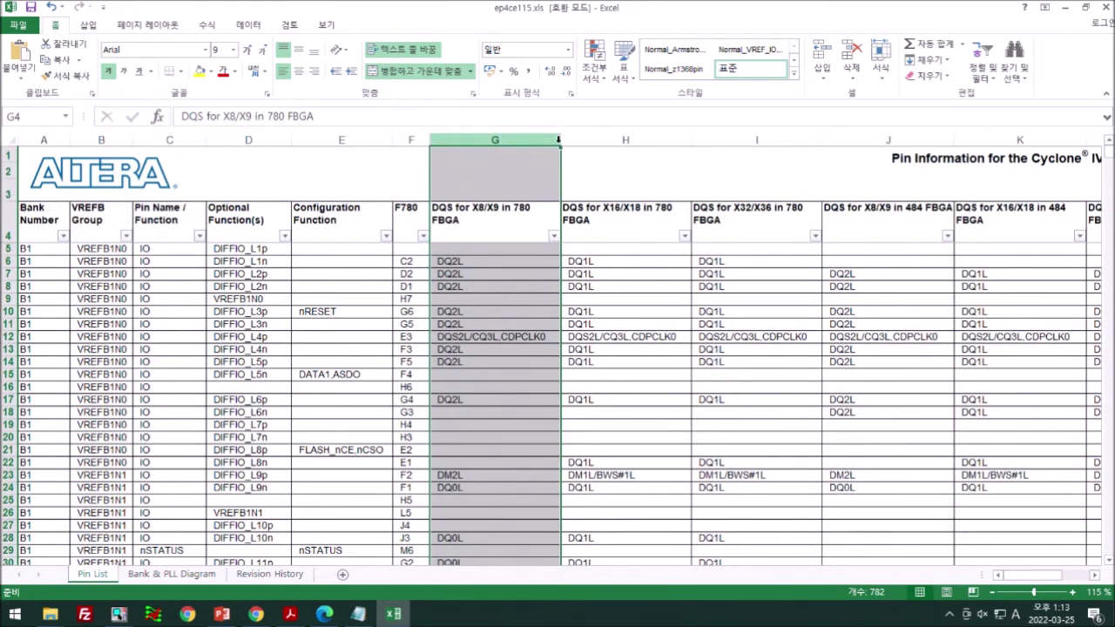
Narrow the DQS for X8/X9 in 780 FBGA column and widen the F780 column of the pin list
left_click_drag(558, 139, 523, 140)
left_click(411, 140)
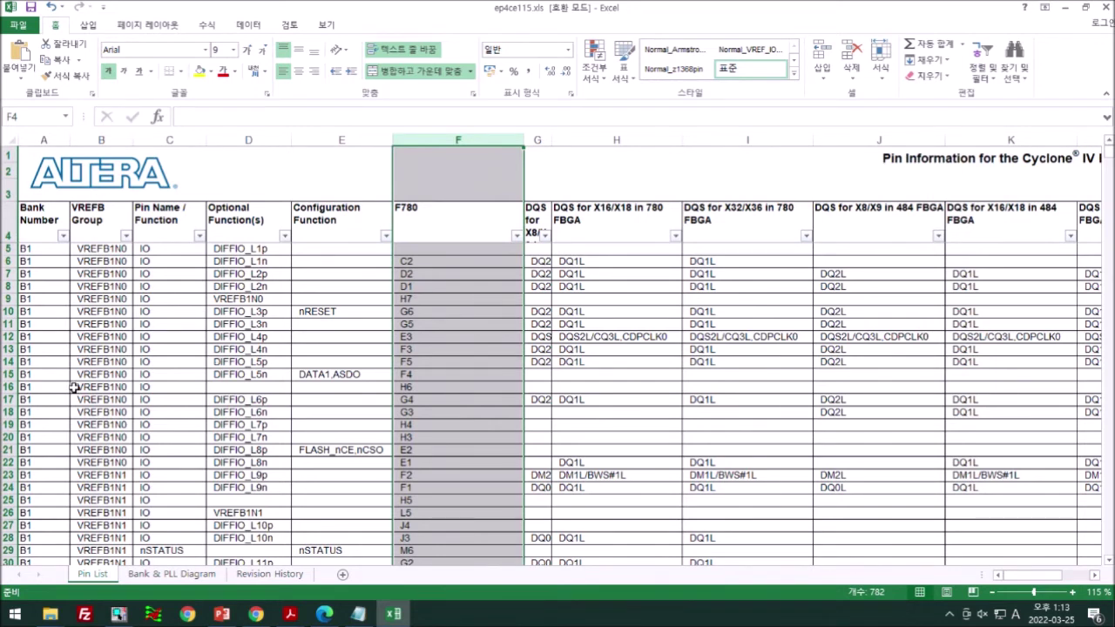
left_click(41, 299)
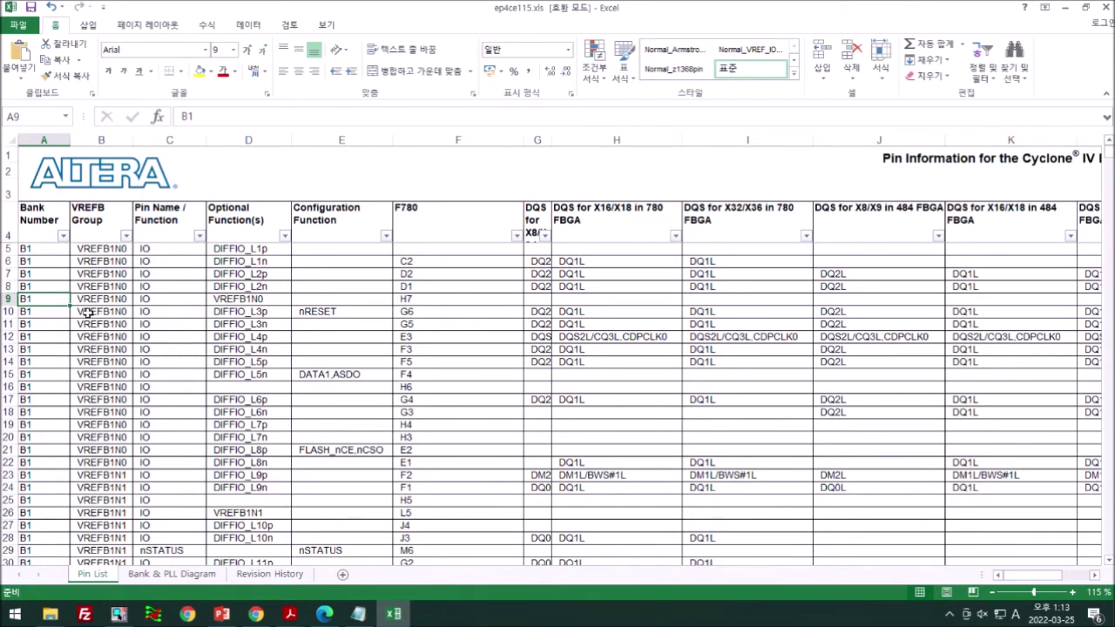
Examine the Bank Number column down to the B4 rows, and the Configuration Function column with its nRESET entry
left_click(41, 249)
left_click(44, 214)
left_click(49, 250)
scroll(45, 406, "down", 20)
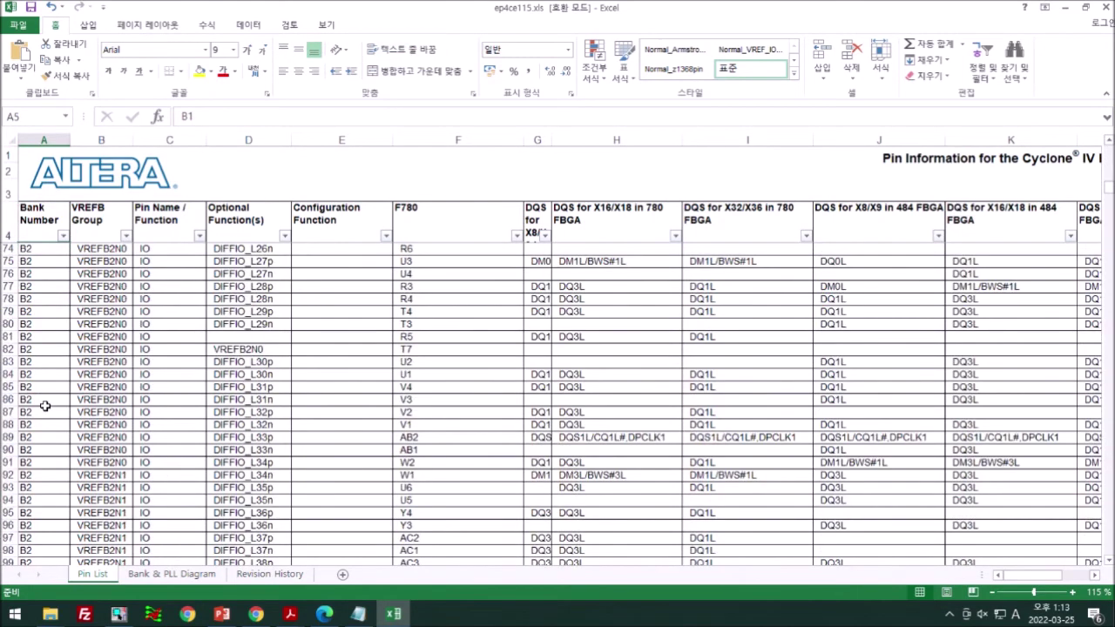
scroll(44, 406, "down", 20)
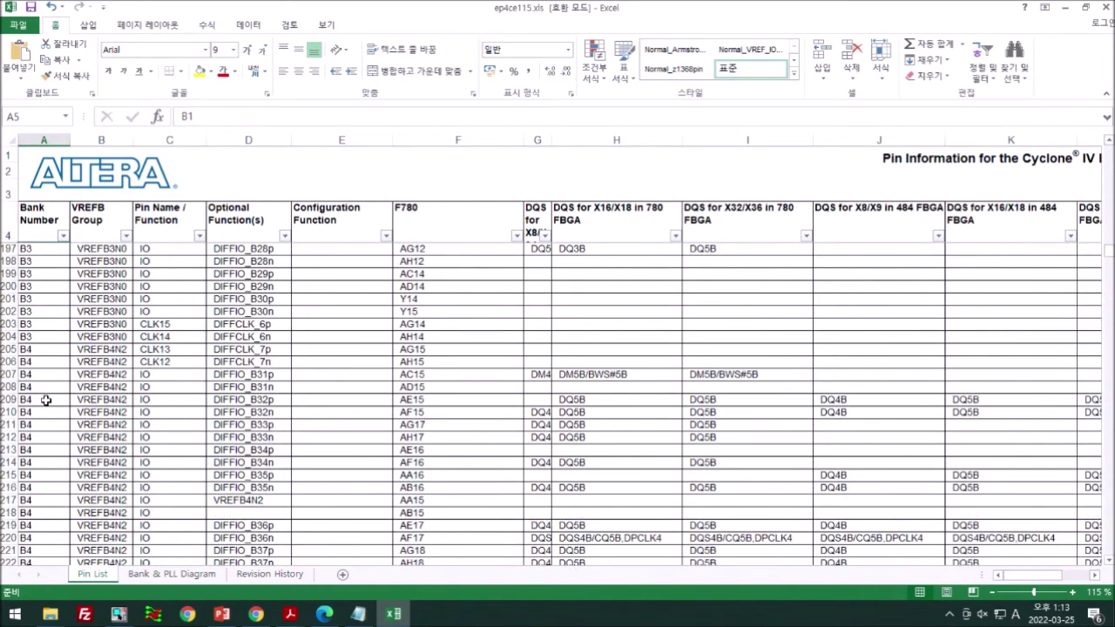
scroll(46, 400, "up", 20)
scroll(44, 380, "up", 20)
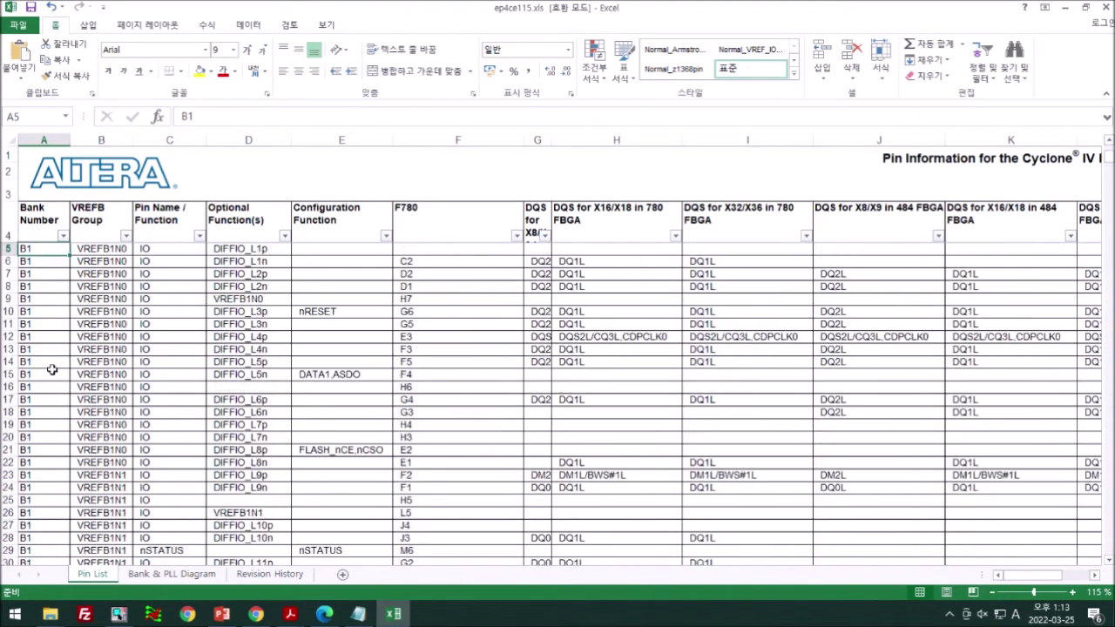
left_click(360, 139)
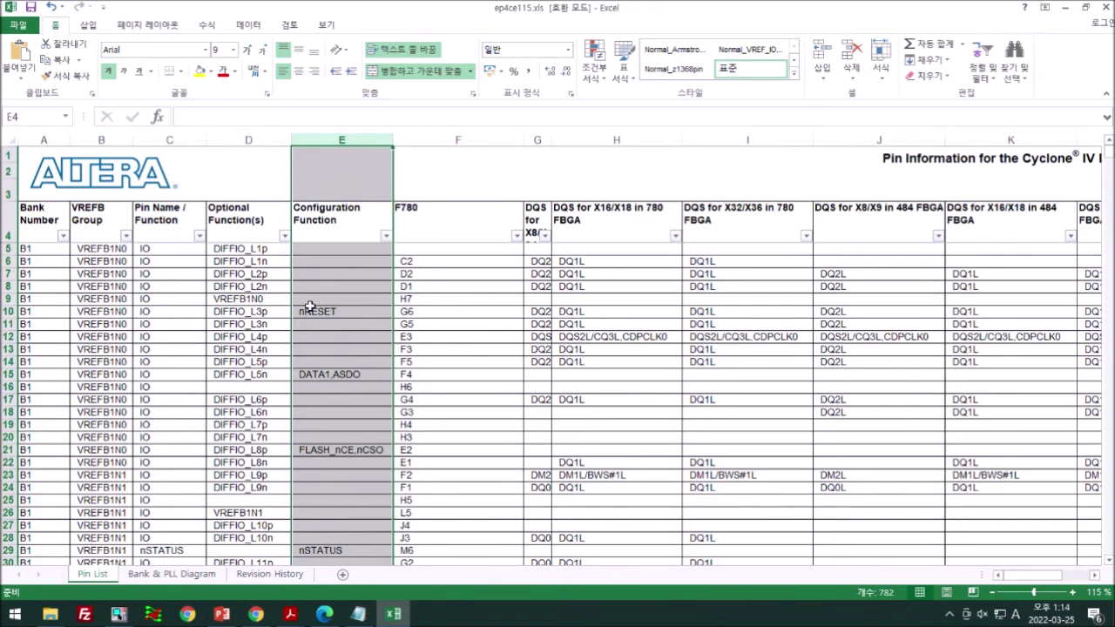
left_click(358, 373)
left_click(357, 309)
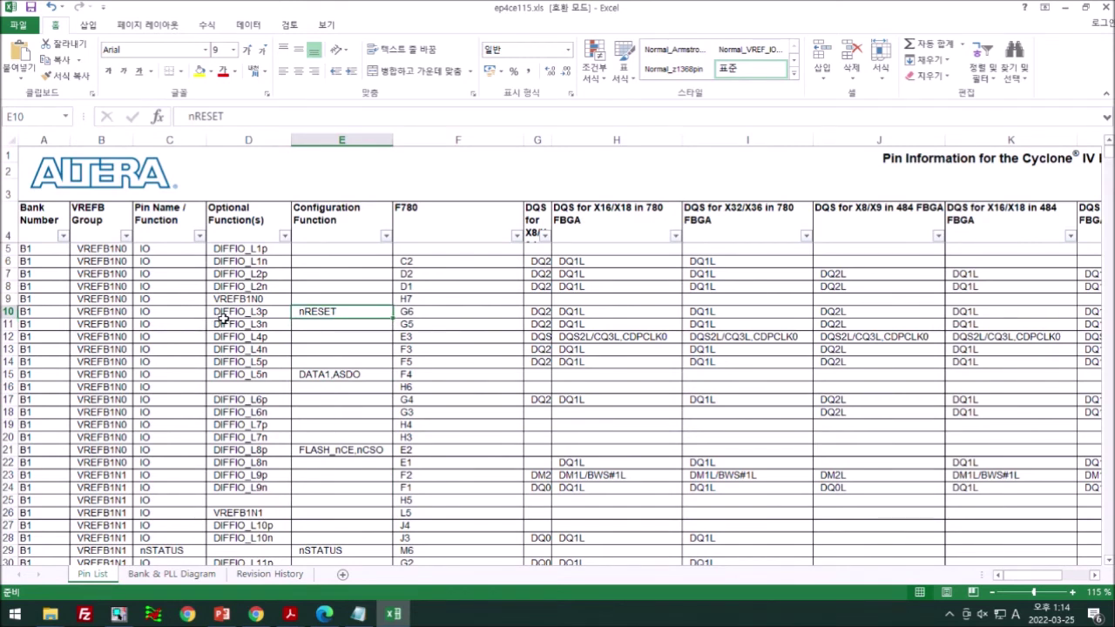
Examine the F780 pin locations assigned to the bank B1 rows of the pin list, starting at C2 and D2
left_click(43, 262)
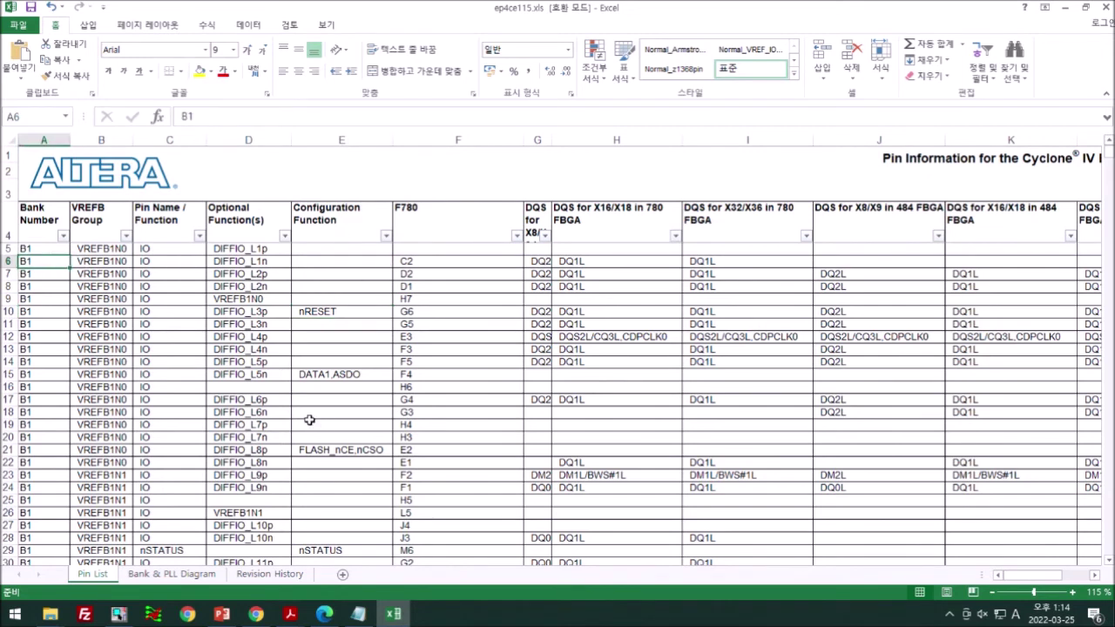
left_click(341, 262)
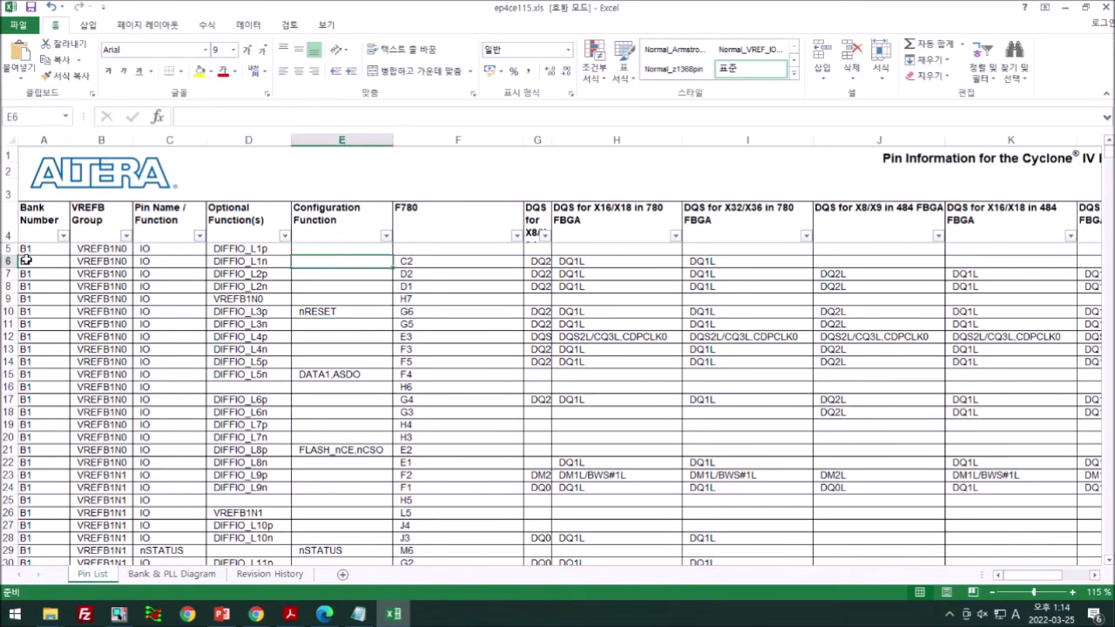
left_click(428, 261)
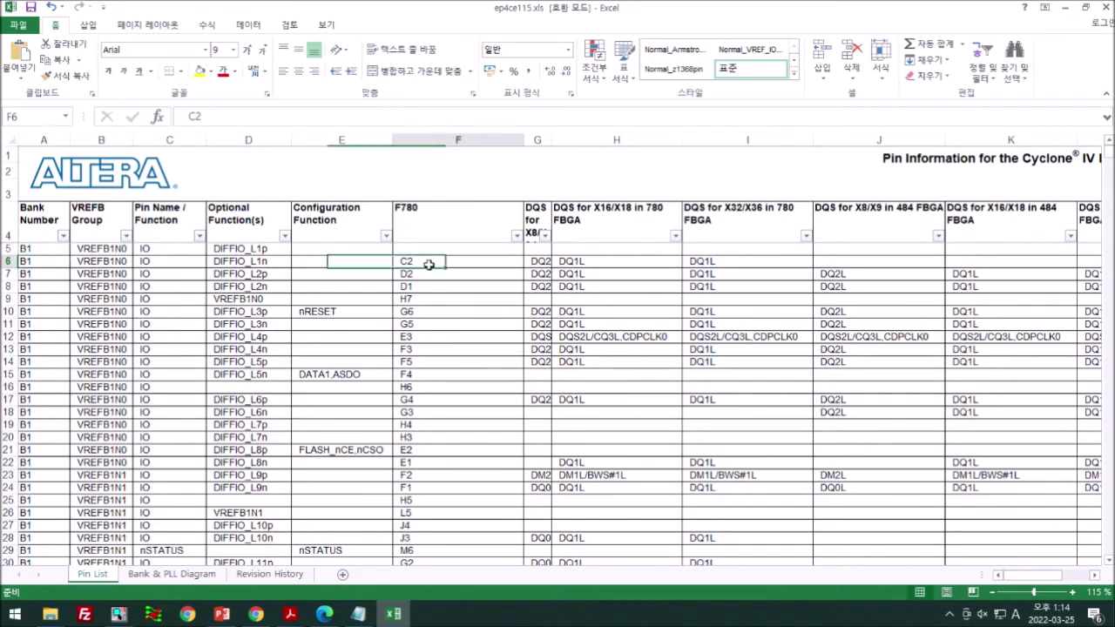
left_click(53, 274)
left_click(471, 274)
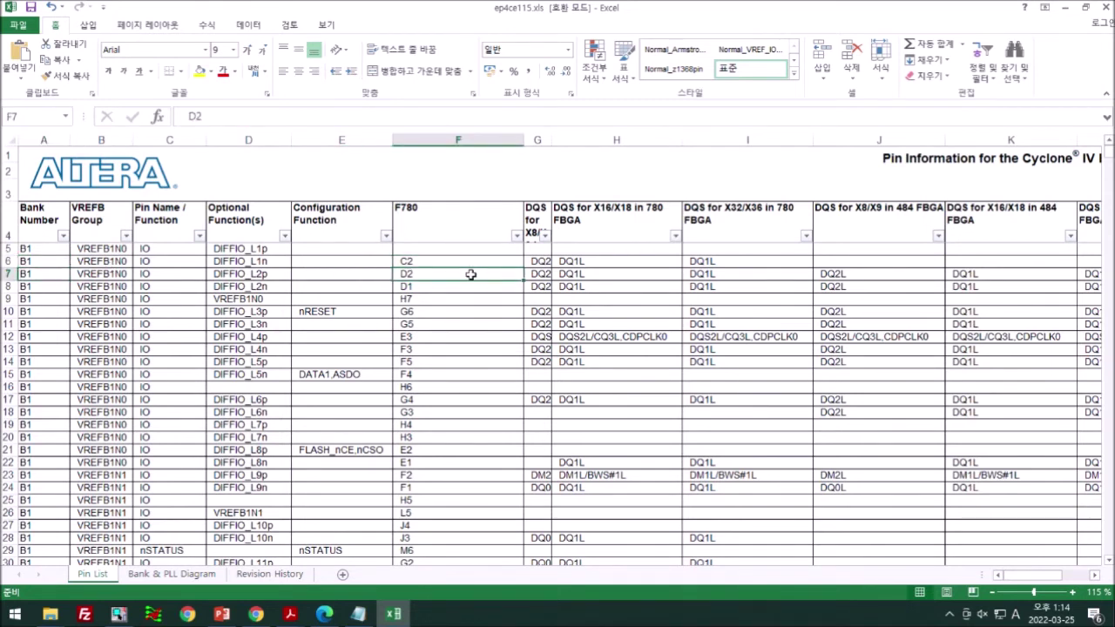
left_click(469, 287)
left_click(468, 301)
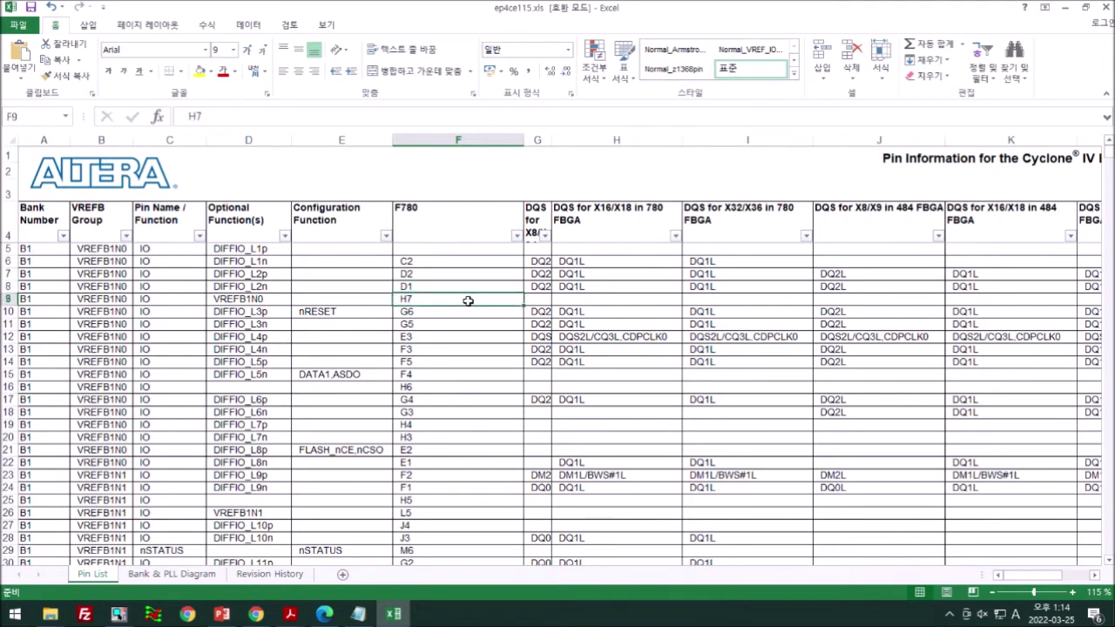
left_click(425, 324)
left_click(429, 338)
left_click(430, 350)
left_click(434, 361)
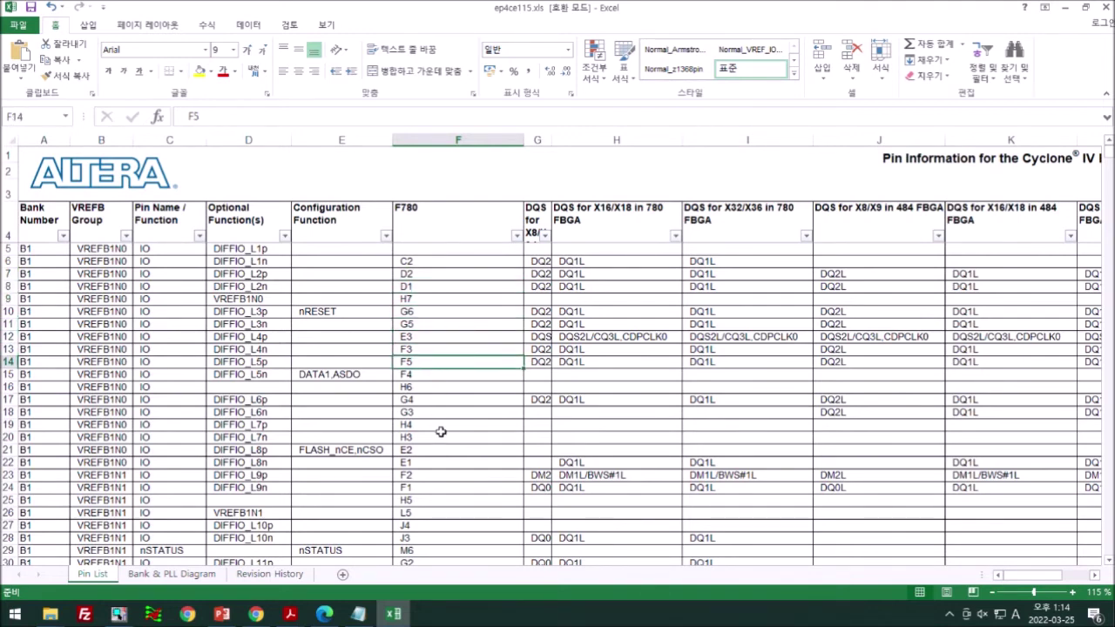
scroll(442, 433, "down", 1)
scroll(441, 433, "down", 5)
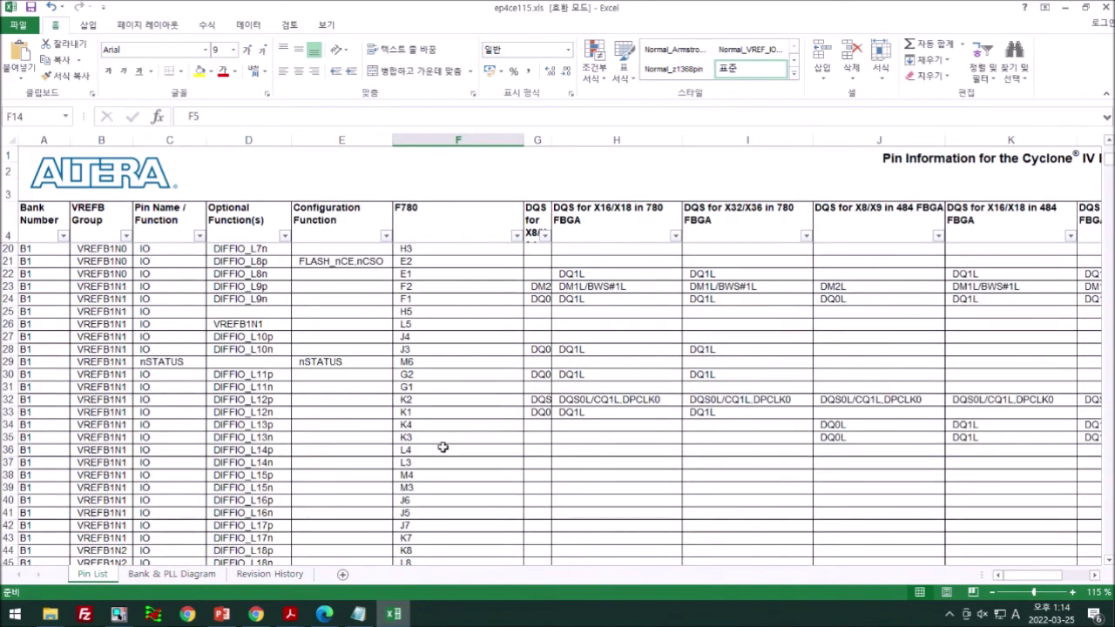
Switch to OrCAD Capture and compare the VREFB1N0 pins of part section A with the F780 pins in the Excel pin list
left_click(118, 614)
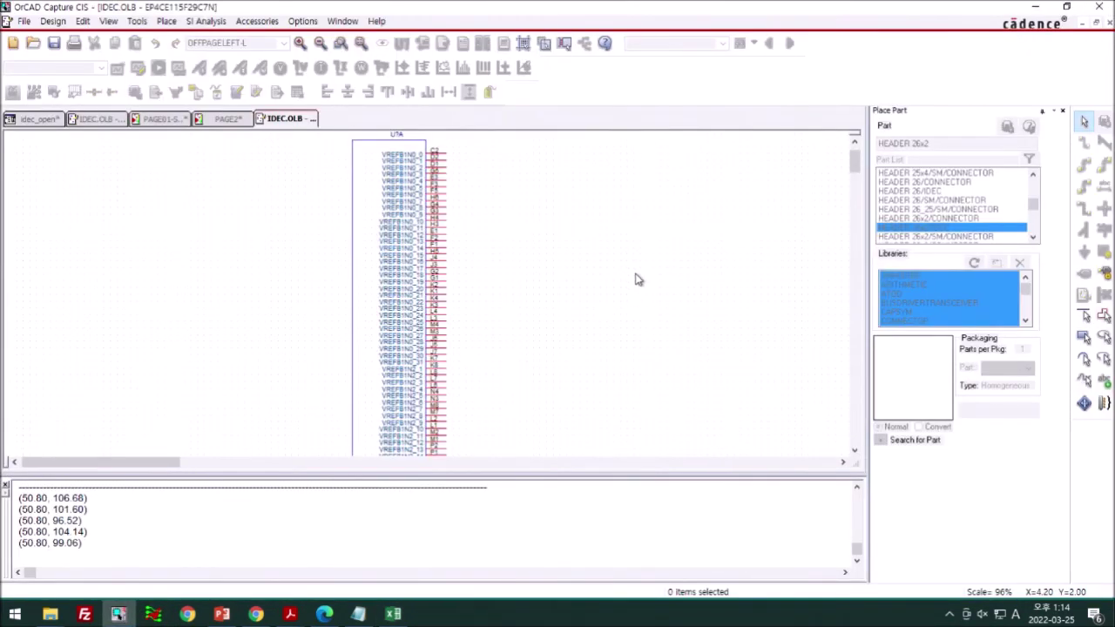
scroll(468, 166, "up", 1, "ctrl")
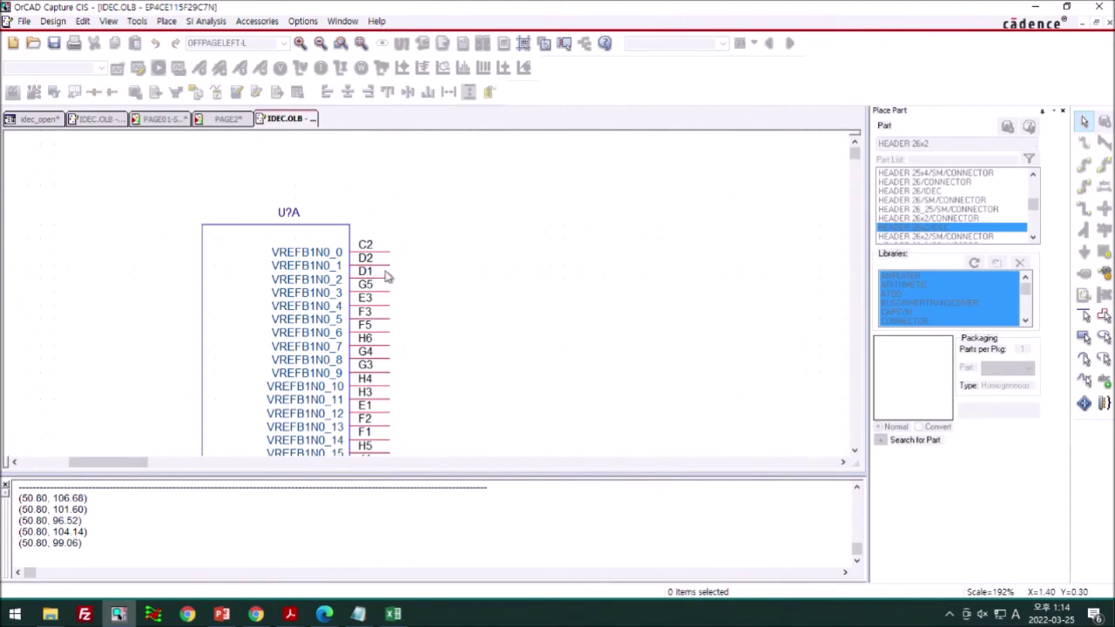
left_click(386, 616)
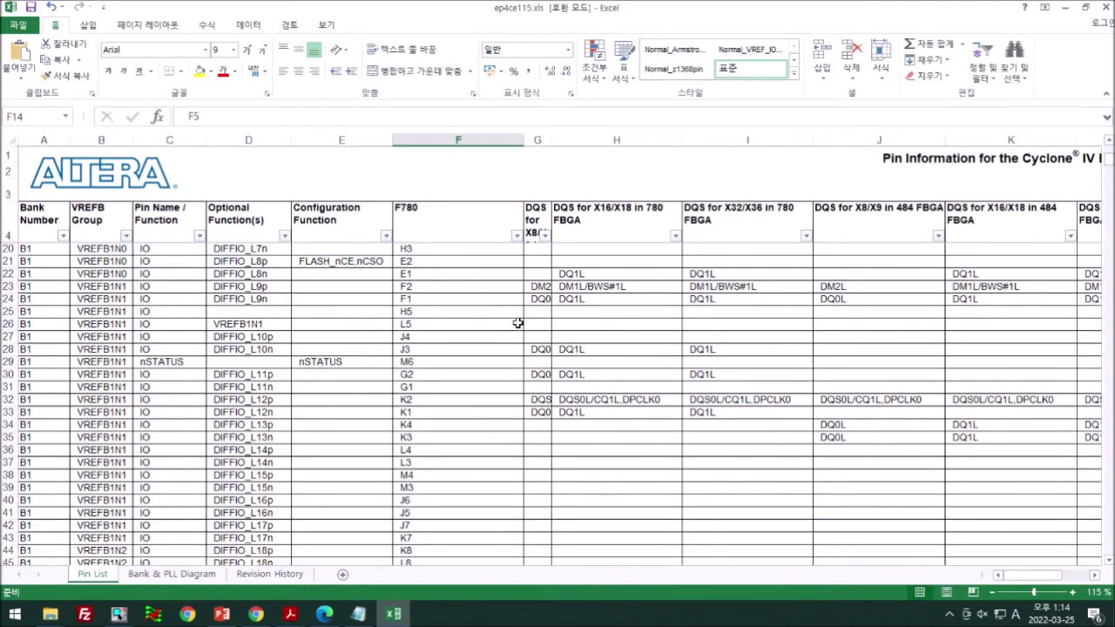
scroll(514, 323, "up", 5)
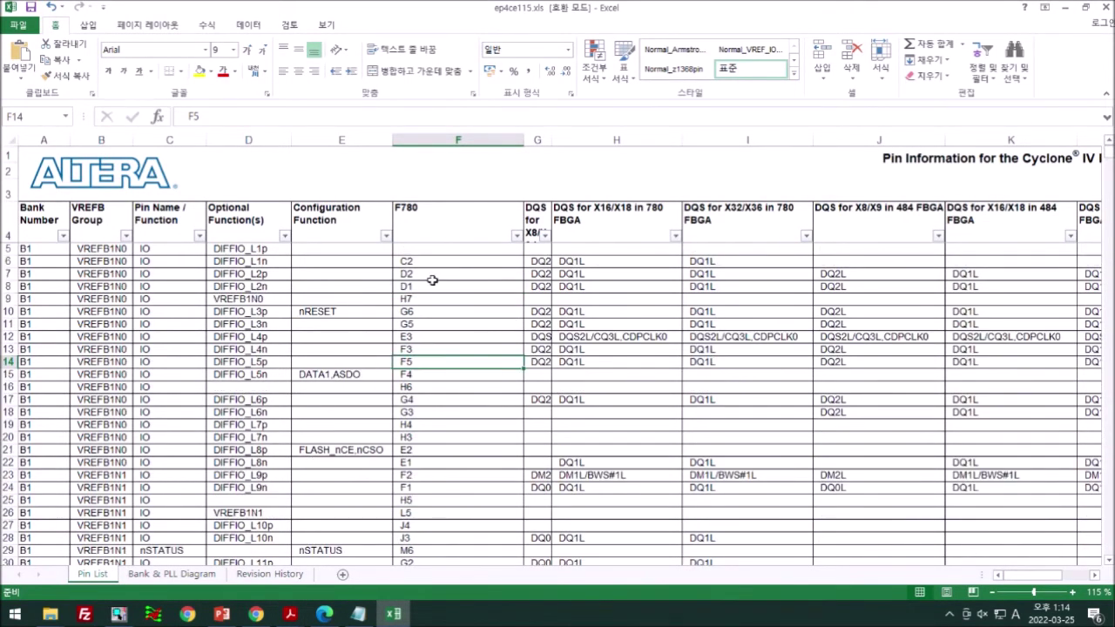
left_click(118, 614)
scroll(475, 304, "down", 2, "ctrl")
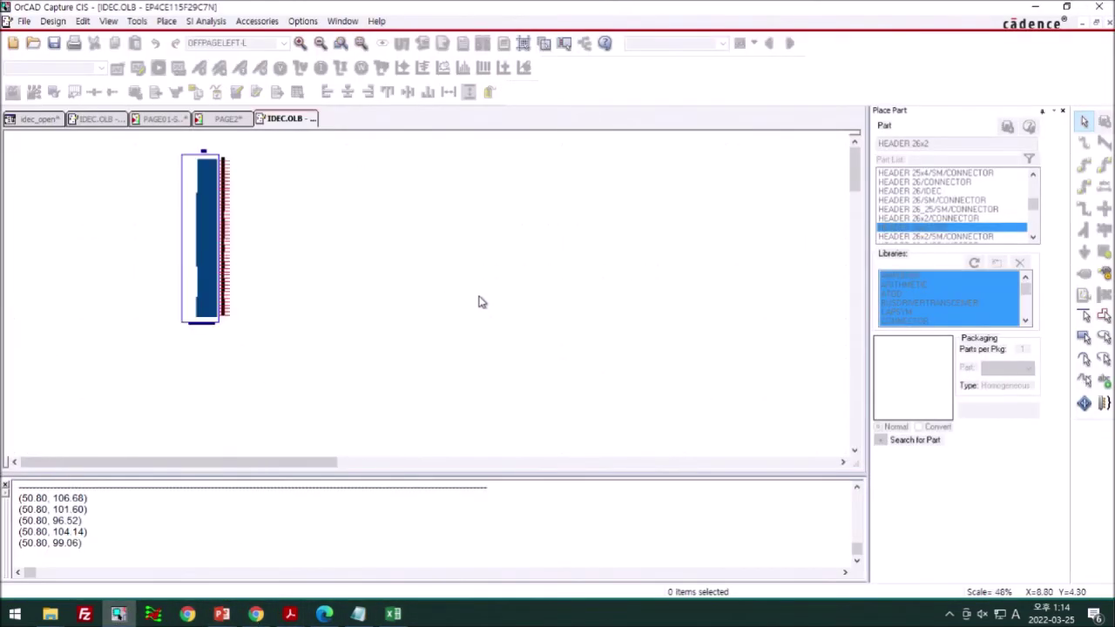
scroll(179, 160, "up", 2, "ctrl")
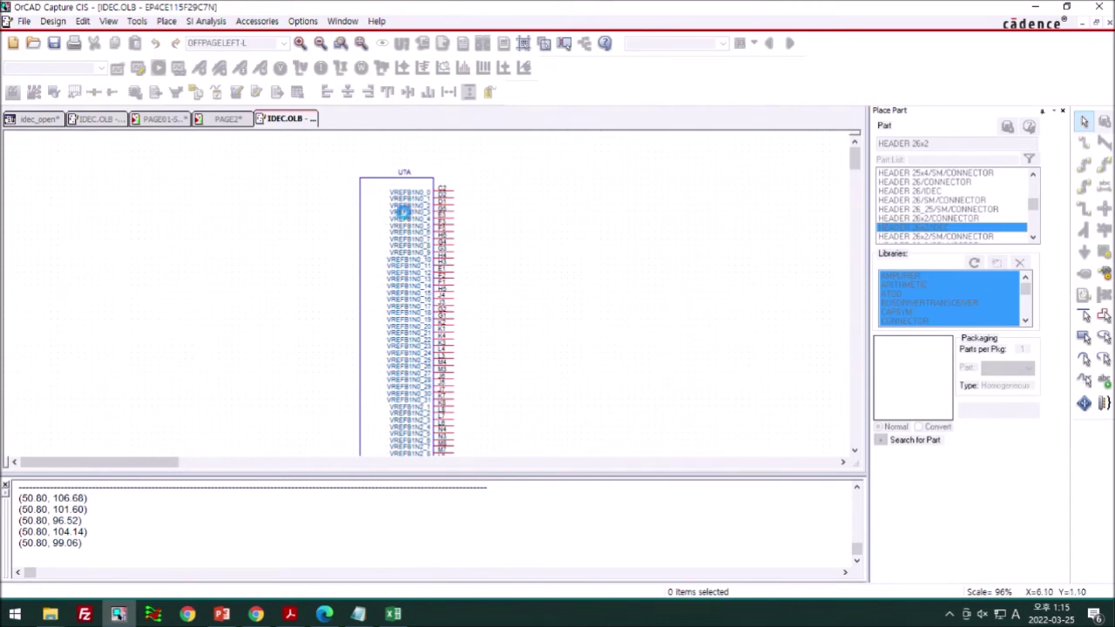
Step through the EP4CE115F29C7N part sections from A to I to review the bank pins
key("ctrl+n")
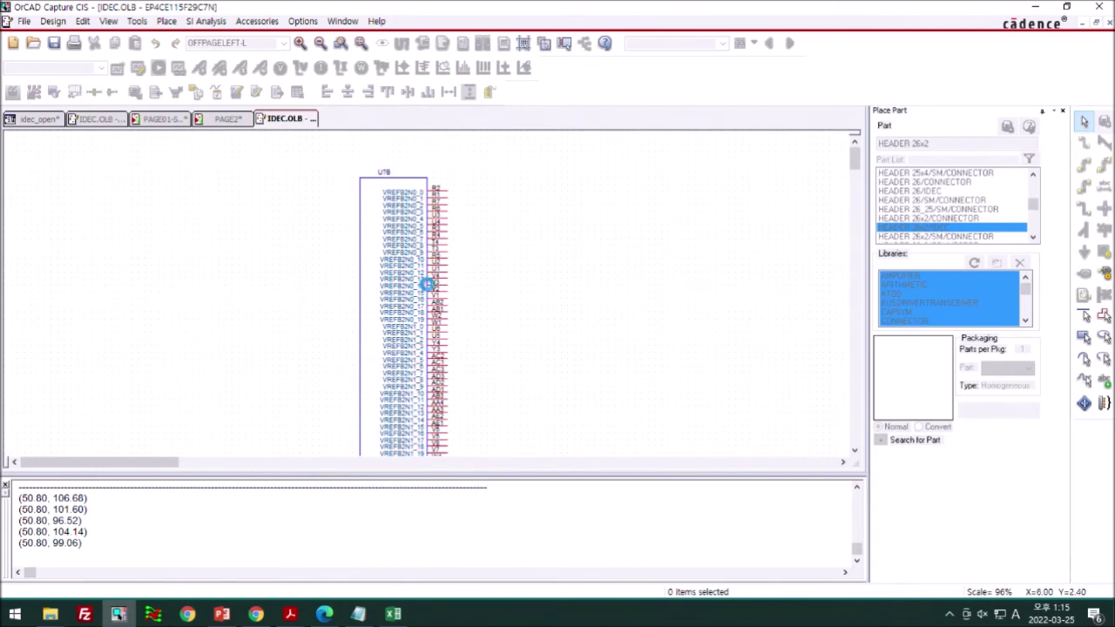
key("ctrl+n")
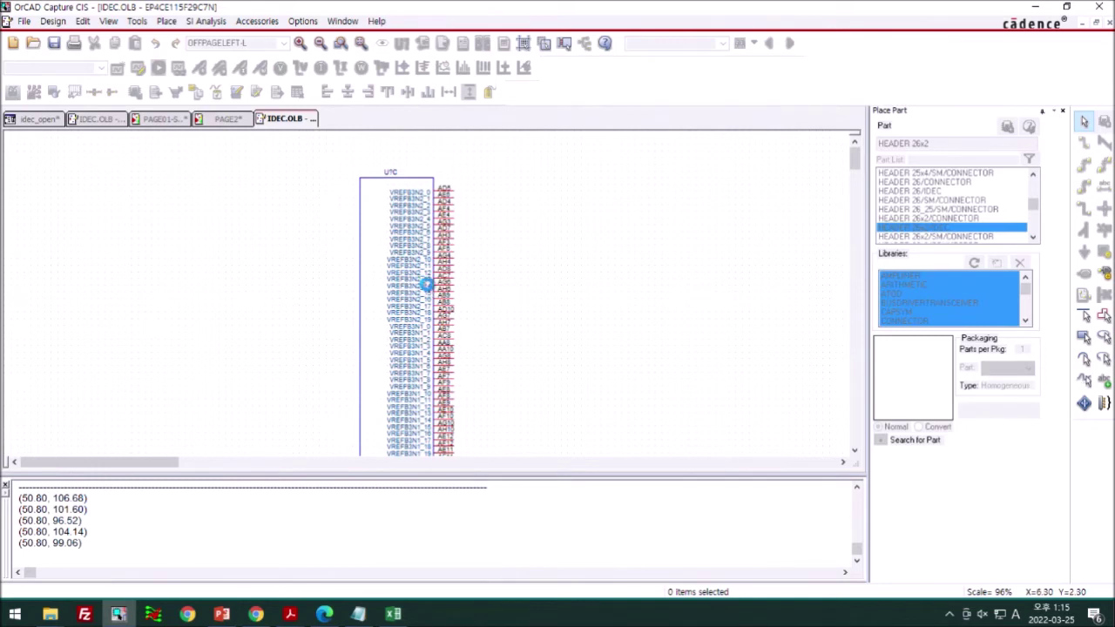
key("ctrl+n")
key("ctrl+n")
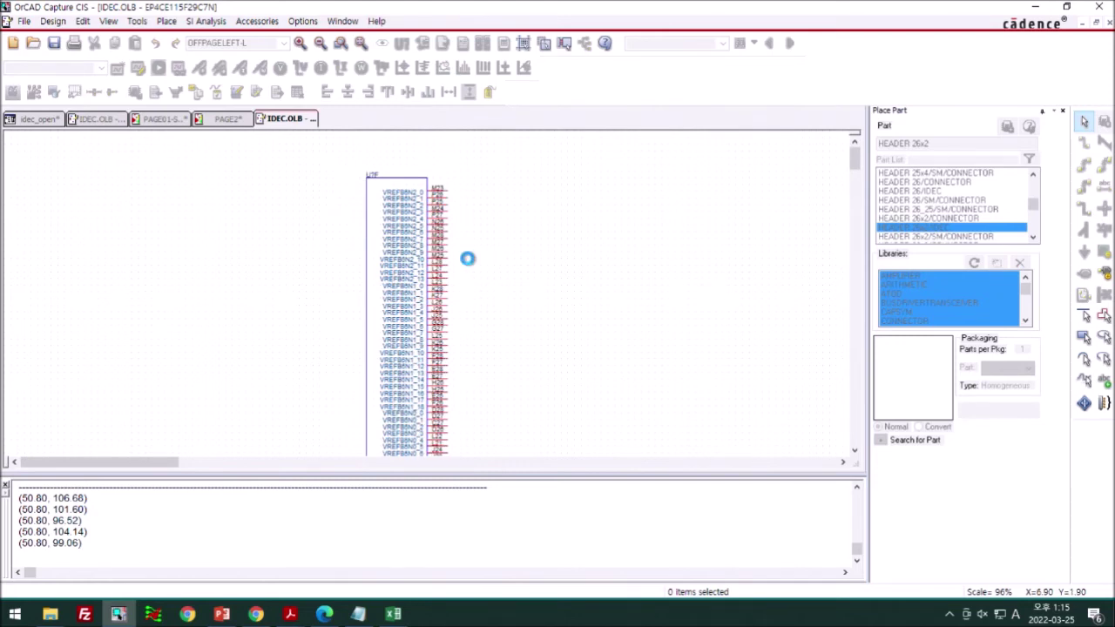
key("ctrl+n")
key("ctrl+n")
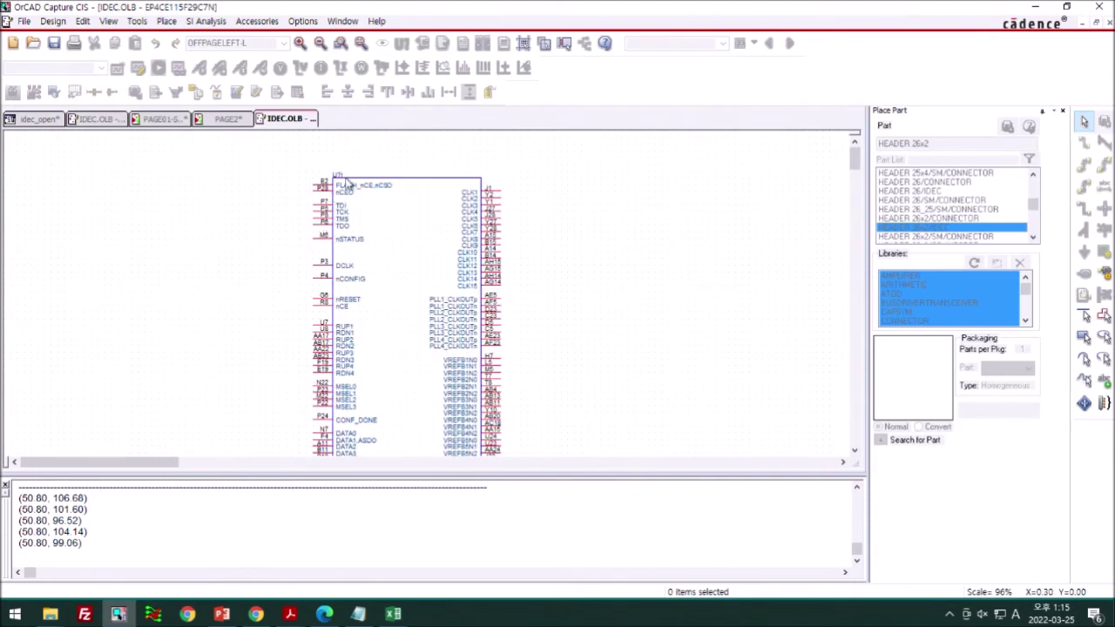
Examine the configuration, clock, PLL, VREF and data pins in section I of the part
scroll(350, 184, "up", 2, "ctrl")
scroll(324, 336, "down", 3)
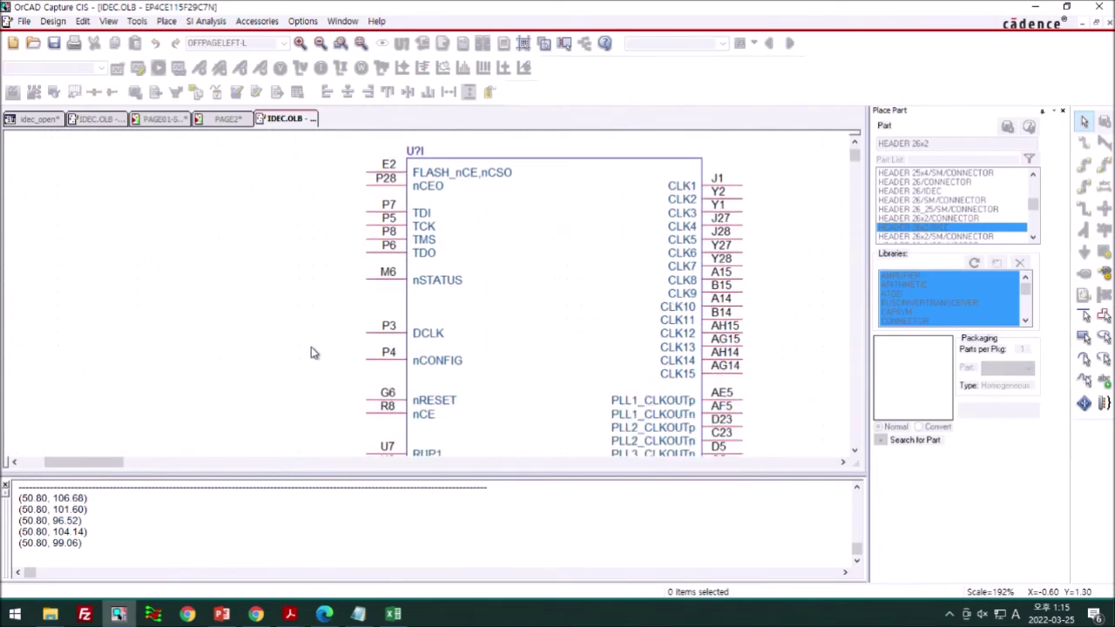
scroll(403, 366, "down", 2, "ctrl")
scroll(402, 365, "down", 1)
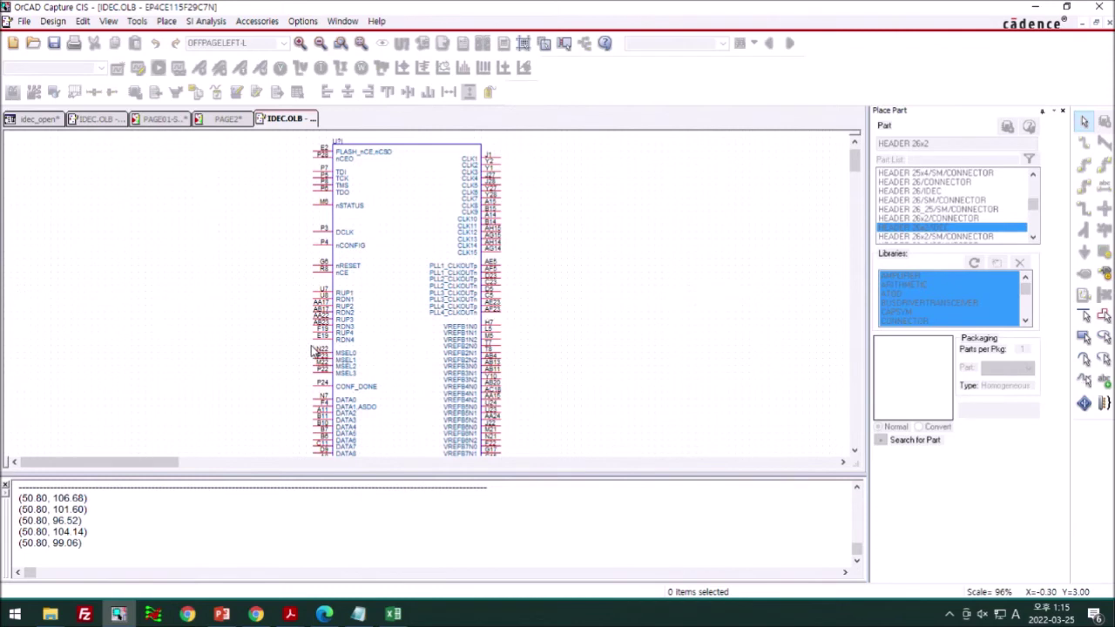
scroll(314, 352, "down", 1)
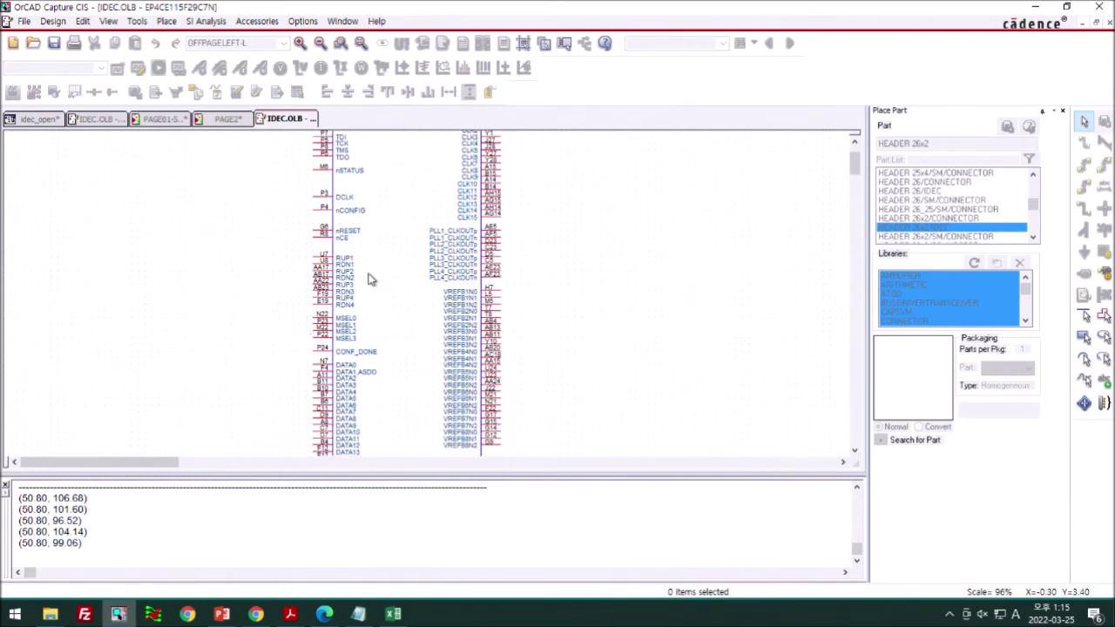
Go to section J of the part and examine its GND, VCCINT, VCCIO and VCCA pins
key("ctrl+n")
scroll(346, 299, "up", 2)
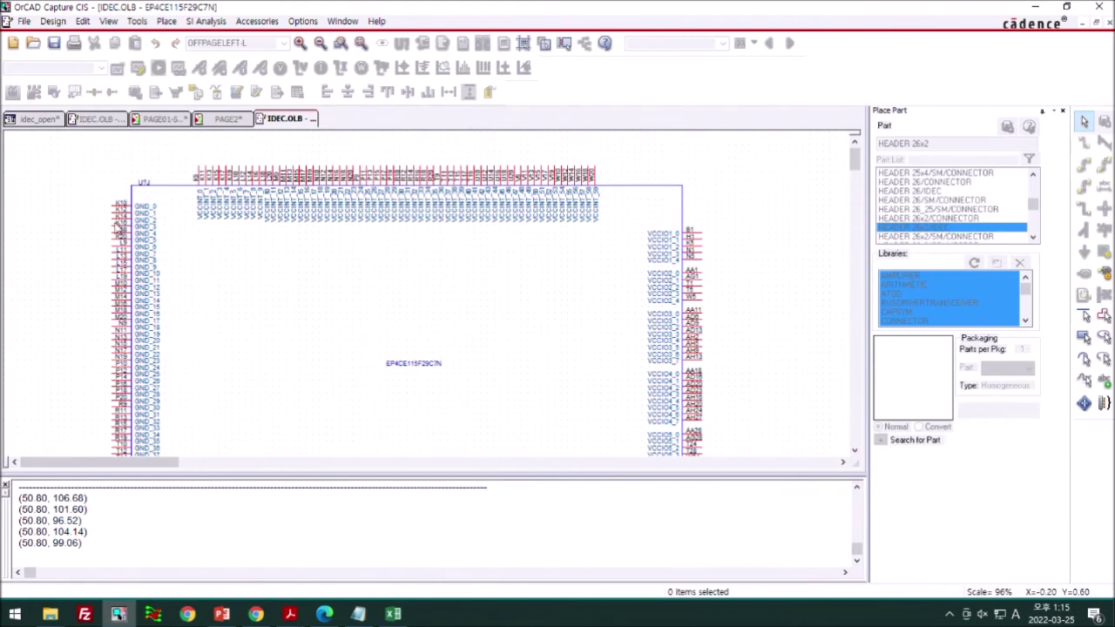
scroll(120, 228, "down", 2)
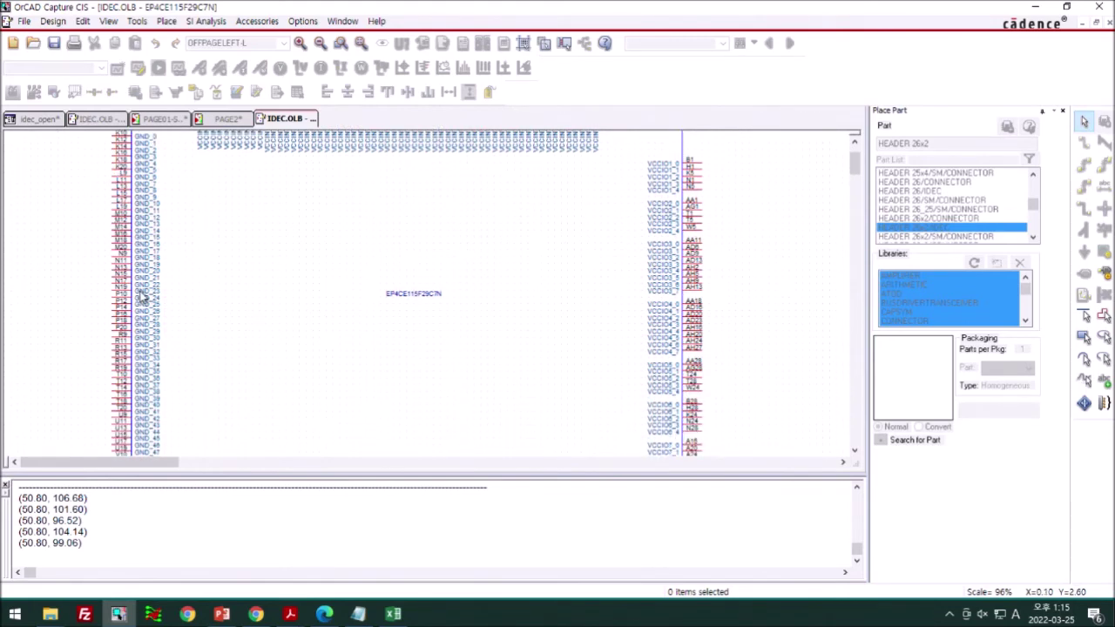
scroll(126, 277, "down", 4)
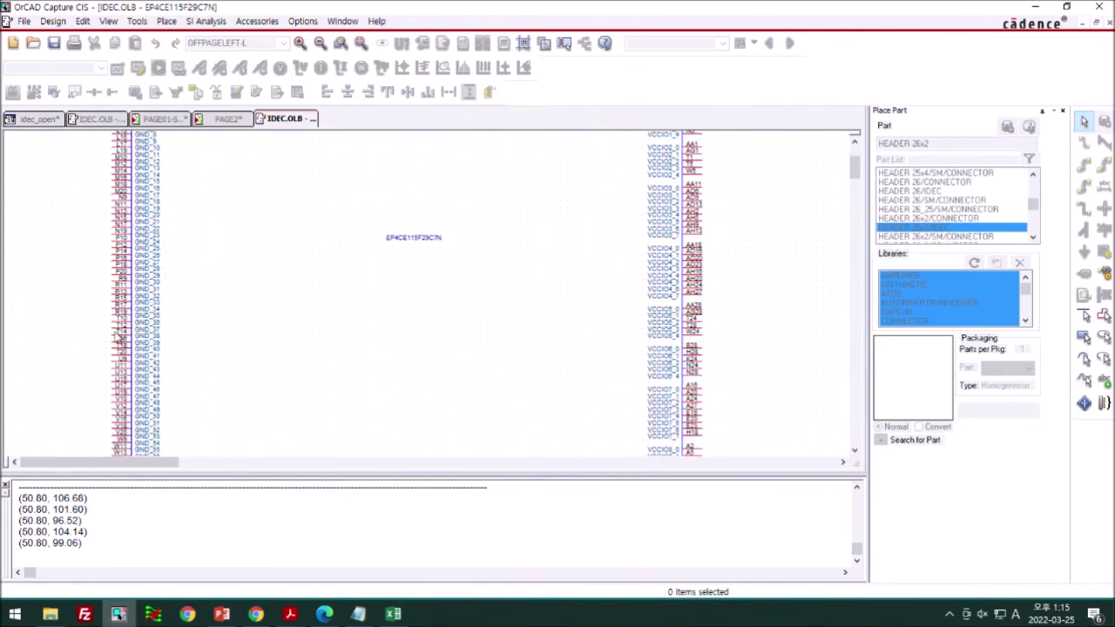
scroll(232, 308, "up", 6)
scroll(259, 271, "up", 1)
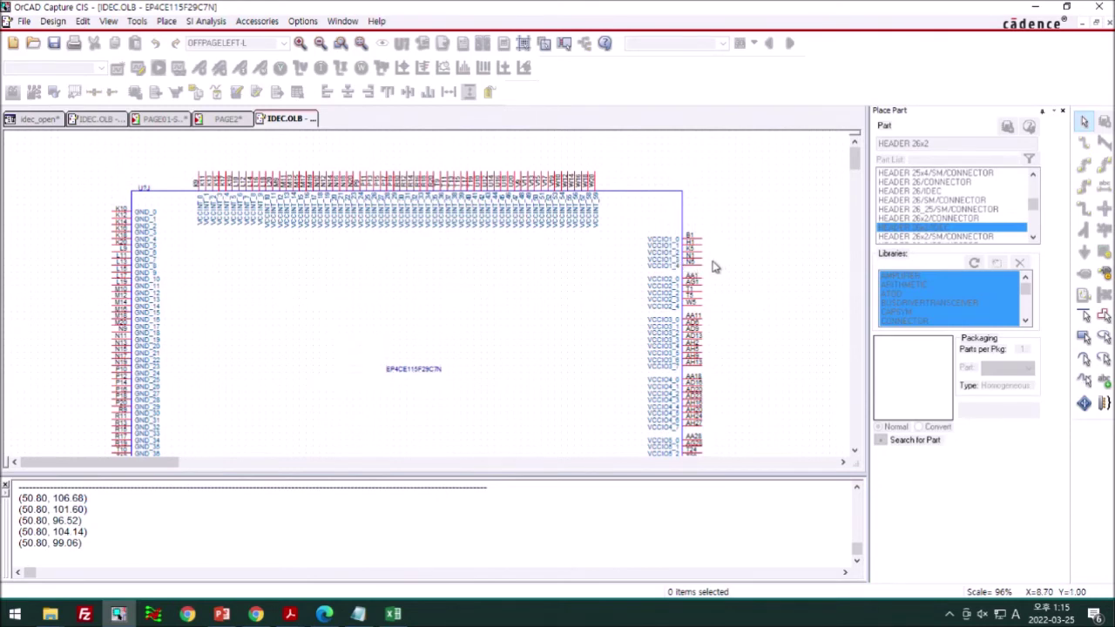
scroll(731, 290, "down", 2)
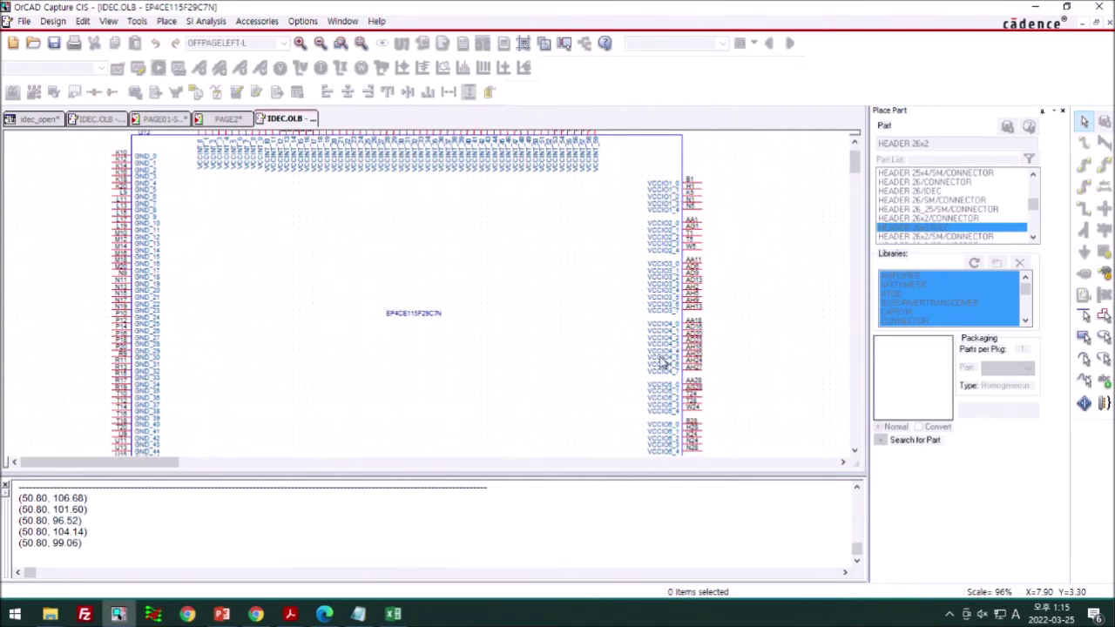
scroll(709, 379, "down", 1)
scroll(710, 379, "down", 4)
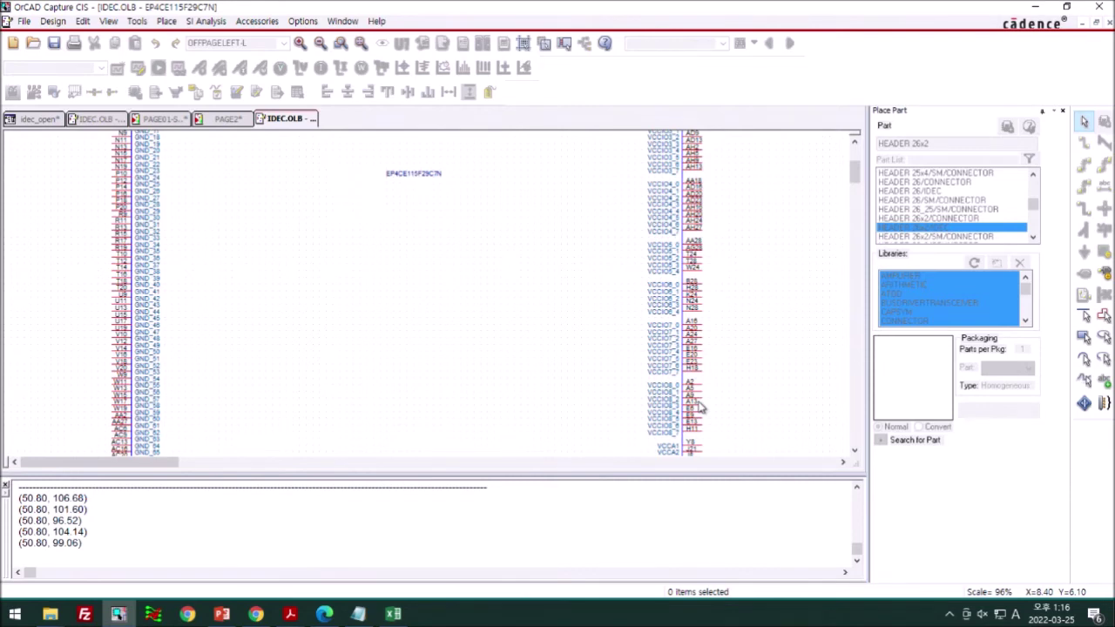
scroll(746, 349, "up", 3)
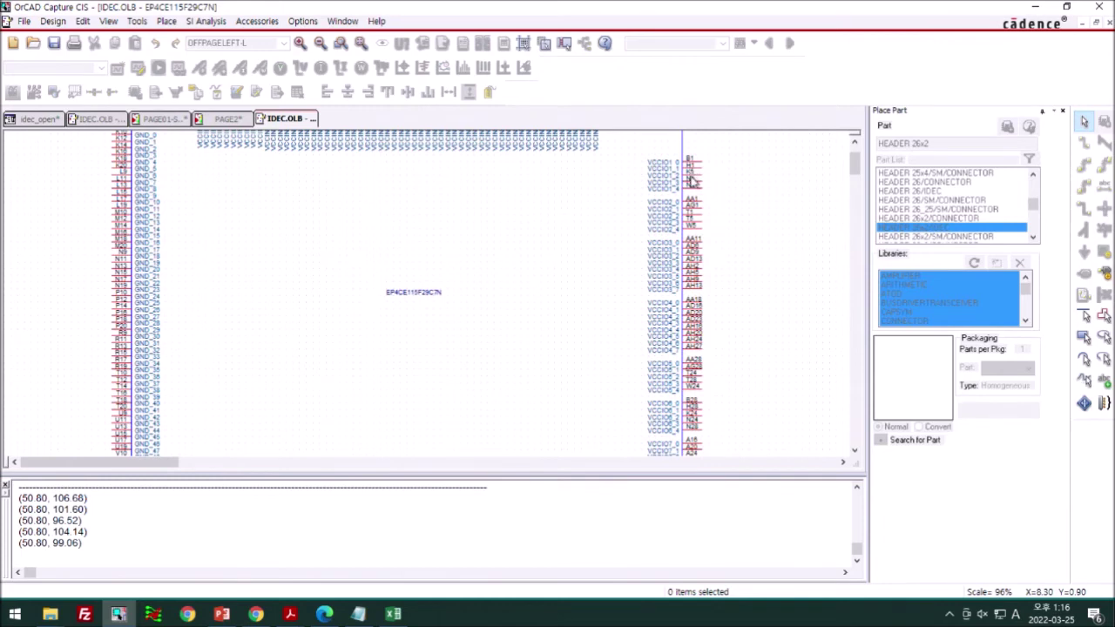
scroll(774, 379, "down", 3)
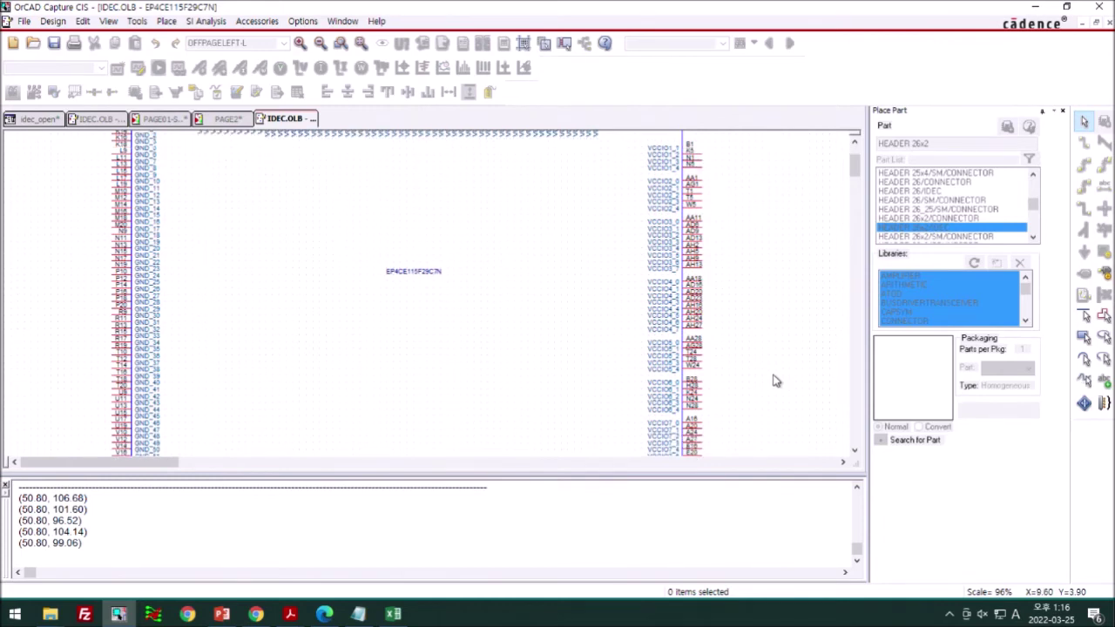
Review the remaining ground and power pins of section J, and switch to the EP4CE115 pin list in Excel
scroll(770, 375, "down", 3)
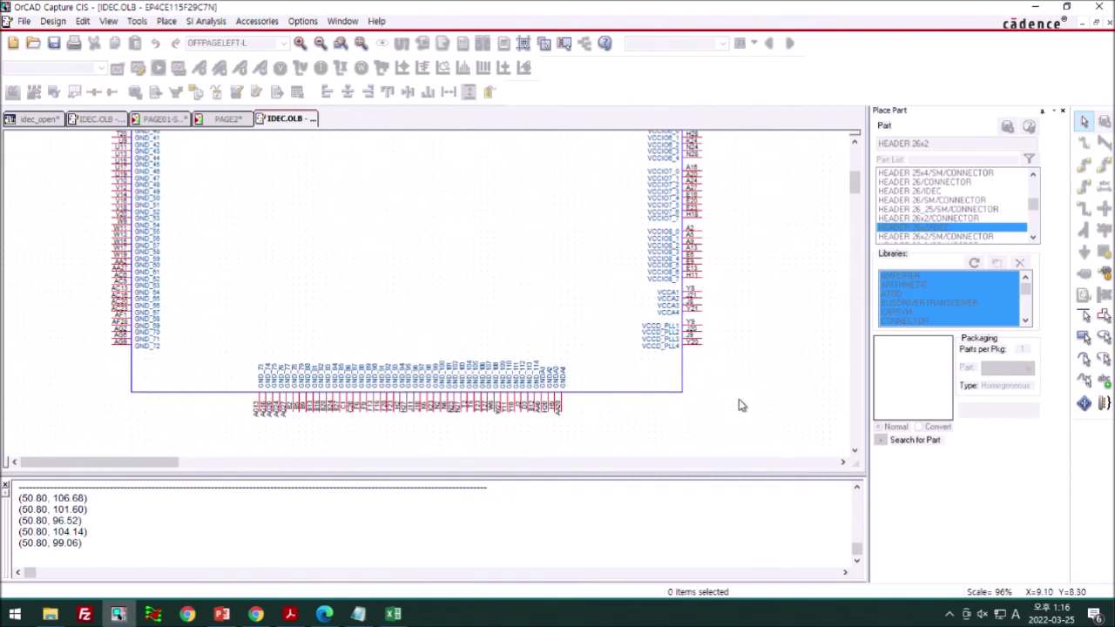
scroll(723, 394, "down", 2, "ctrl")
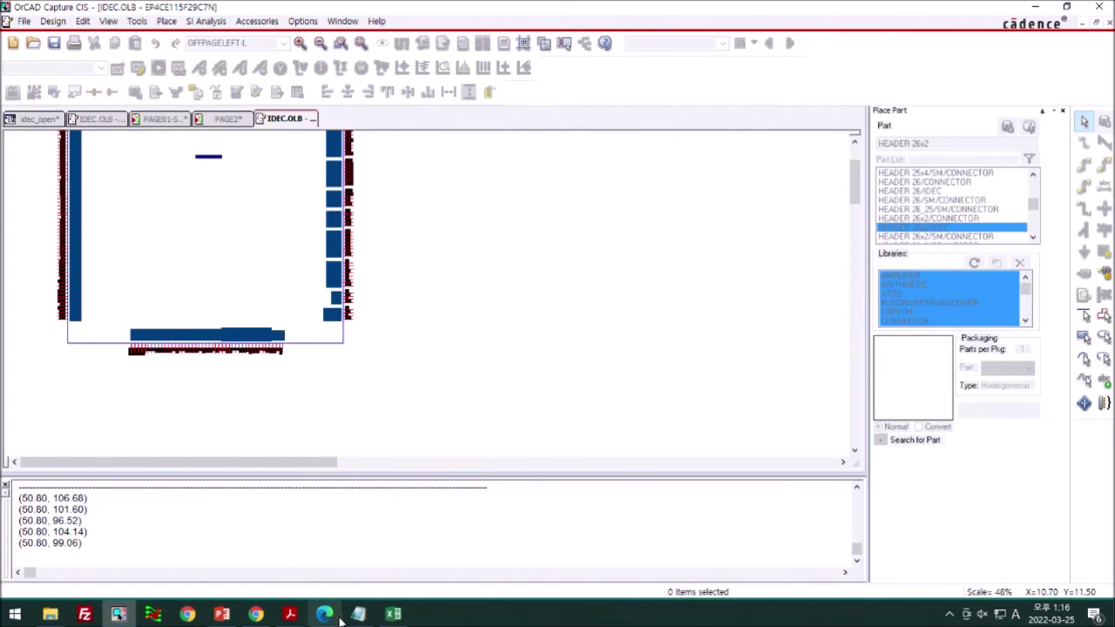
left_click(393, 614)
scroll(437, 411, "down", 3, "ctrl")
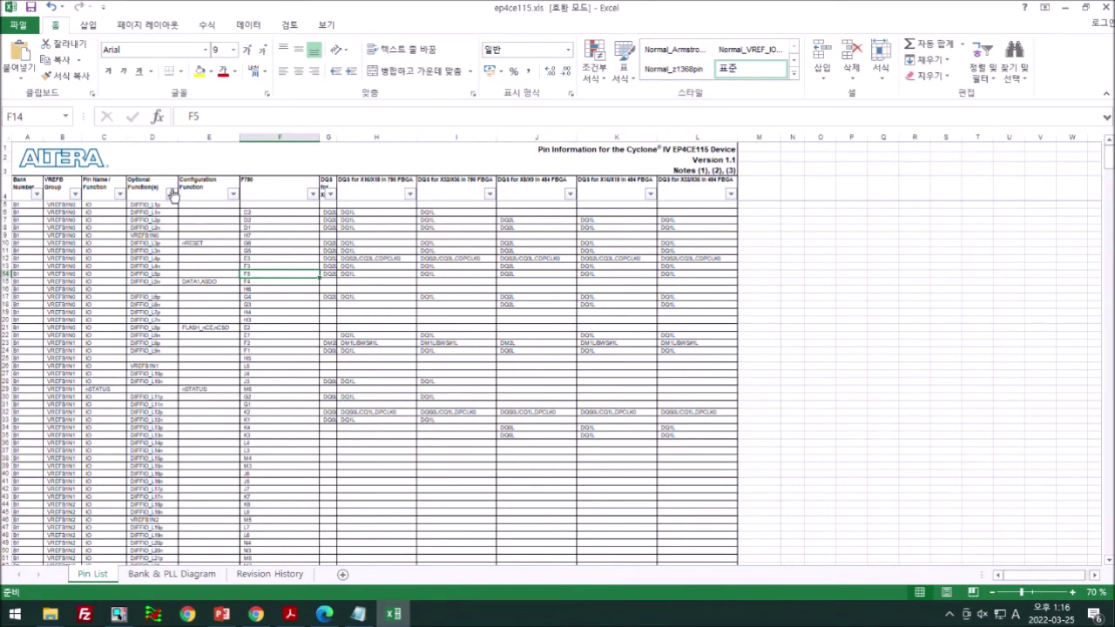
left_click(65, 154)
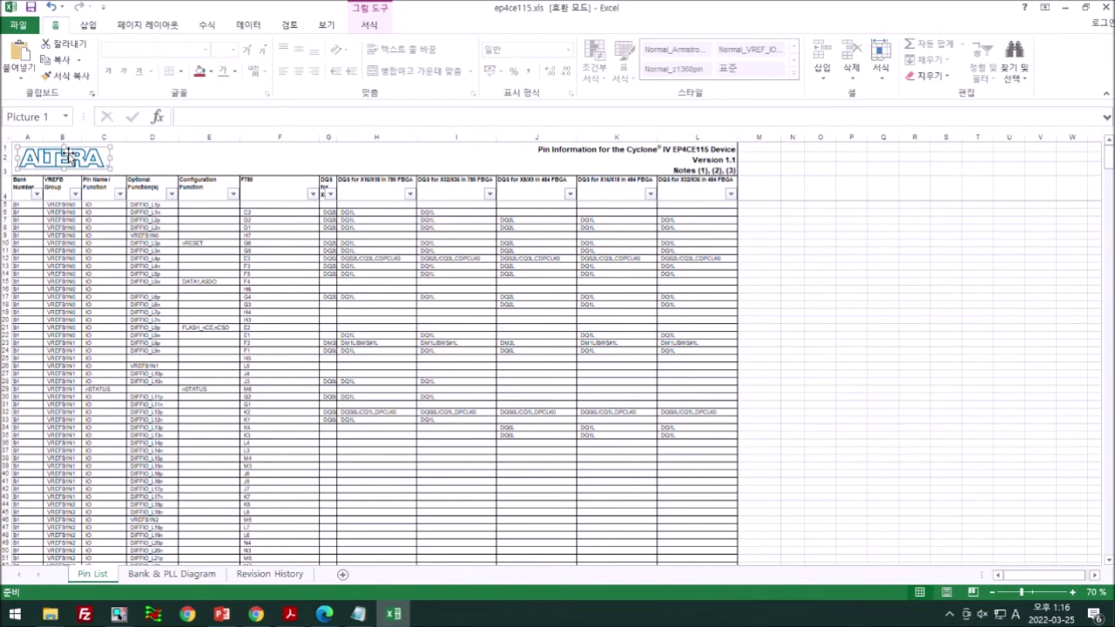
left_click_drag(65, 155, 63, 228)
left_click(393, 614)
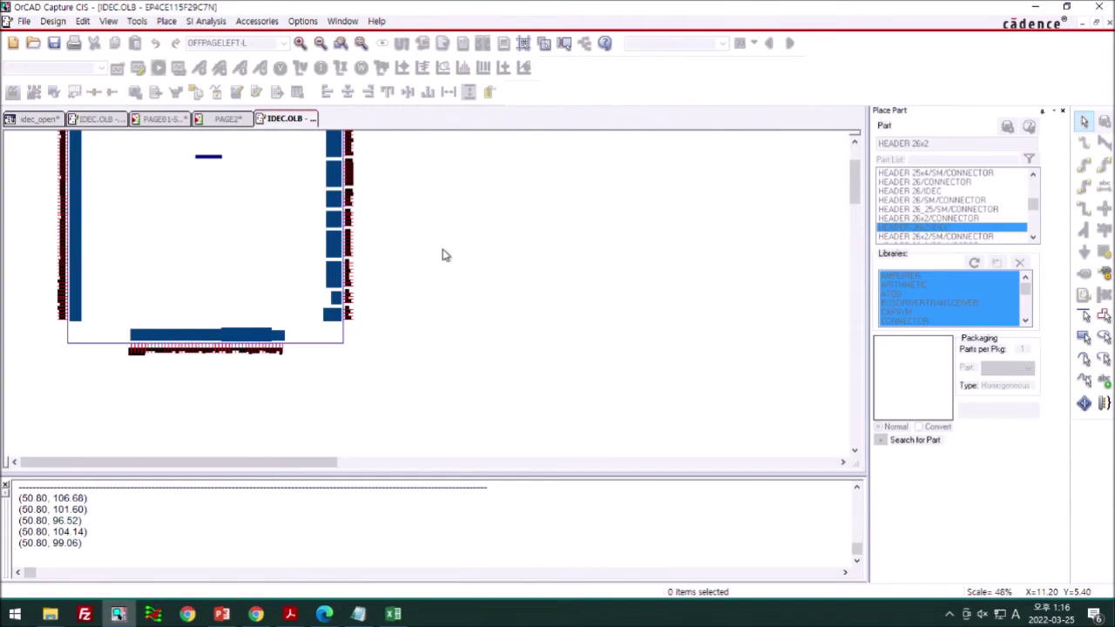
left_click(393, 614)
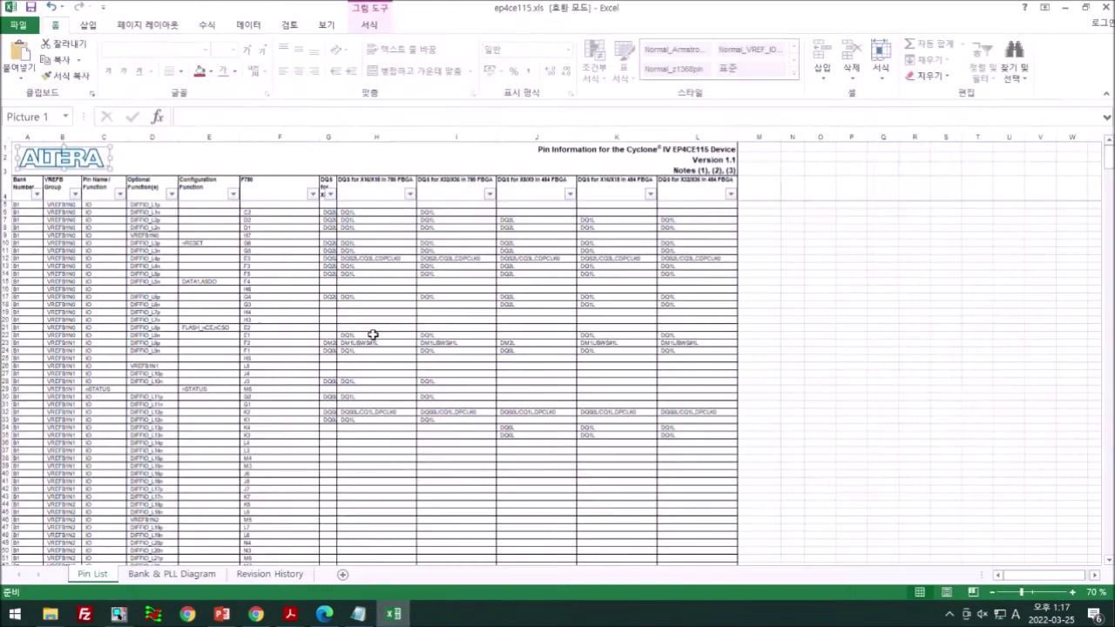
Color the F780 pin cells C2 and D2 in the pin list with a red font, and select the cells from D2 to G5
left_click(212, 237)
left_click(250, 208)
left_click(280, 212)
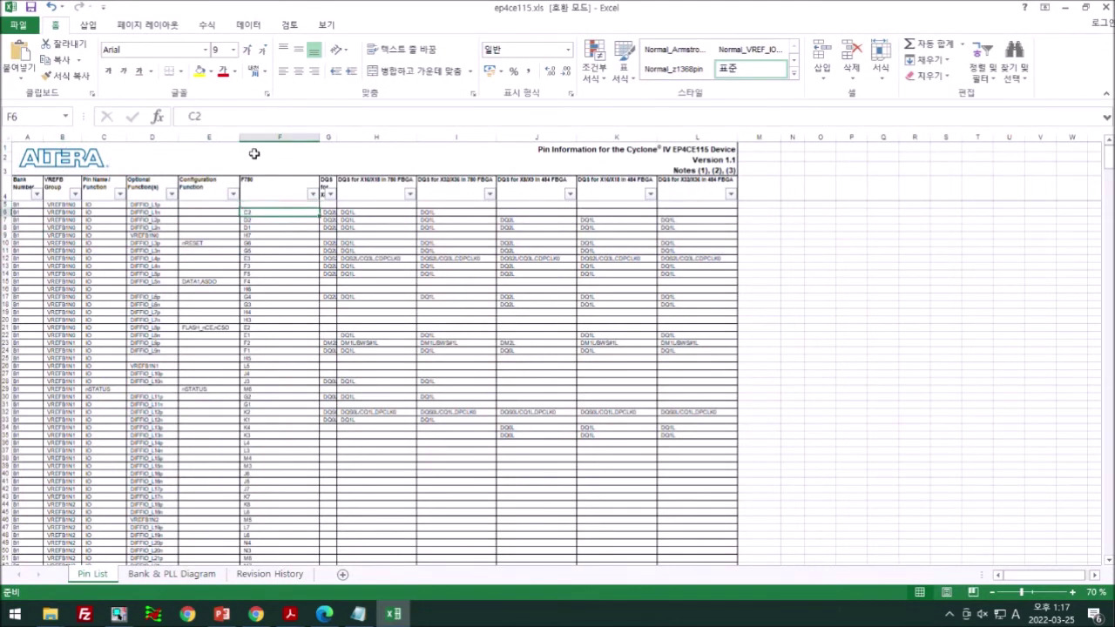
left_click(224, 77)
left_click(267, 221)
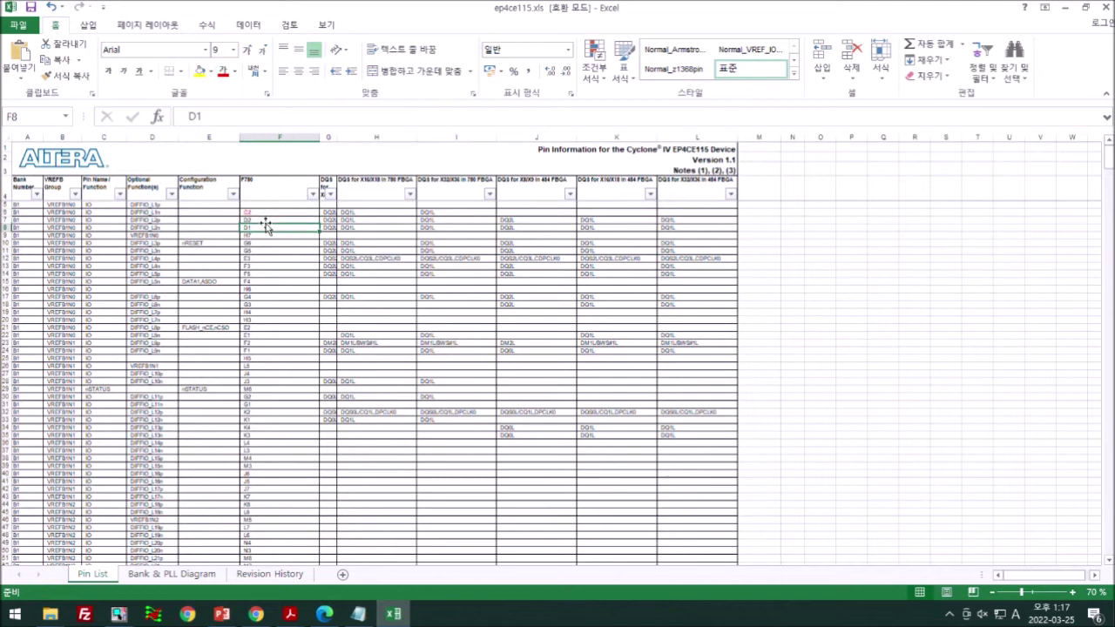
left_click(224, 72)
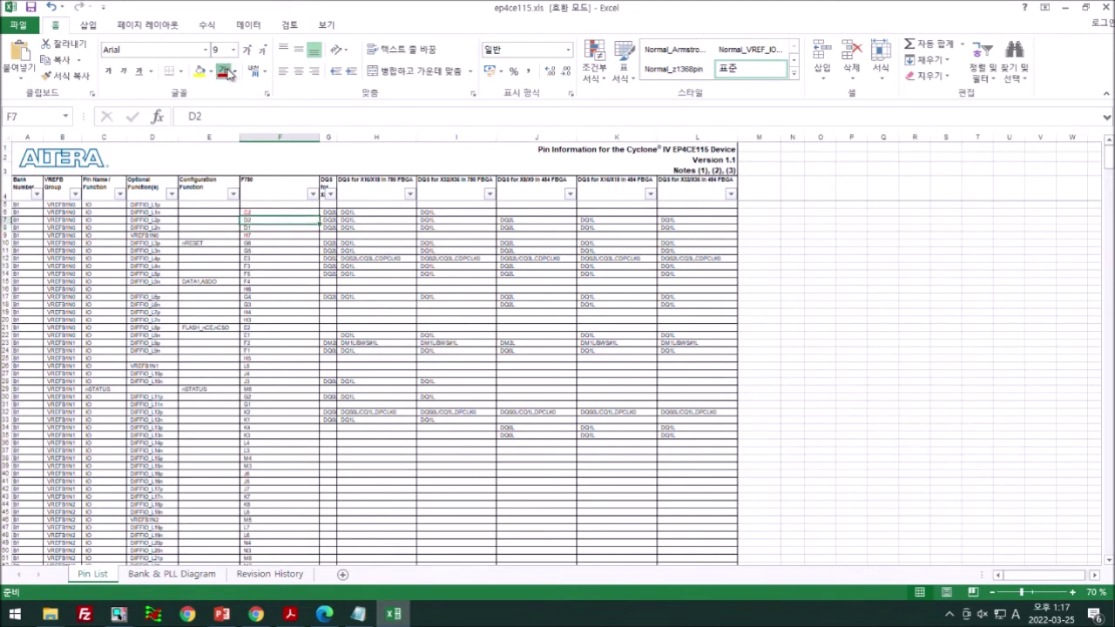
left_click(298, 250)
left_click(269, 229)
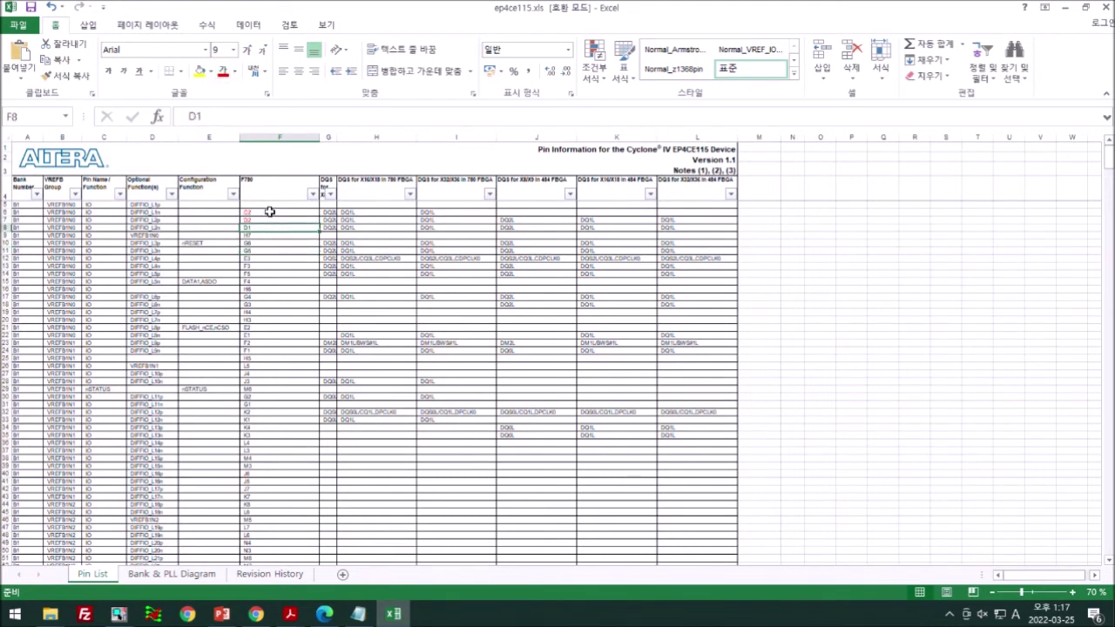
left_click(275, 222)
left_click_drag(274, 222, 282, 251)
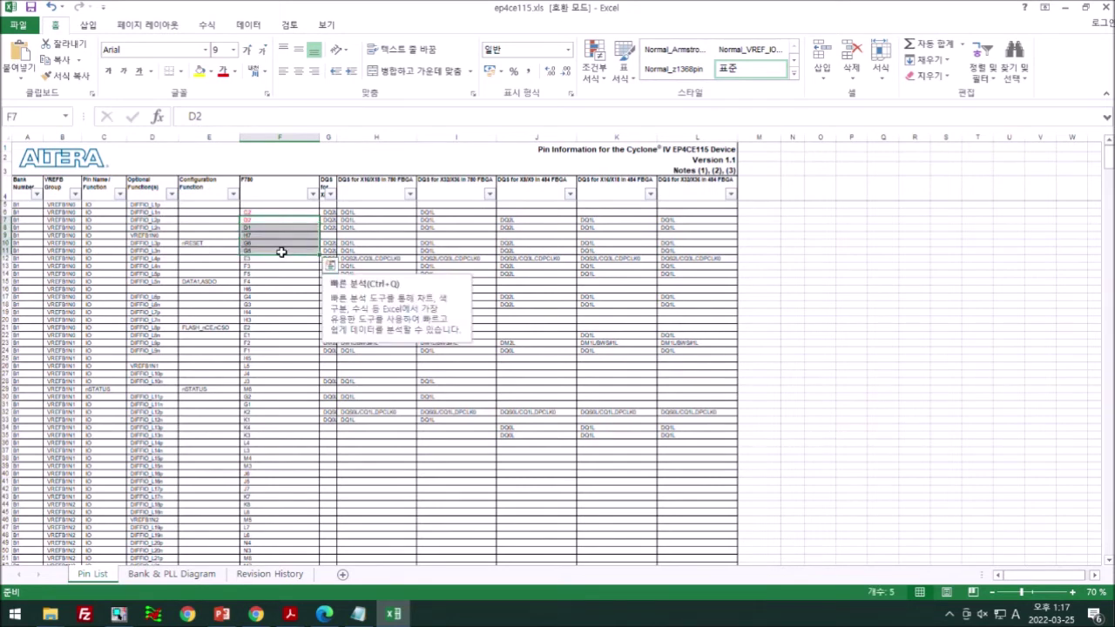
mouse_move(397, 615)
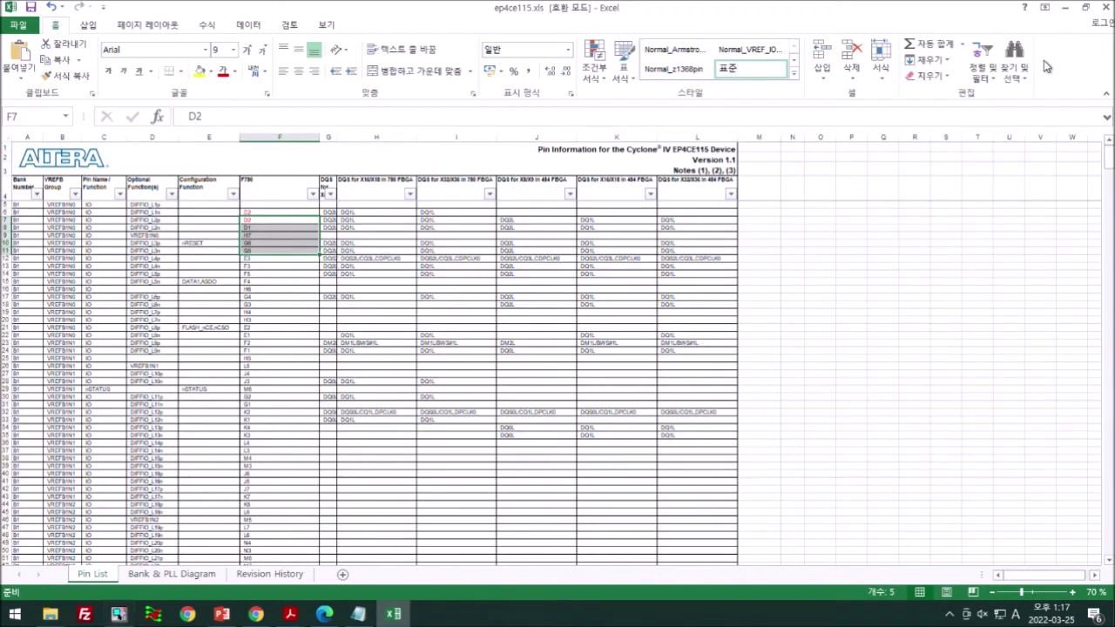
Switch to OrCAD Capture and bring up the file tree of the idec_open project
left_click(1063, 9)
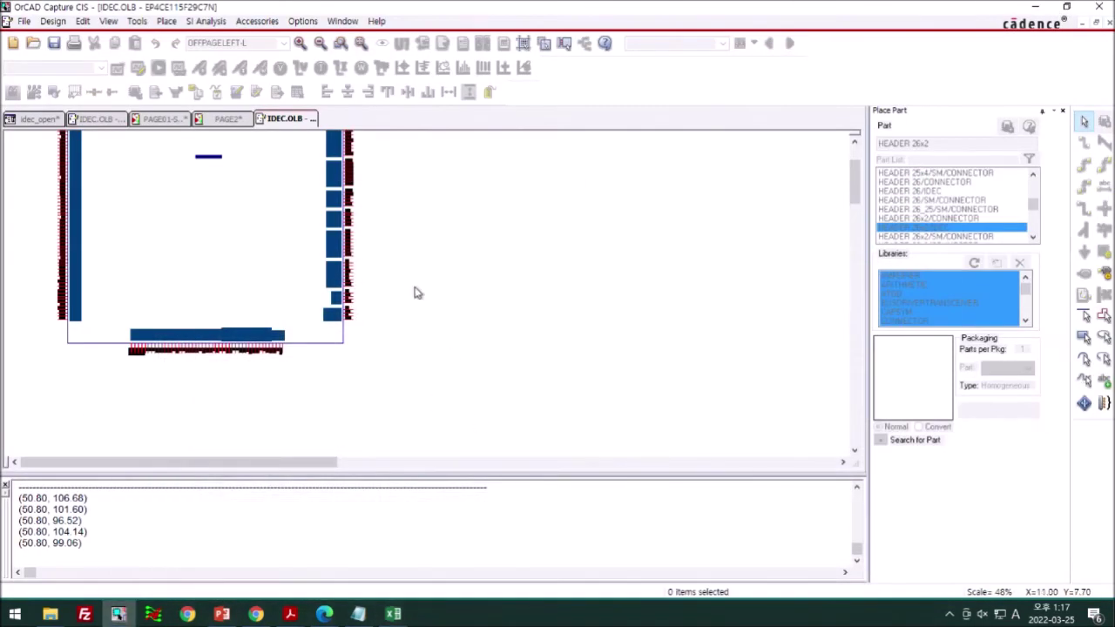
left_click(31, 117)
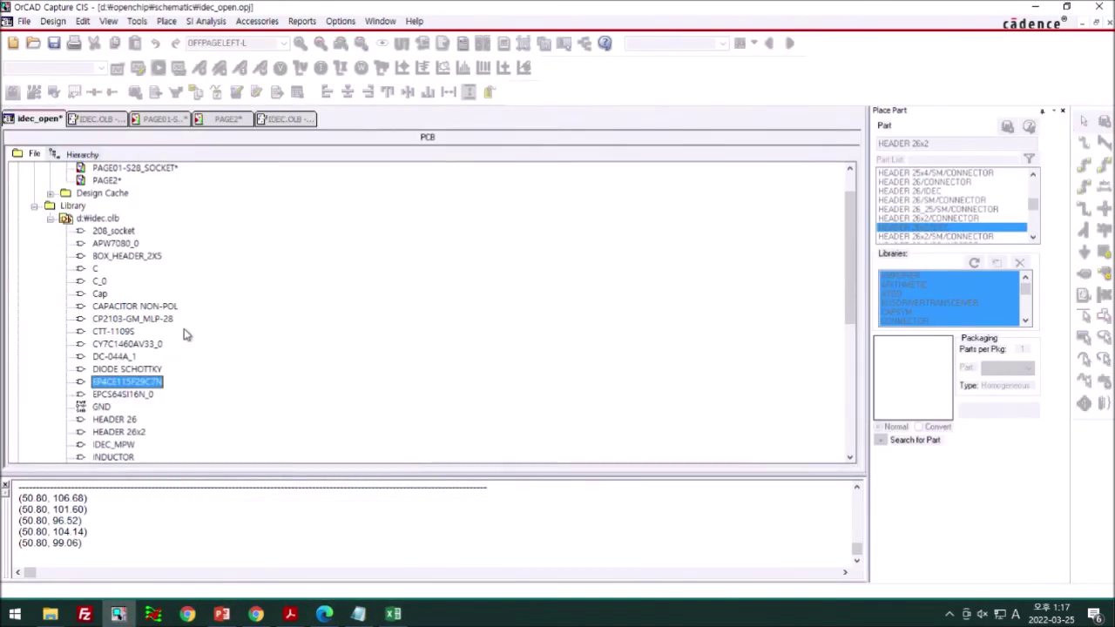
scroll(184, 326, "up", 1)
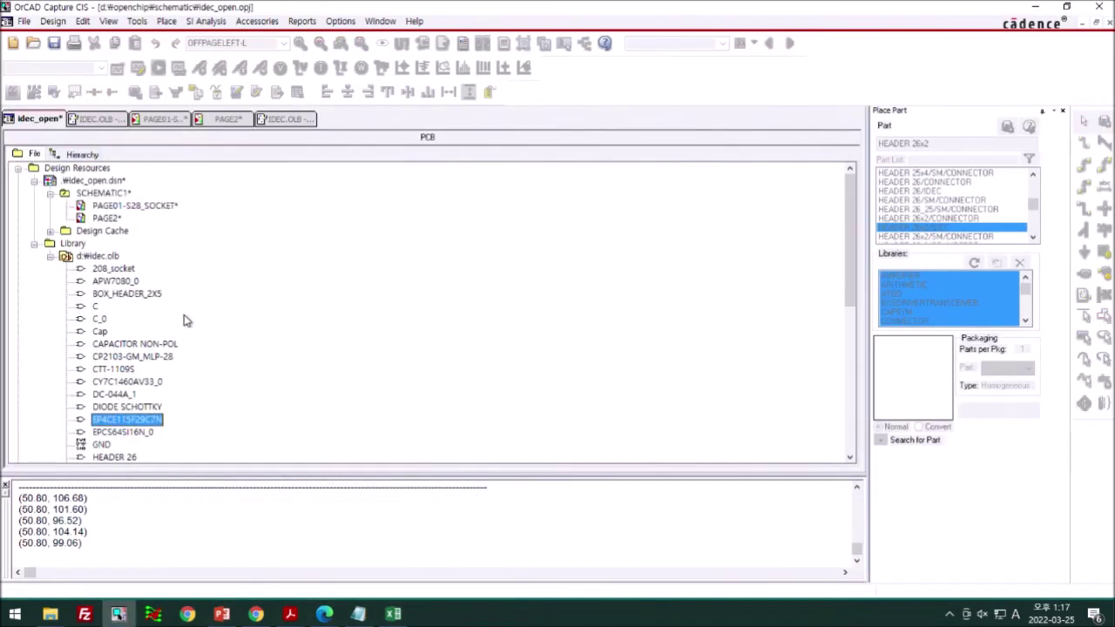
left_click(24, 20)
mouse_move(61, 56)
left_click(229, 65)
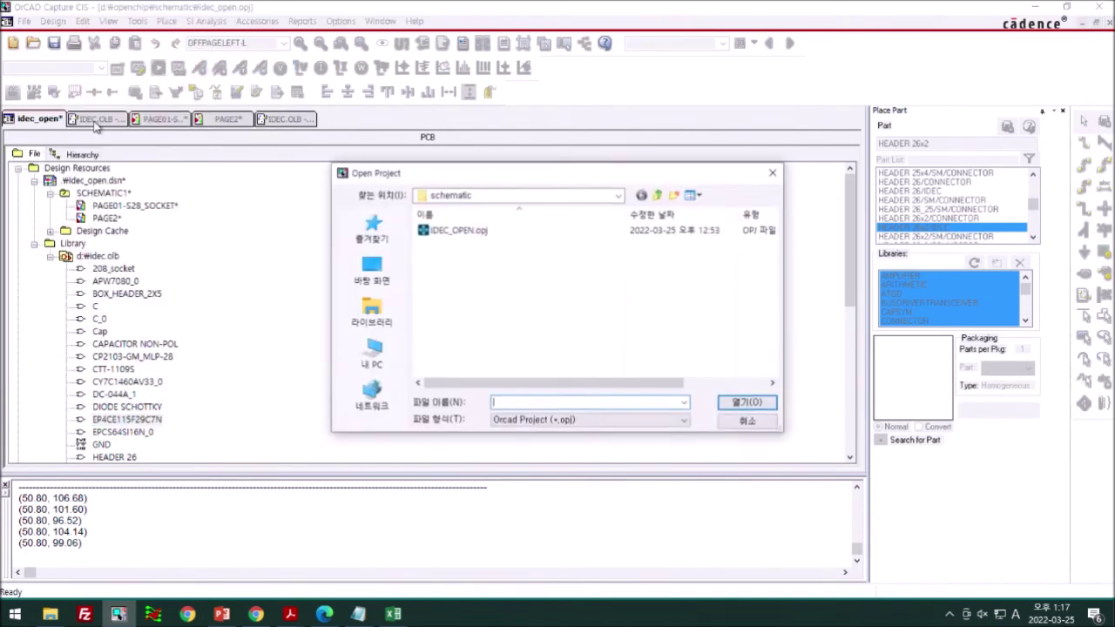
key("Escape")
Open the OPENCHIP_FPGA.DSN design from the IDEC\회로보드개발_교육 folder on USB drive F:
left_click(43, 24)
left_click(24, 21)
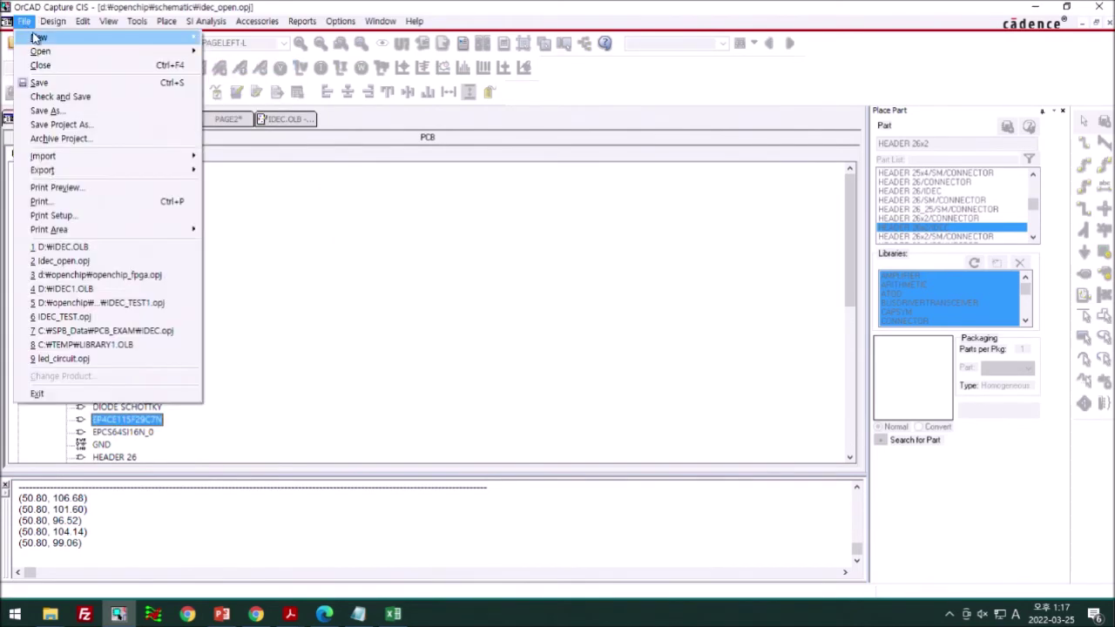
mouse_move(52, 52)
left_click(229, 79)
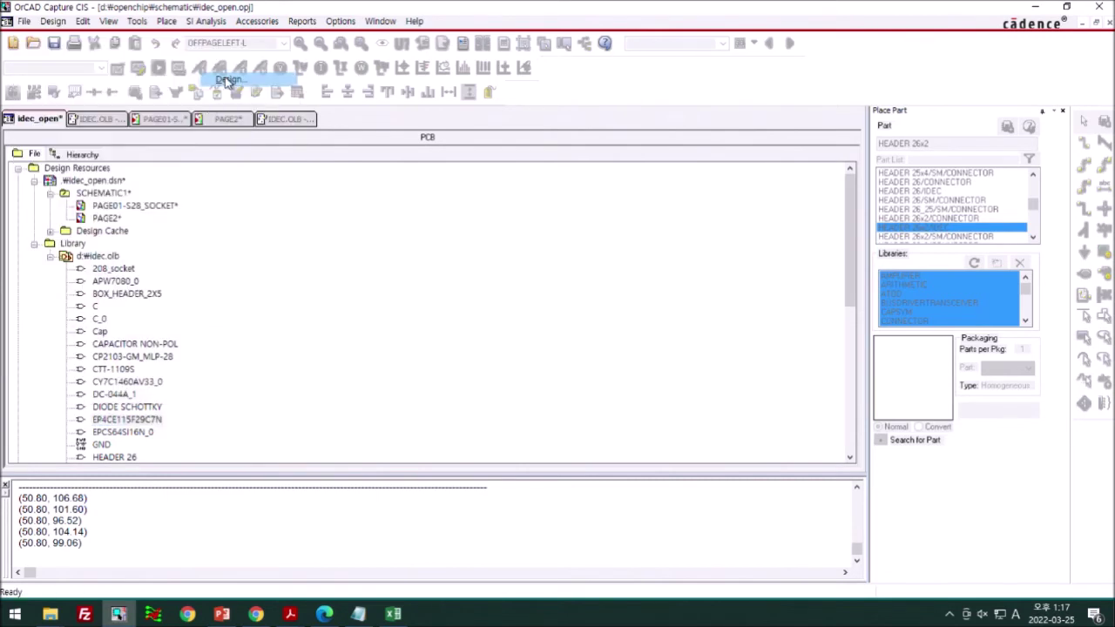
left_click(384, 279)
left_click(372, 353)
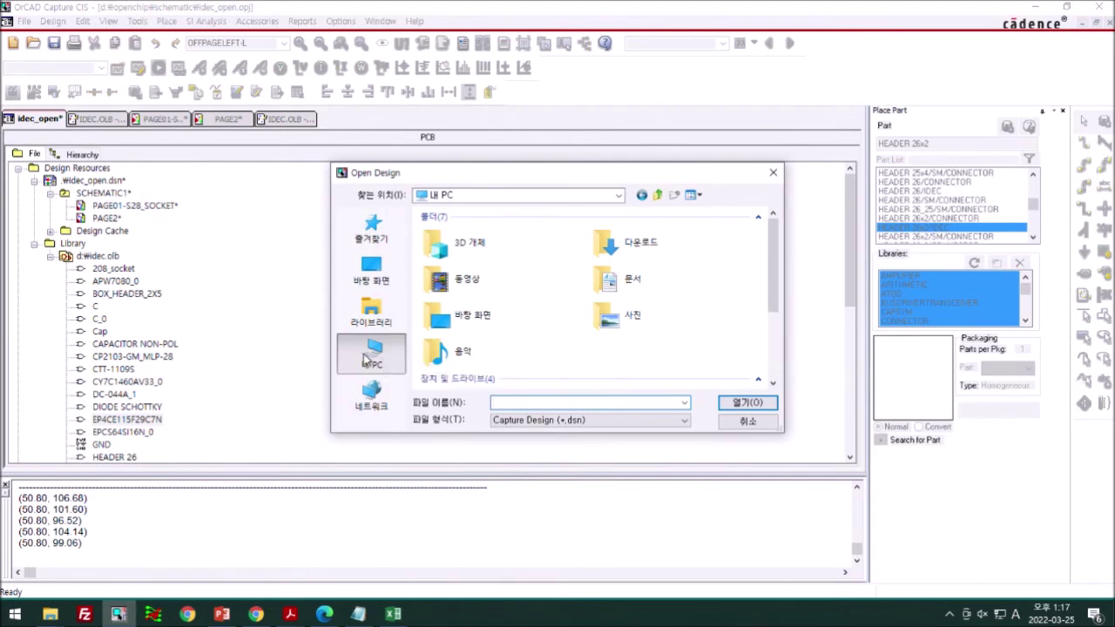
scroll(581, 352, "down", 3)
double_click(680, 311)
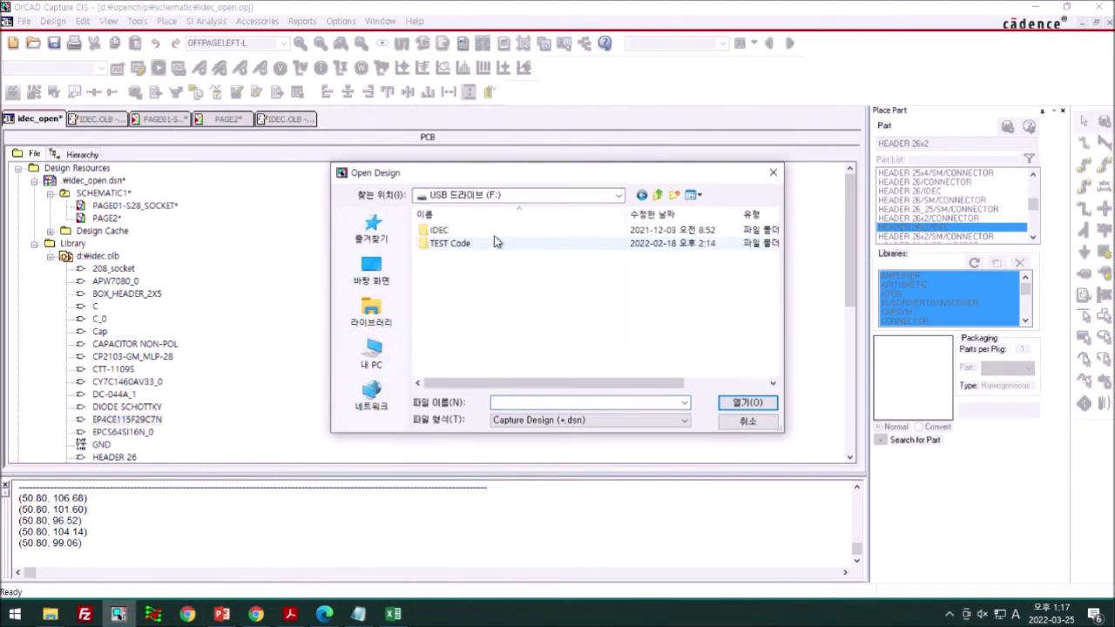
double_click(455, 229)
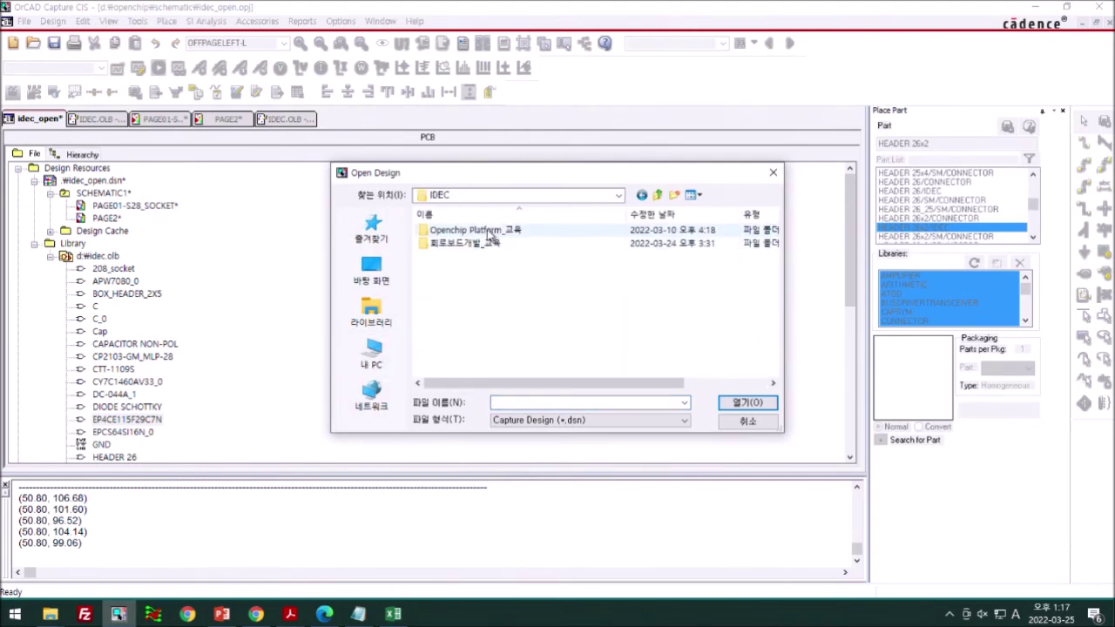
double_click(464, 243)
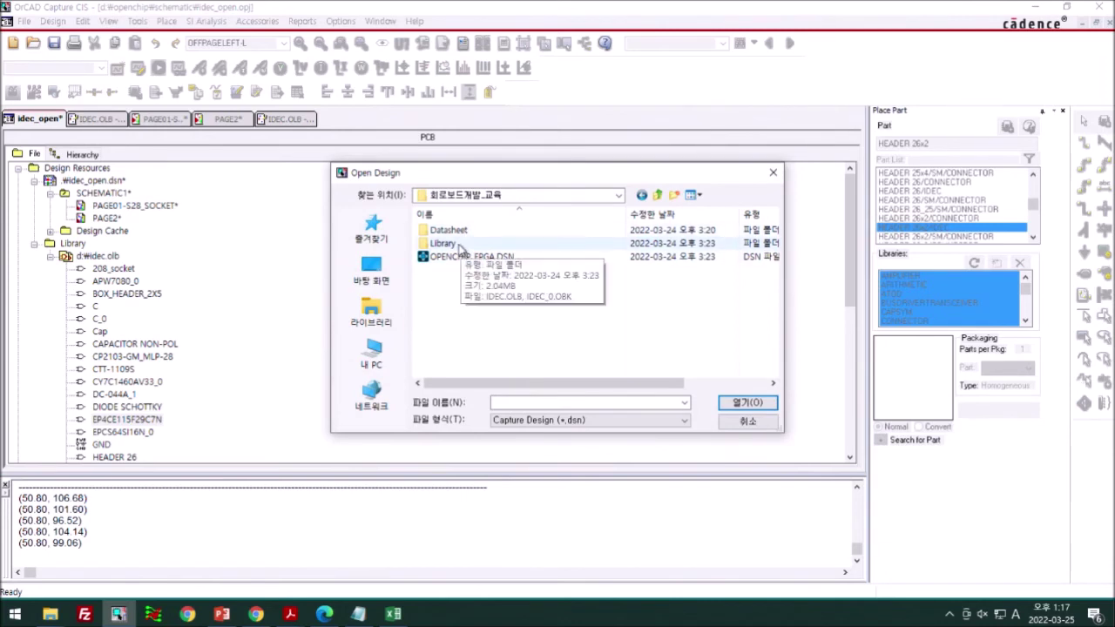
double_click(465, 257)
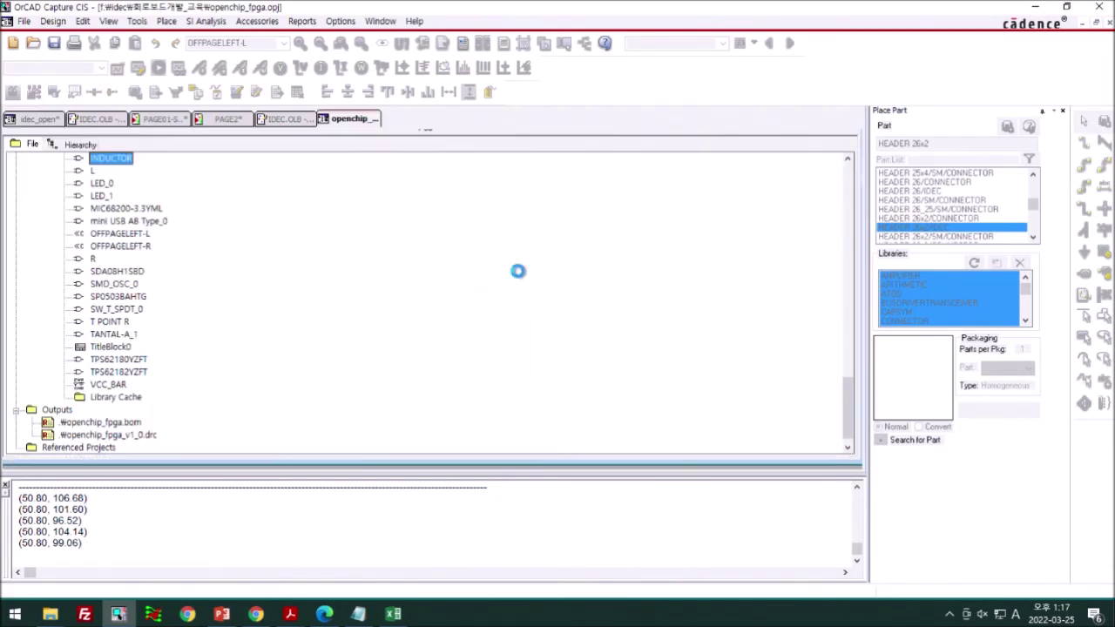
Close the idec_open project without saving any of its changed files
left_click(36, 119)
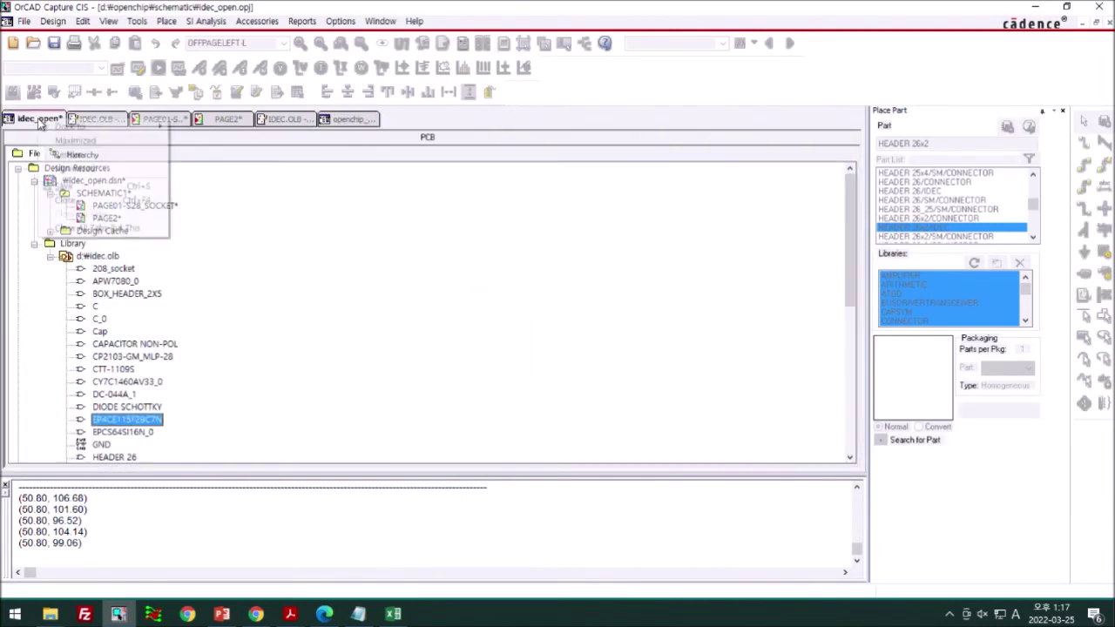
left_click(82, 199)
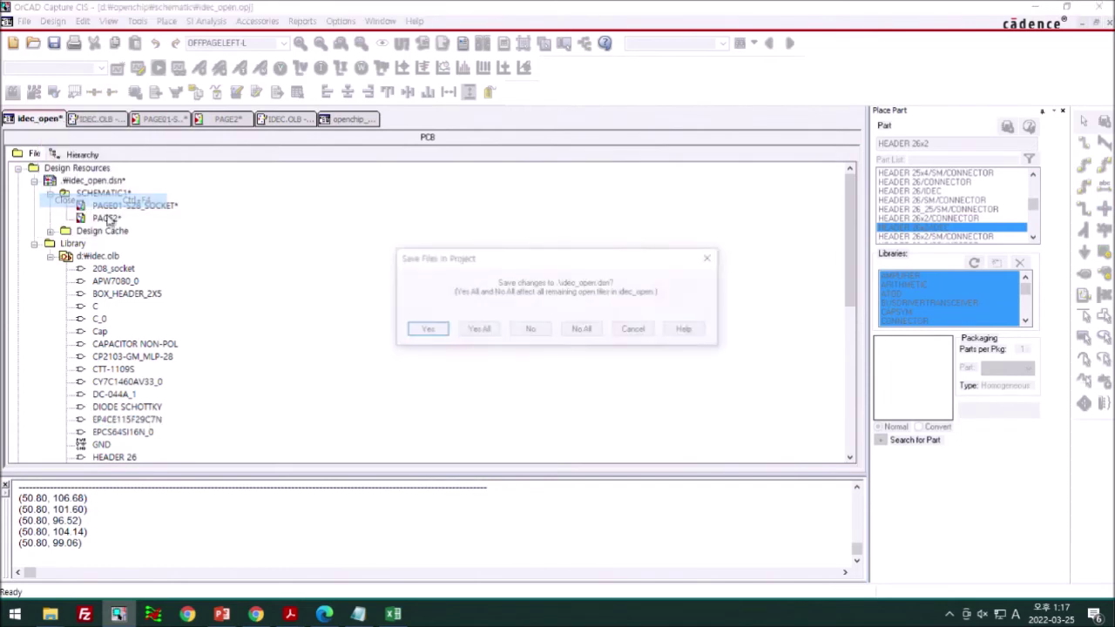
left_click(582, 331)
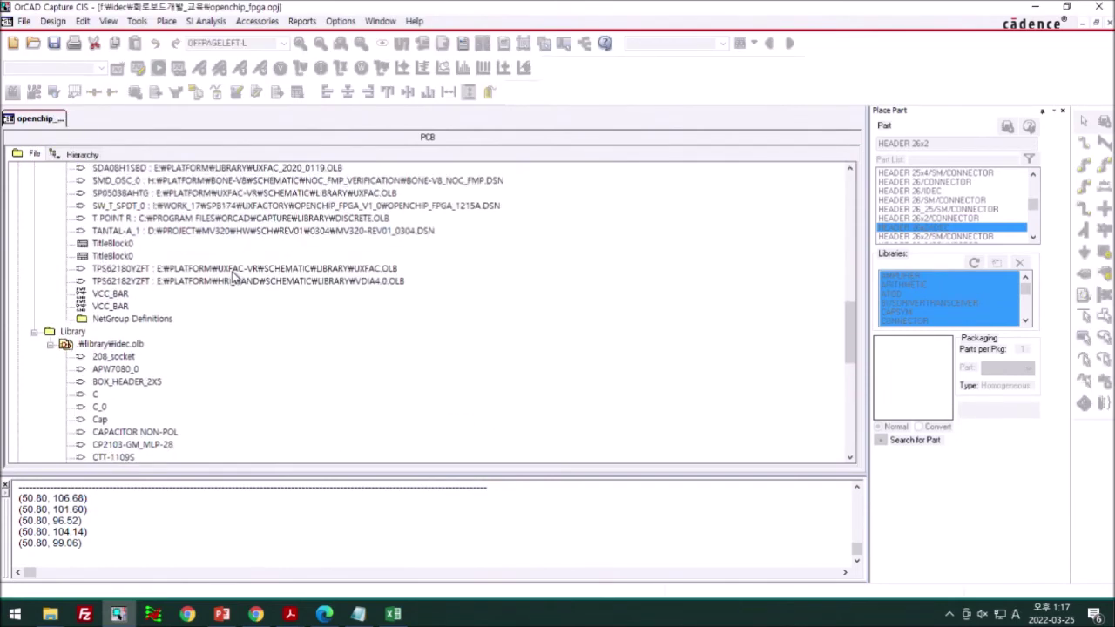
Open the PAGE01-Title schematic page of the openchip_fpga design
scroll(234, 275, "up", 15)
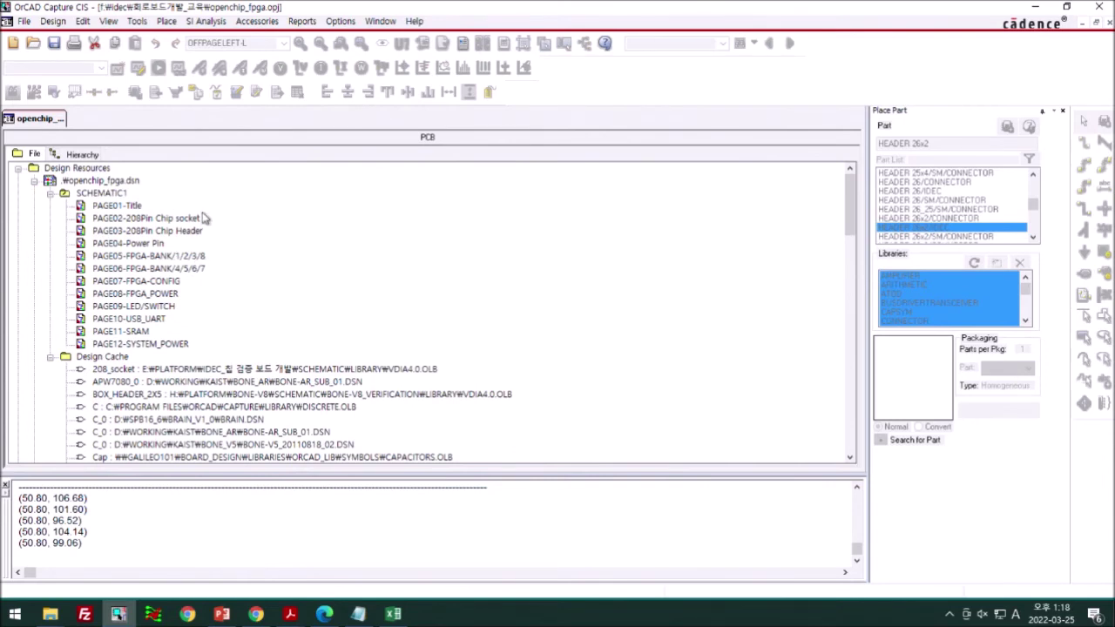
left_click(116, 207)
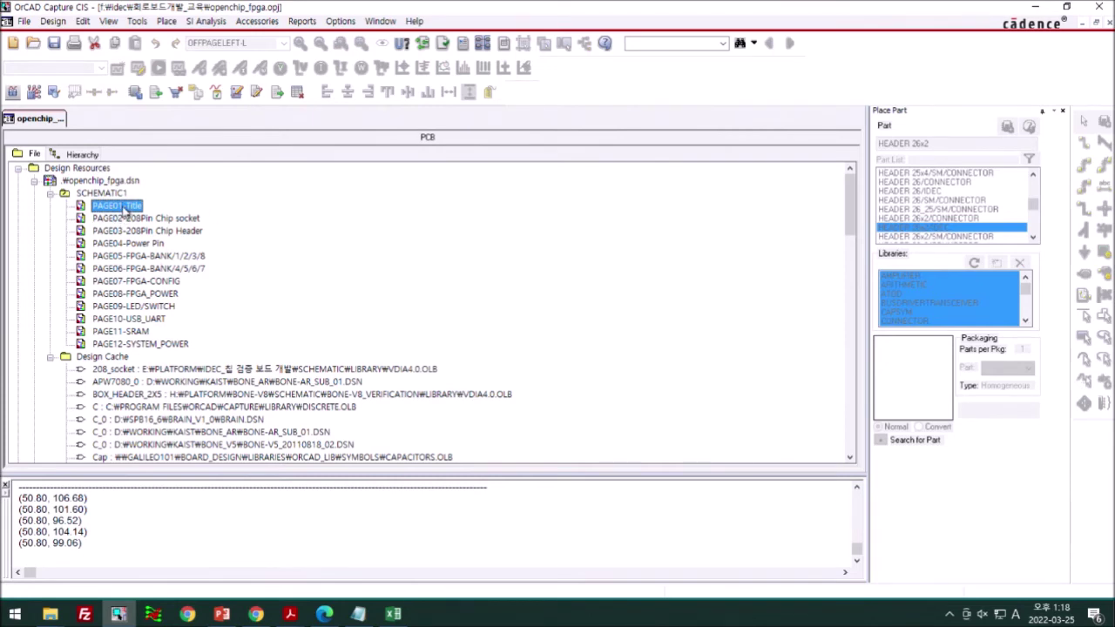
double_click(122, 209)
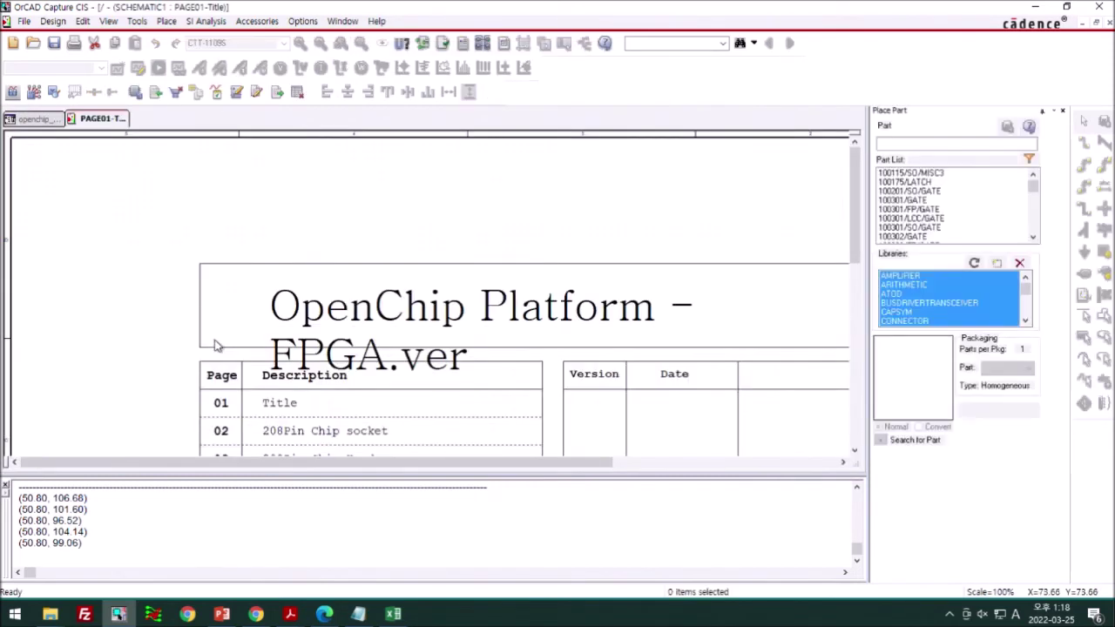
Widen the text frame of the "OpenChip Platform - FPGA.ver" heading so the title fits on one line inside its box
left_click(359, 211)
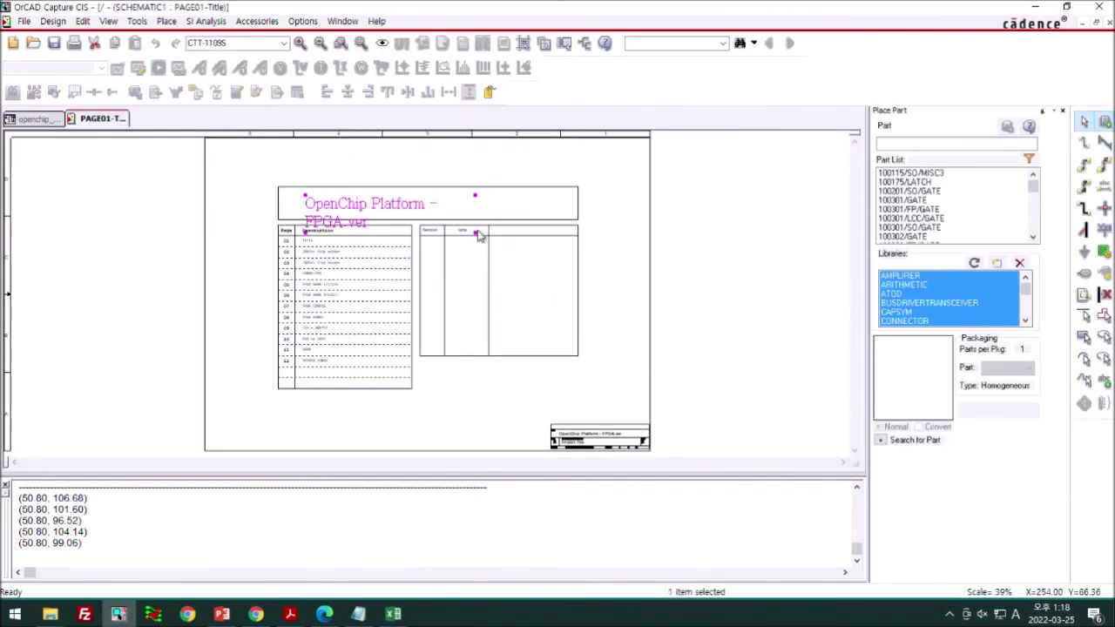
left_click_drag(476, 239, 562, 214)
left_click(619, 234)
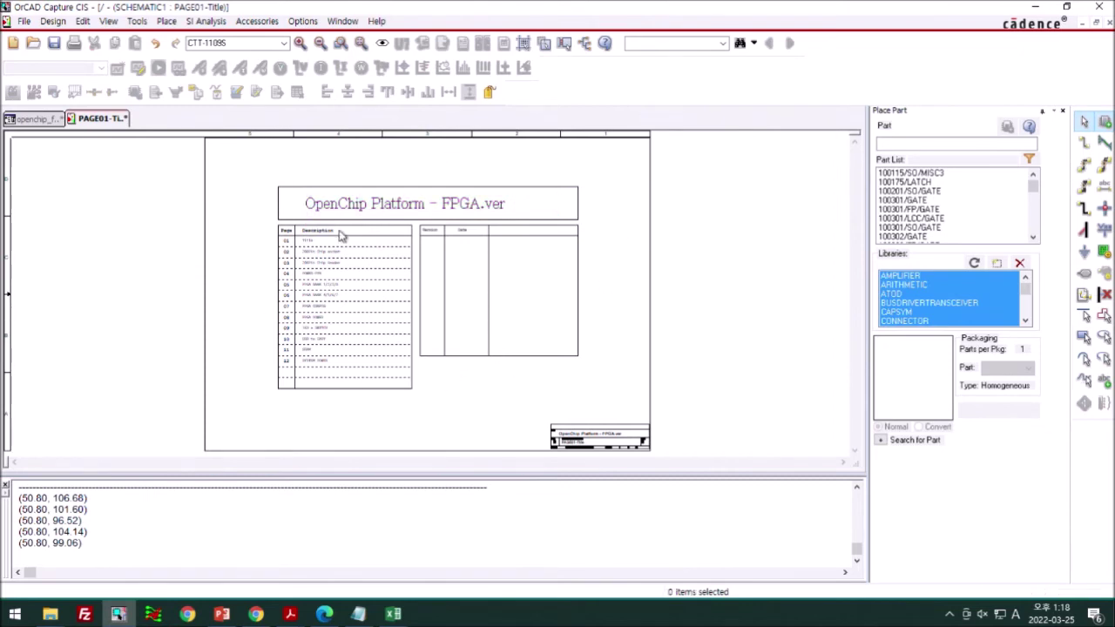
Read through the page list on the title page, picking out the entries from Title to FPGA BANK 4/5/6/7
key("i")
scroll(202, 321, "down", 2)
scroll(202, 321, "down", 3)
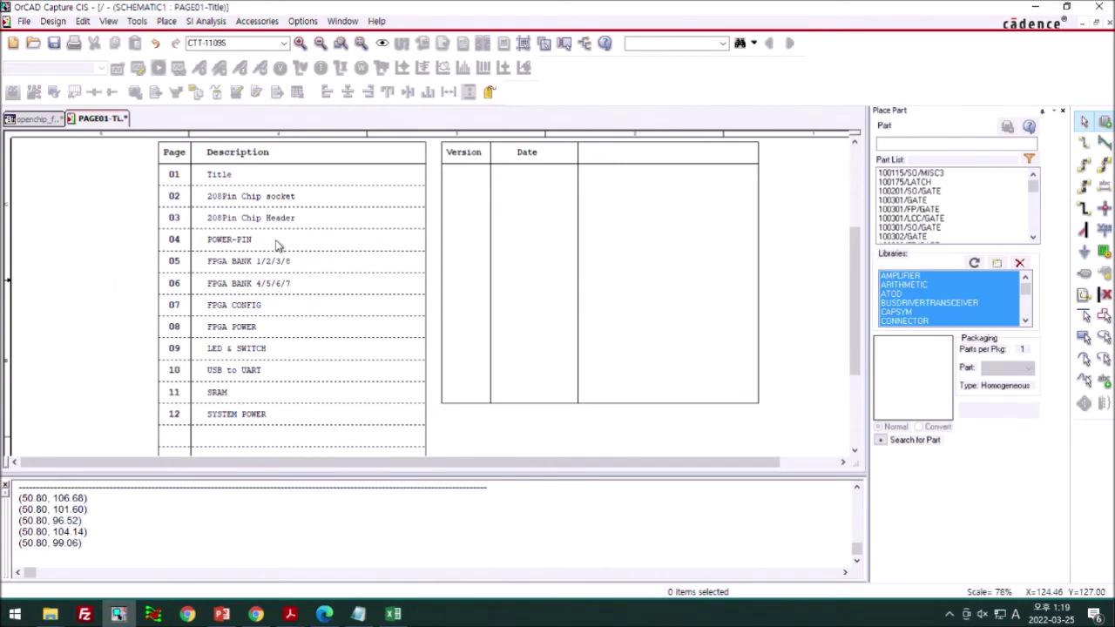
left_click(254, 198)
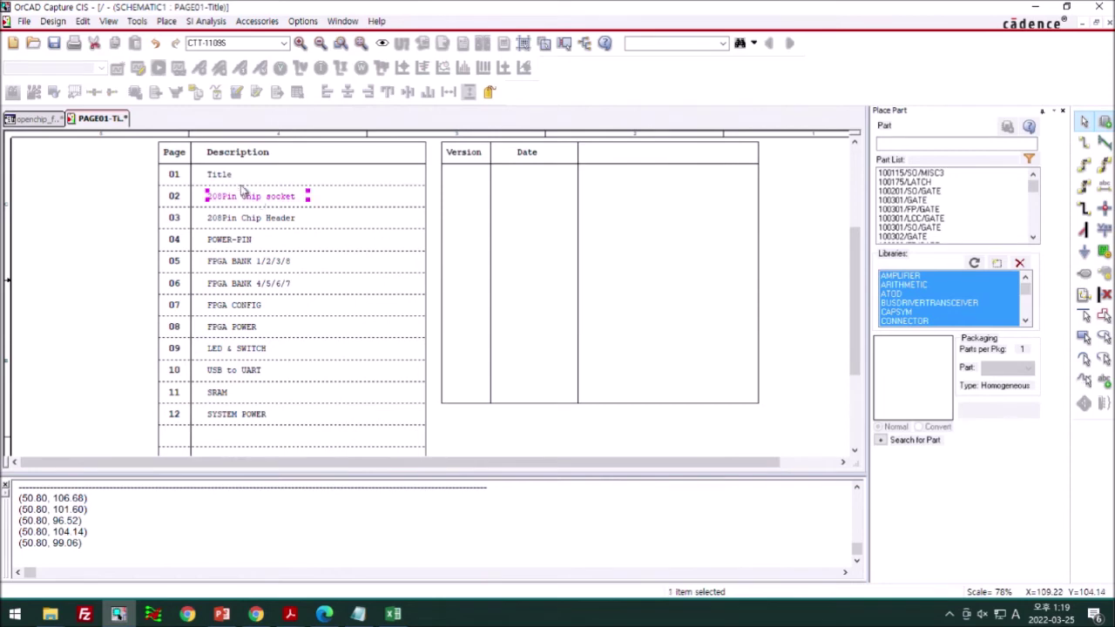
left_click(223, 177)
left_click(237, 201)
left_click(233, 222)
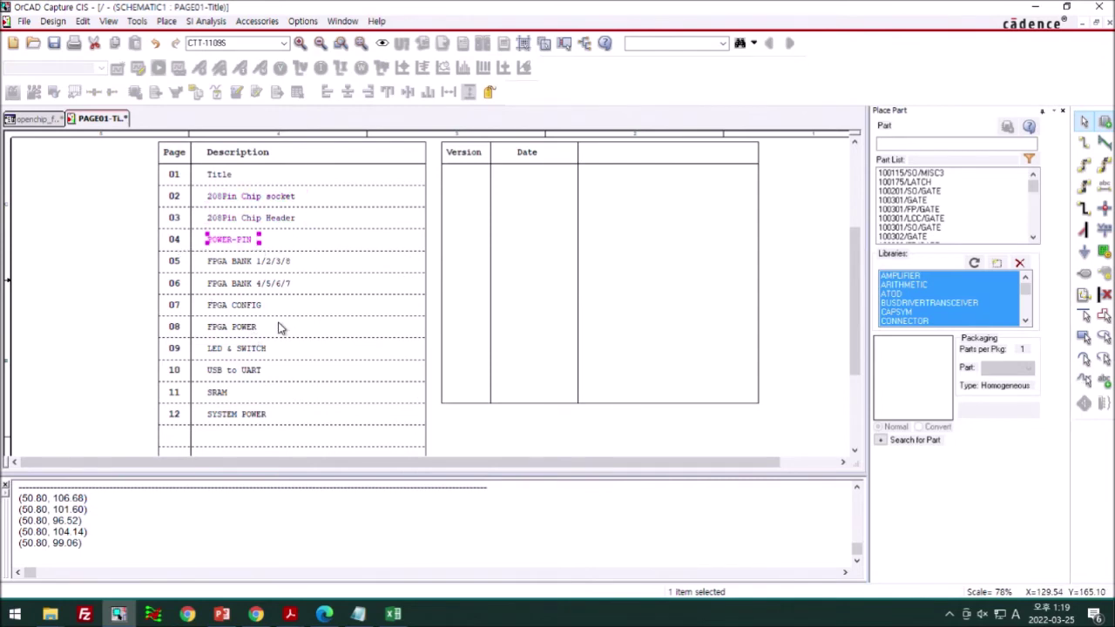
left_click(175, 265)
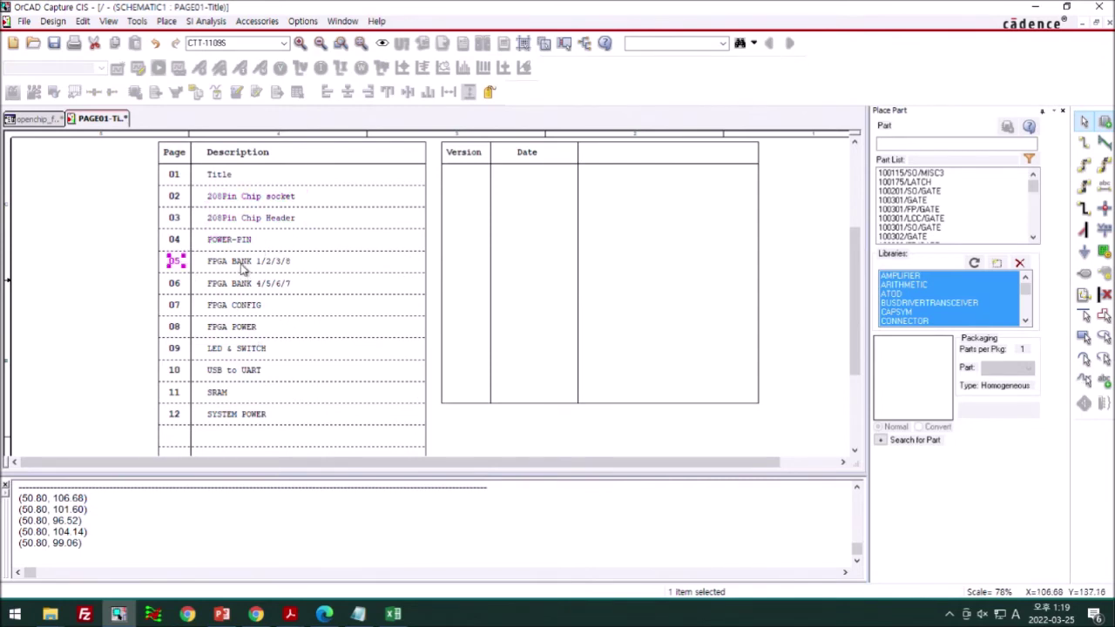
left_click(242, 265)
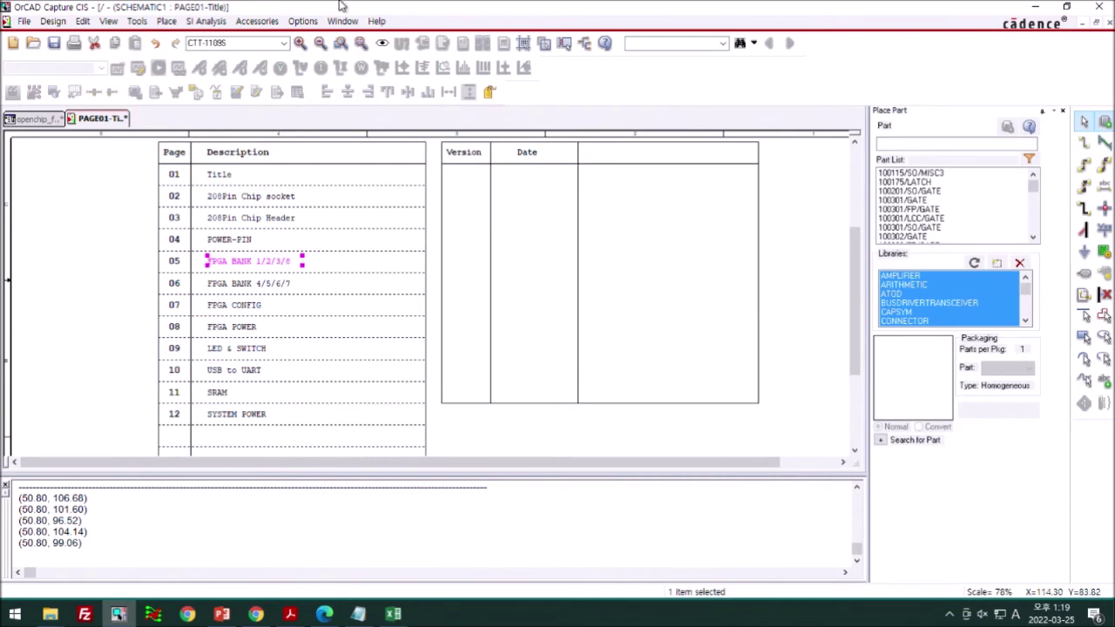
left_click(232, 286)
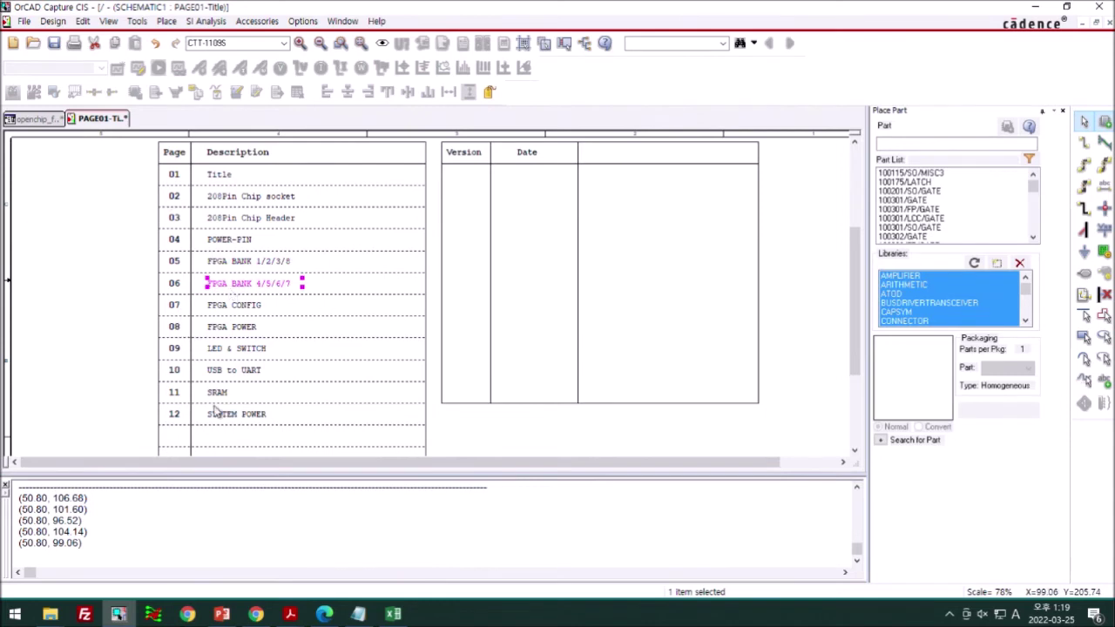
Examine the blank revision table with its Version and Date columns on the title page
key("o")
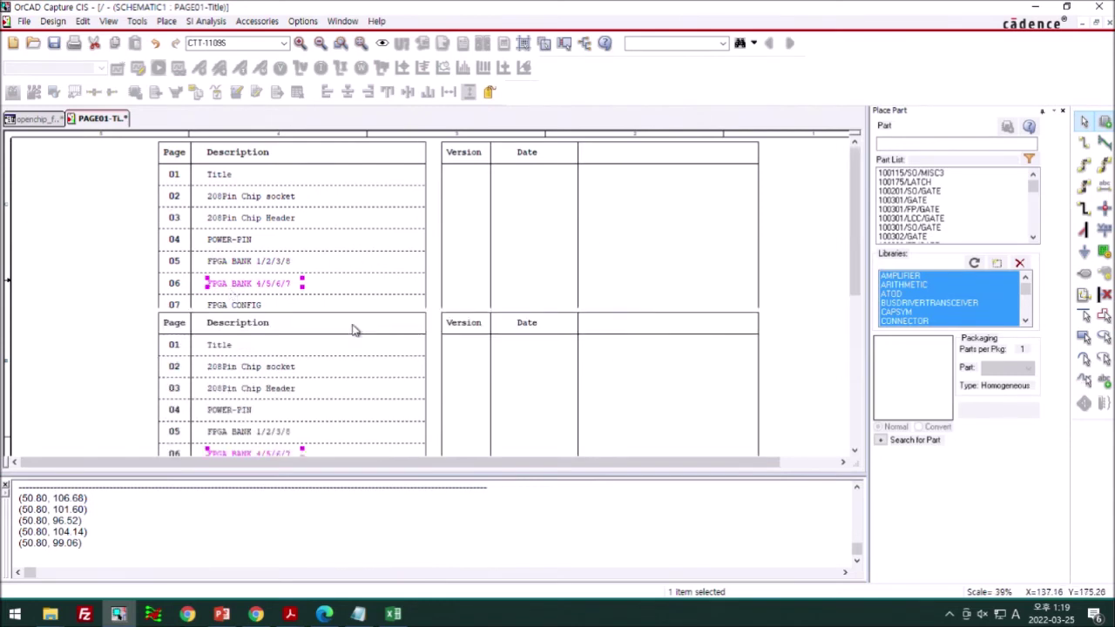
left_click(520, 395)
key("i")
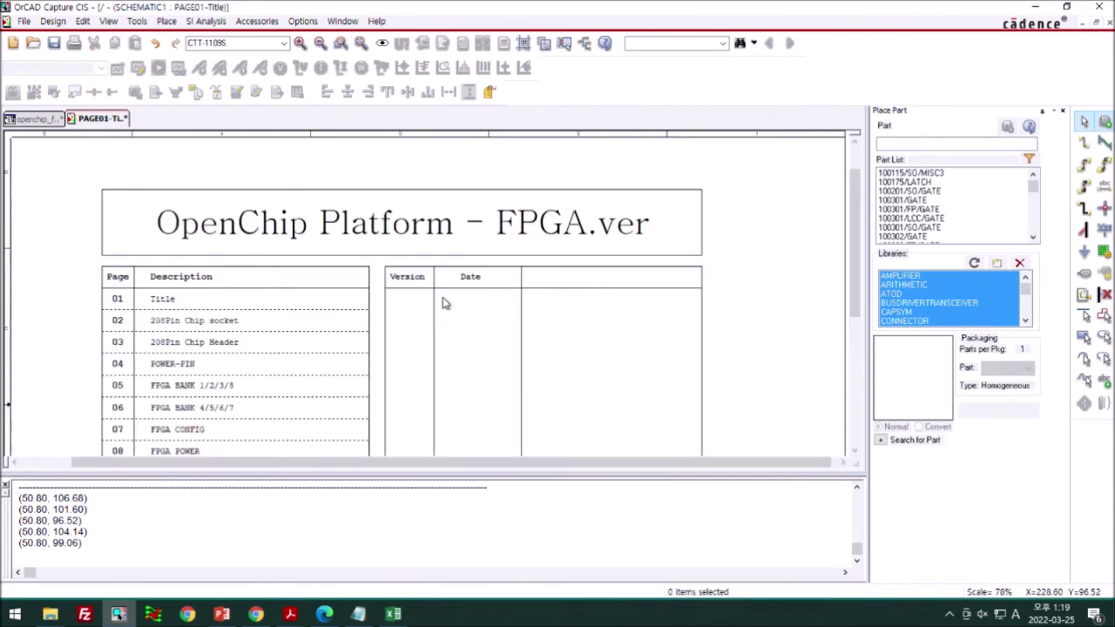
key("i")
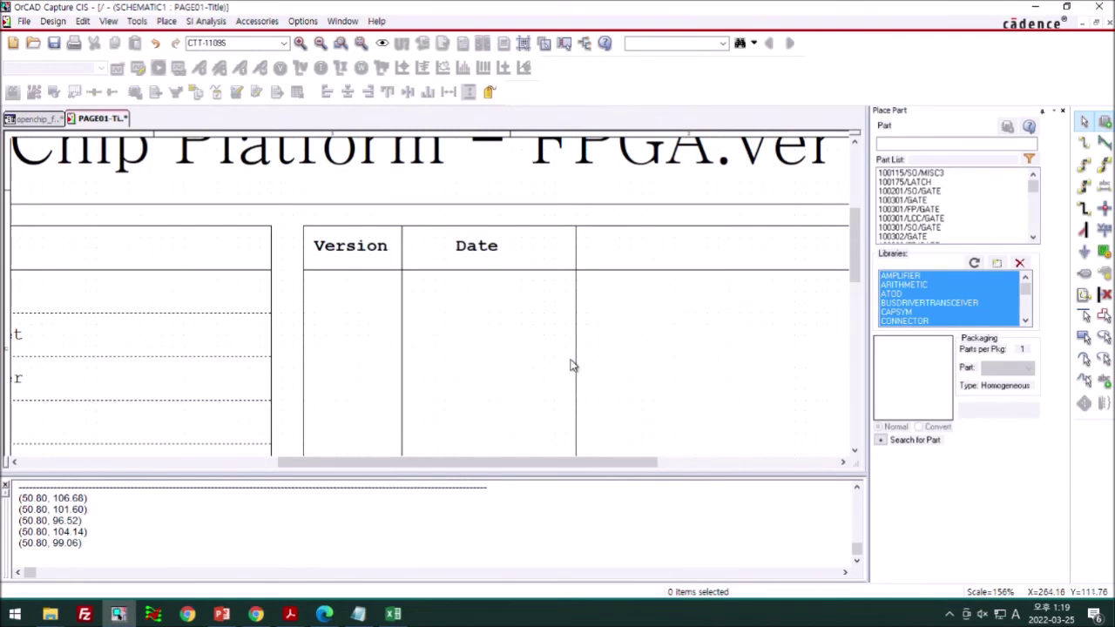
Inspect the title block of PAGE01, checking its title, document number, date and sheet number fields
scroll(571, 366, "down", 3, "ctrl")
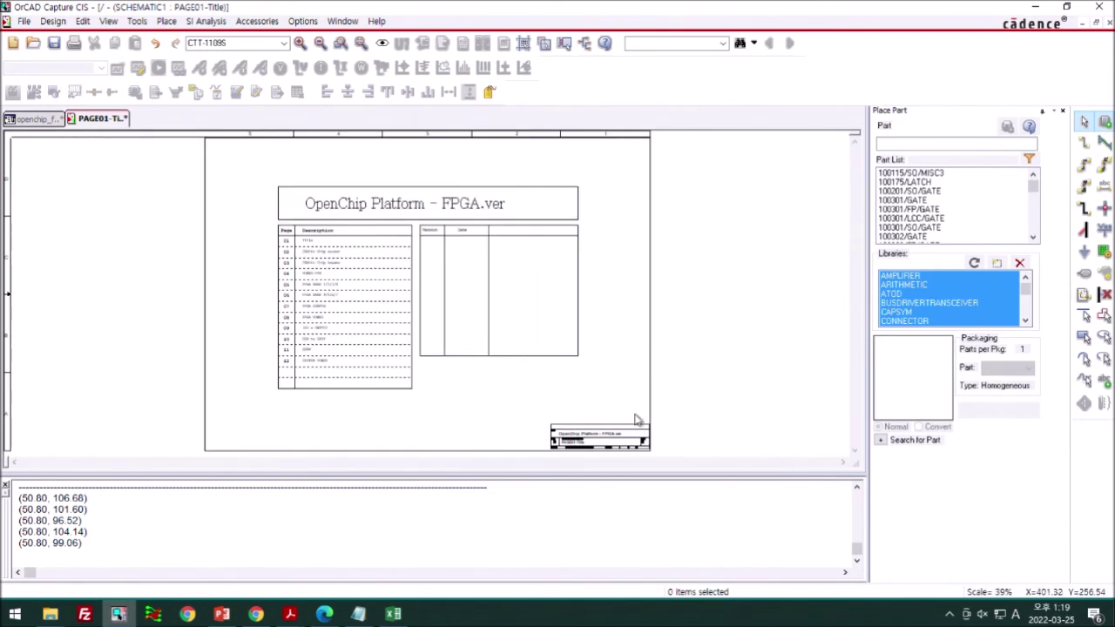
scroll(634, 416, "up", 2, "ctrl")
scroll(578, 366, "down", 1, "ctrl")
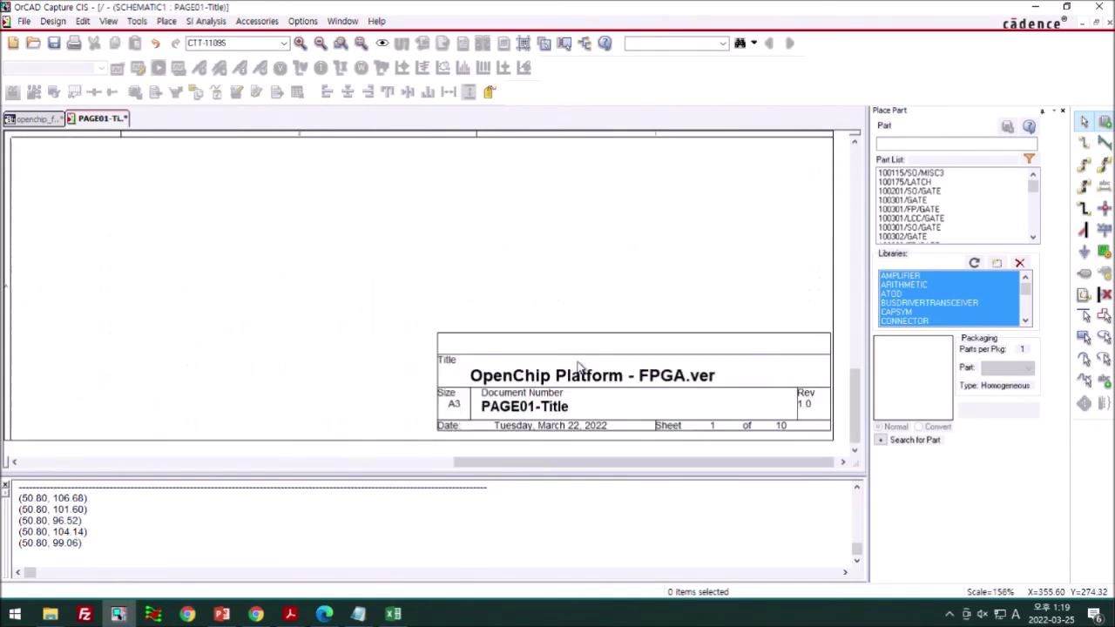
scroll(601, 416, "down", 1)
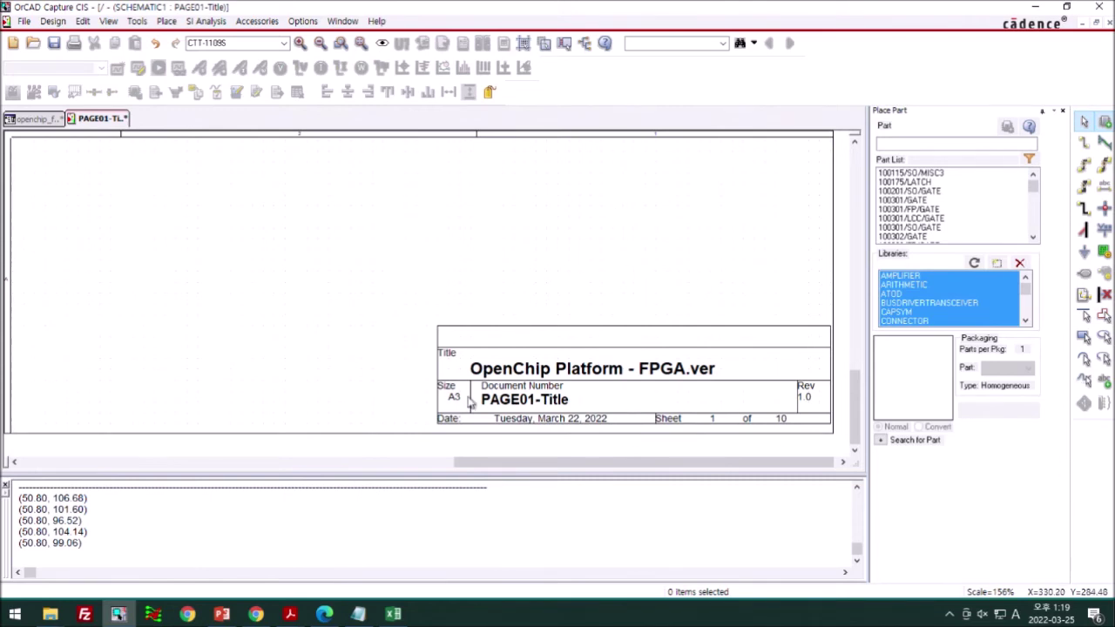
left_click(585, 374)
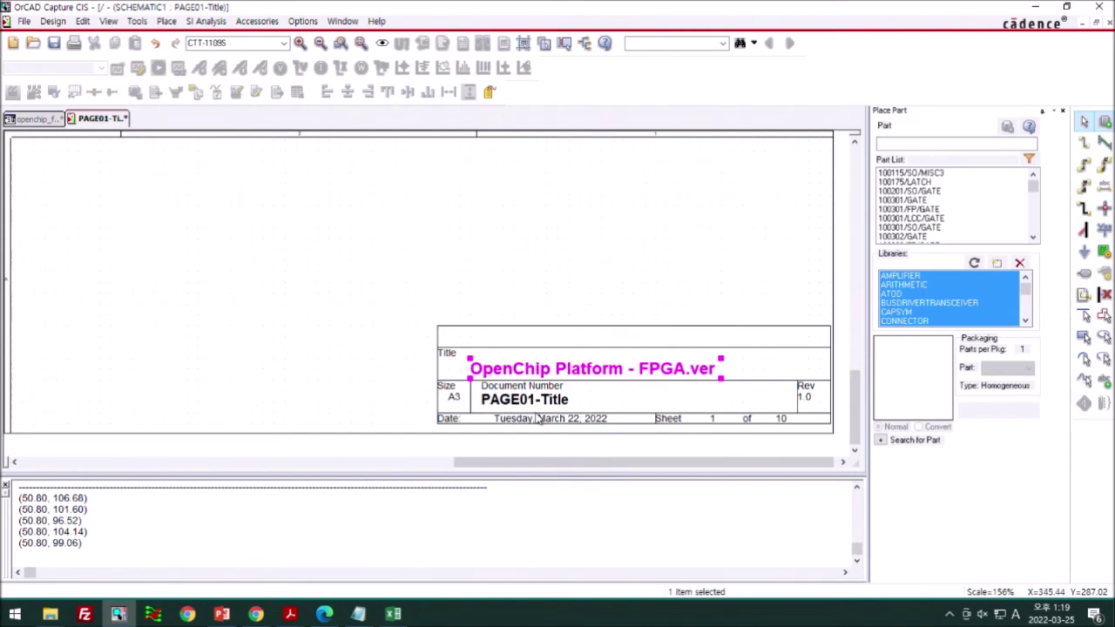
left_click(535, 414)
left_click(791, 431)
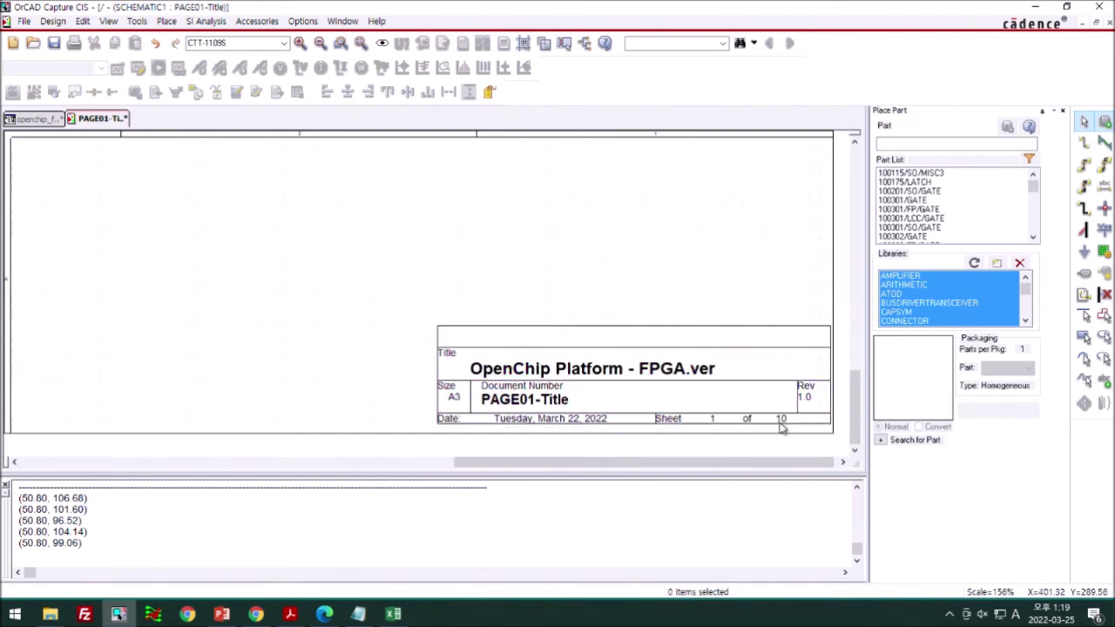
left_click(713, 422)
left_click(749, 276)
key("Home")
Open the PAGE02-208Pin Chip socket page and examine the CHIP-PIN off-page connectors around the 208 LQFP socket
left_click(44, 120)
left_click(109, 218)
double_click(109, 218)
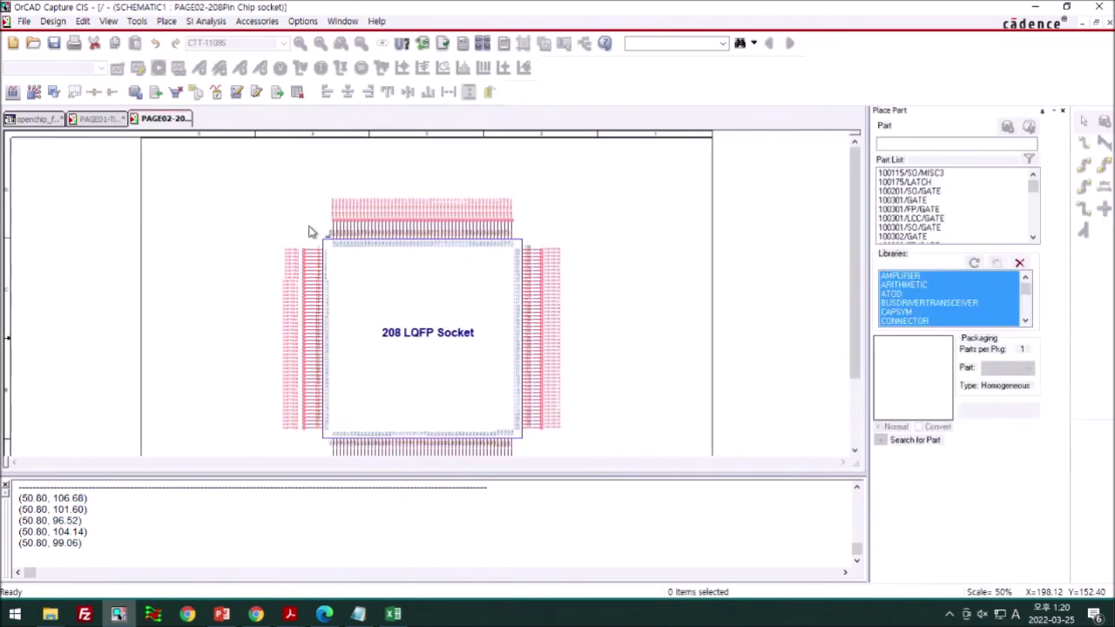
scroll(285, 253, "up", 2, "ctrl")
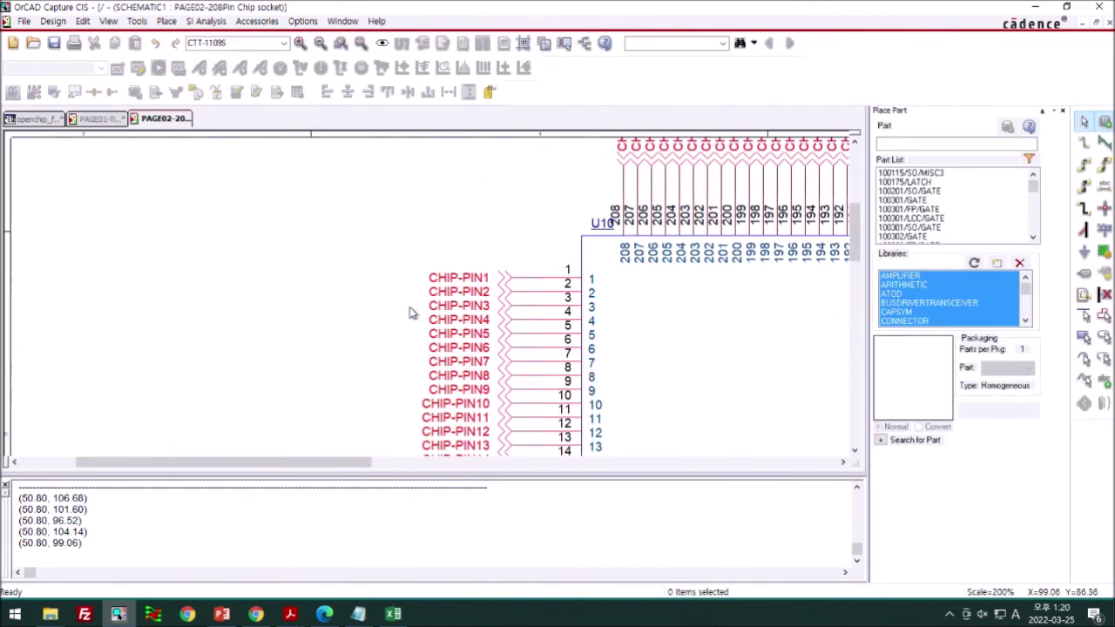
left_click(504, 284)
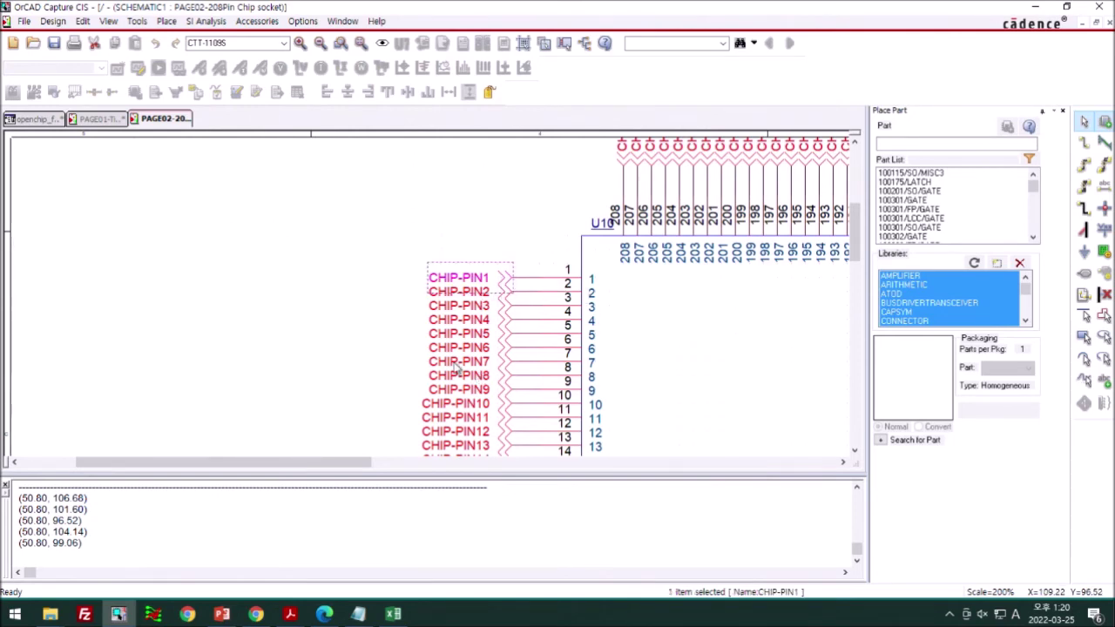
scroll(592, 253, "up", 5)
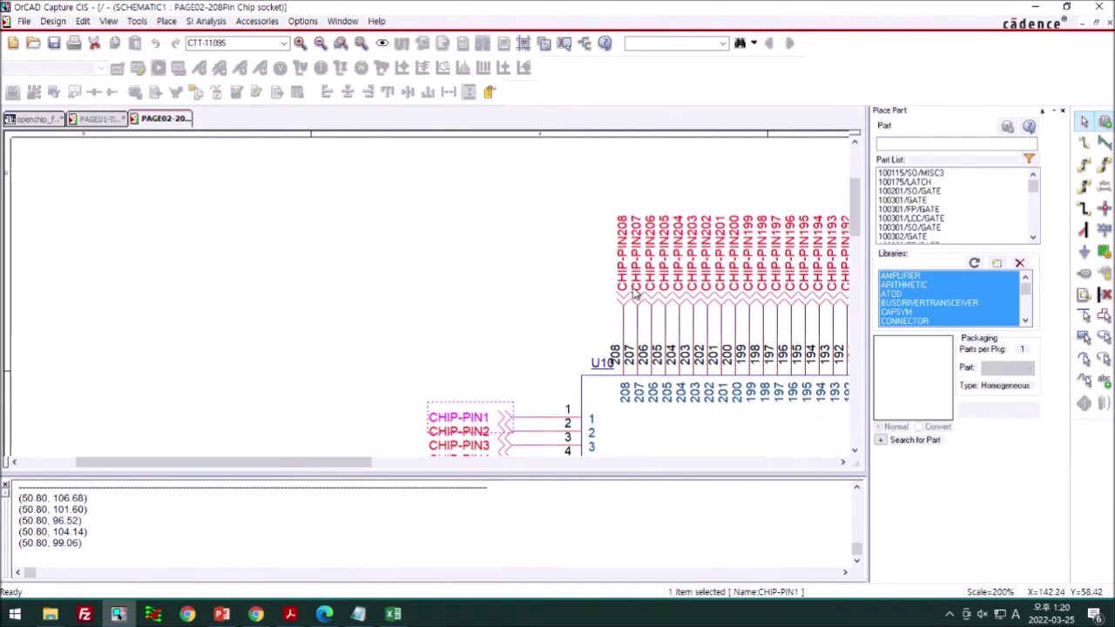
left_click(374, 238)
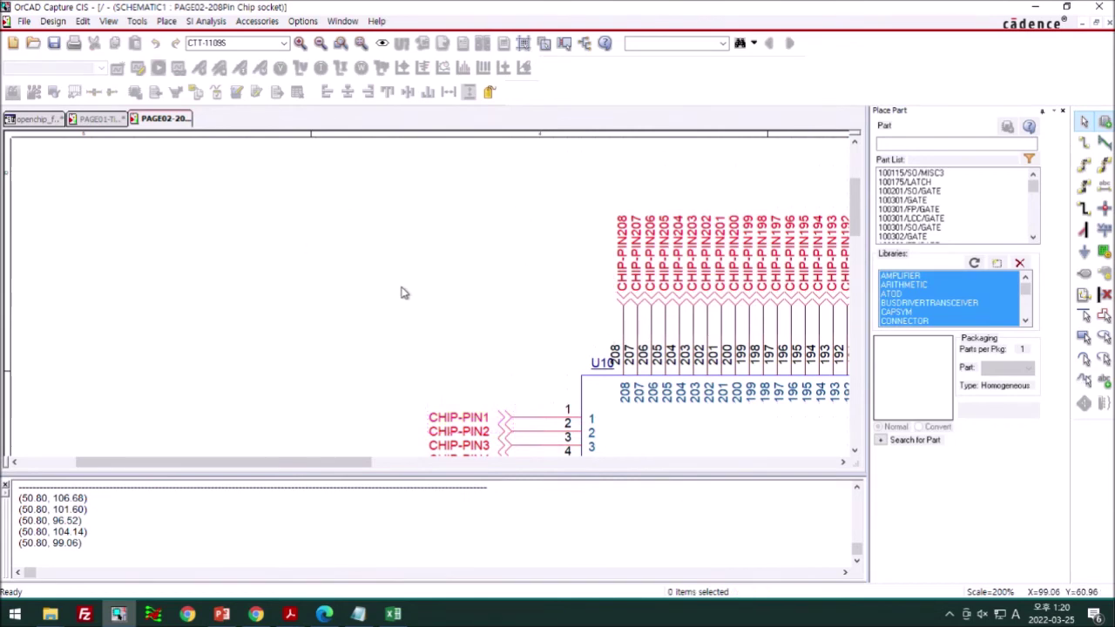
Open the PAGE03-208Pin Chip Header page and examine the CHIP-PIN1 net and the FPGA-PIN connectors on header J8
left_click(35, 119)
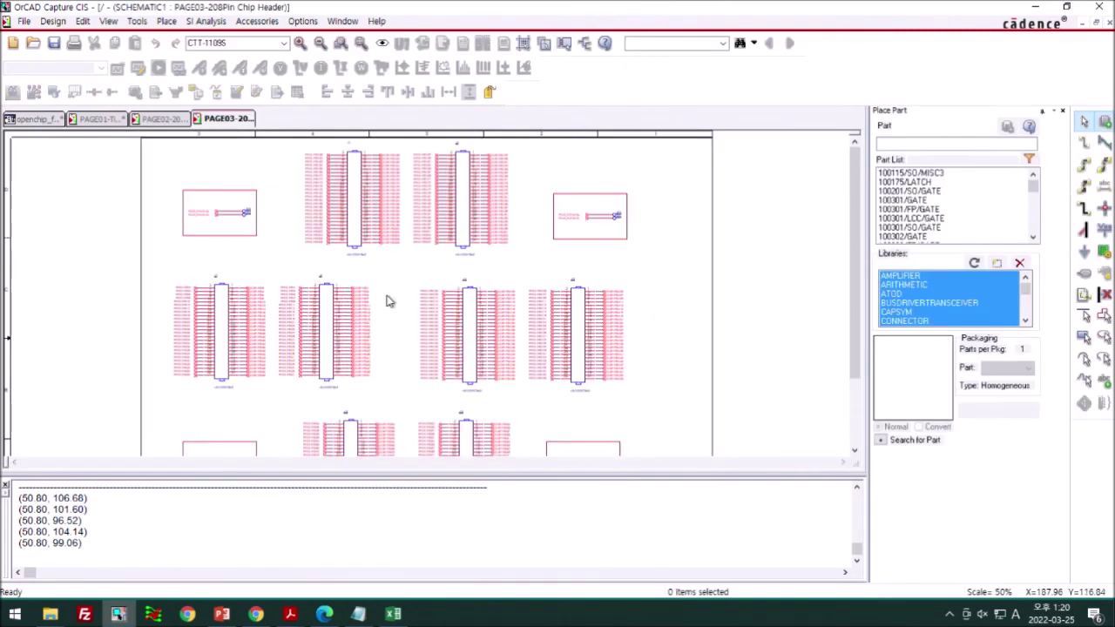
scroll(355, 309, "up", 1, "ctrl")
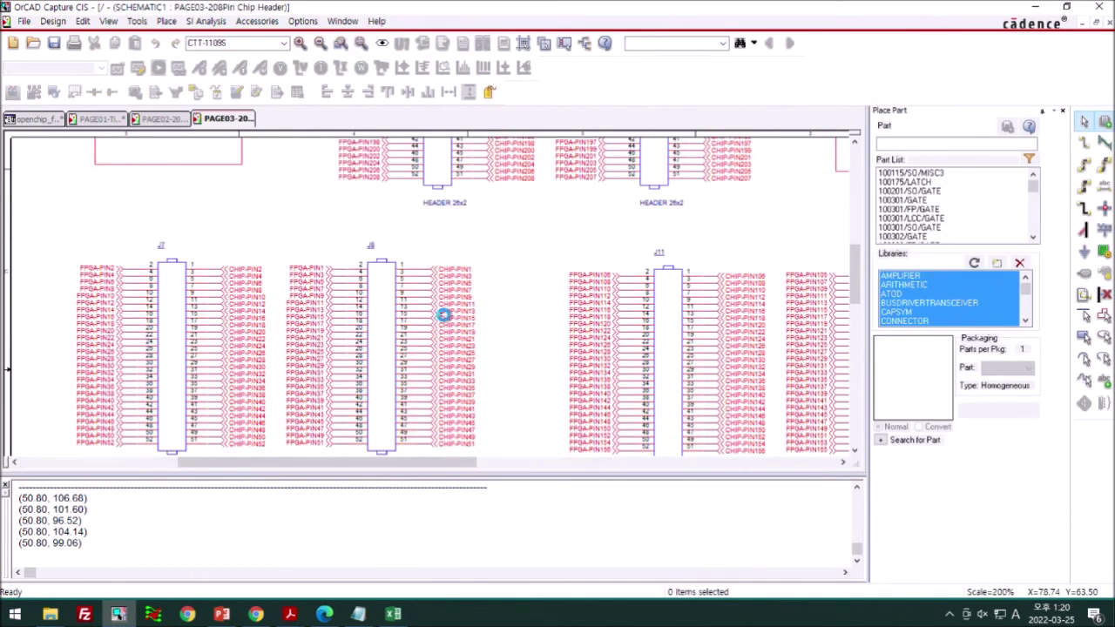
scroll(442, 314, "up", 1, "ctrl")
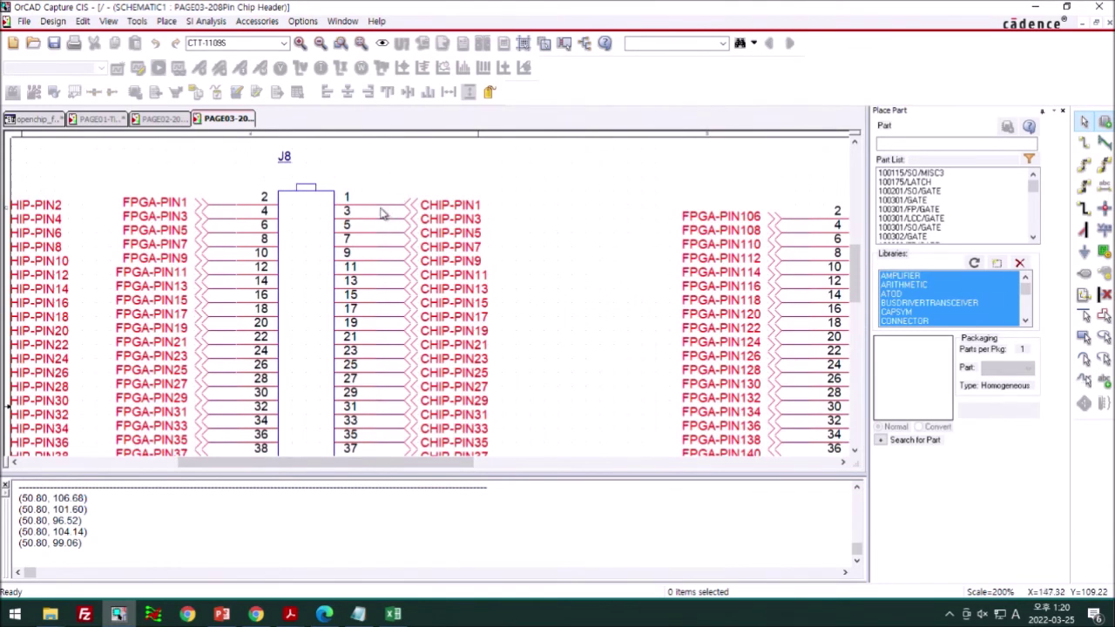
left_click(375, 207)
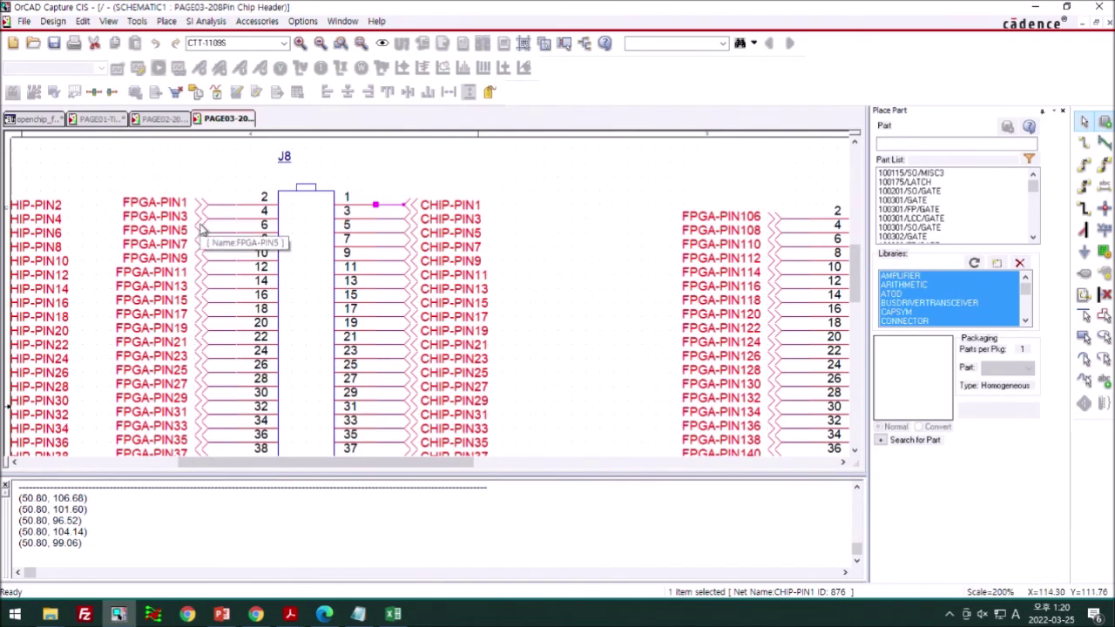
left_click(479, 193)
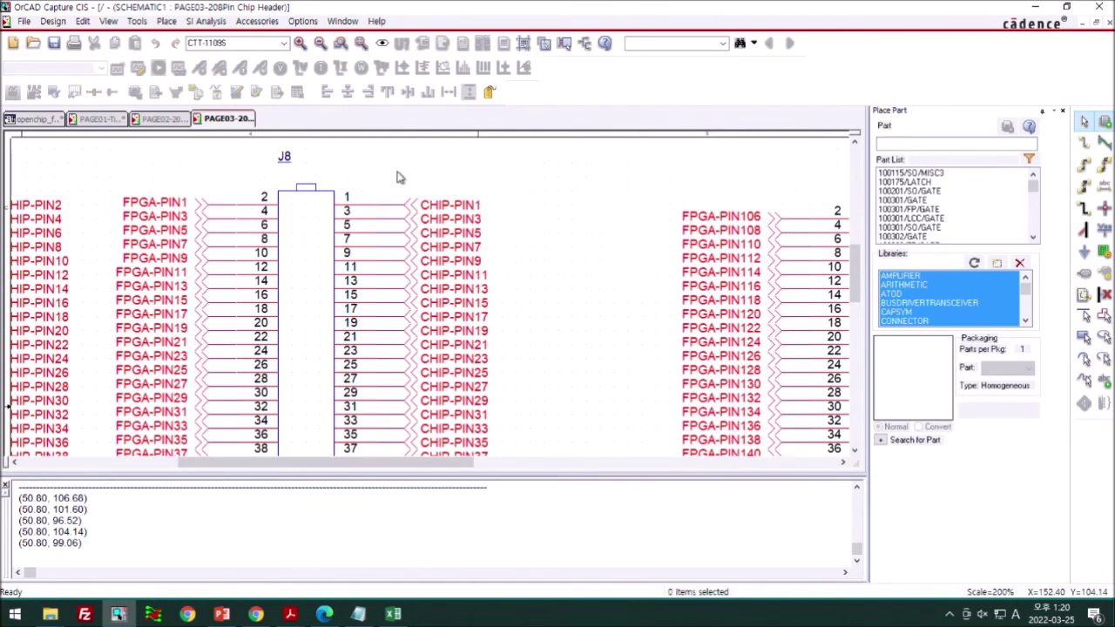
Select all CHIP-PIN connections of header J8 and compare its pin names with those on header J7
scroll(396, 177, "down", 1, "ctrl")
left_click_drag(424, 224, 510, 441)
left_click(398, 227)
left_click_drag(408, 223, 489, 446)
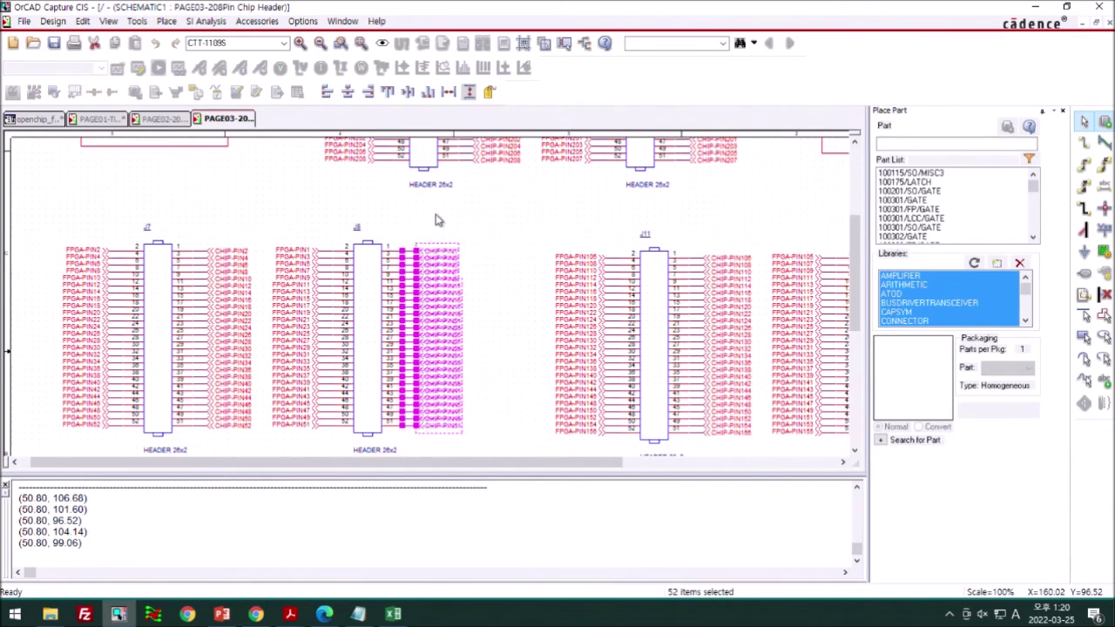
left_click(445, 254)
left_click(233, 253)
left_click(442, 257)
left_click(225, 266)
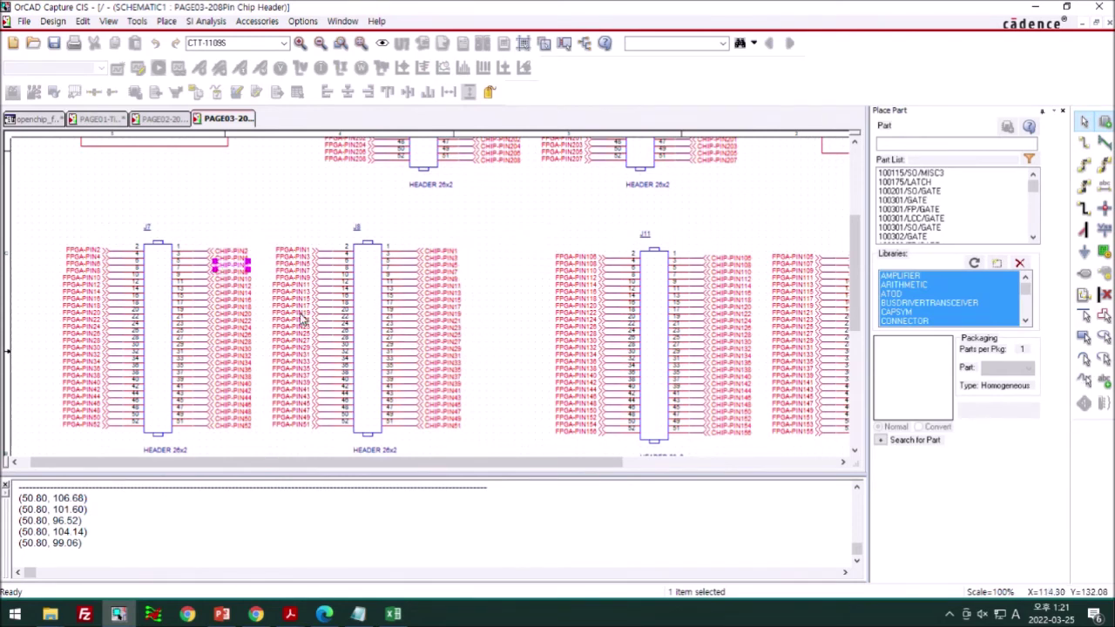
scroll(378, 373, "down", 1, "ctrl")
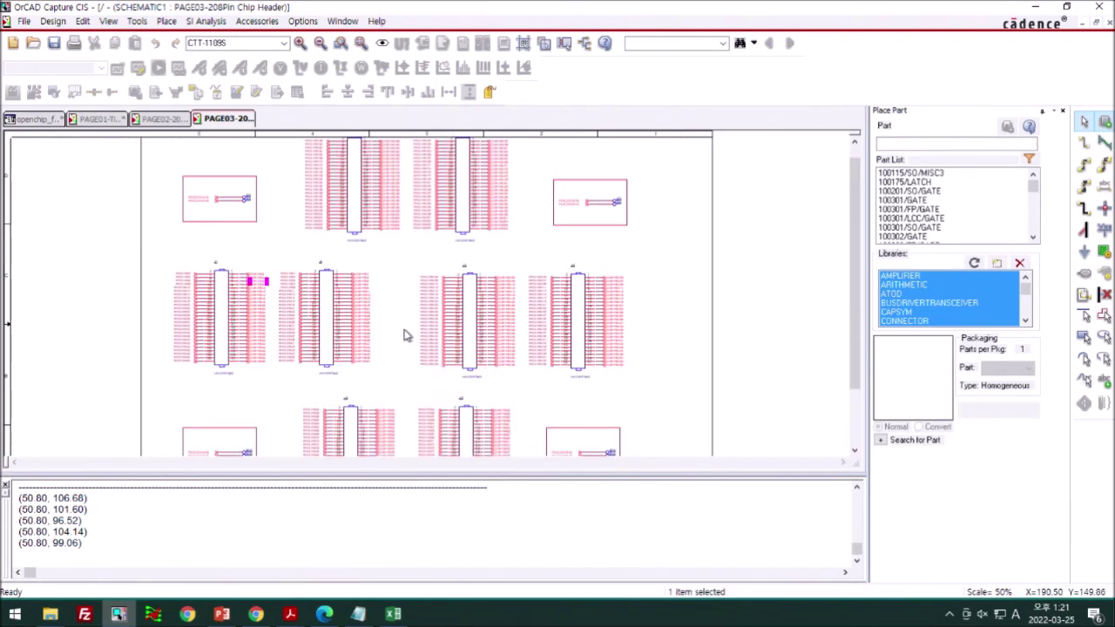
Inspect header J8 and its FPGA-PIN1 connector, comparing its FPGA side with the chip side of header J7
left_click(330, 305)
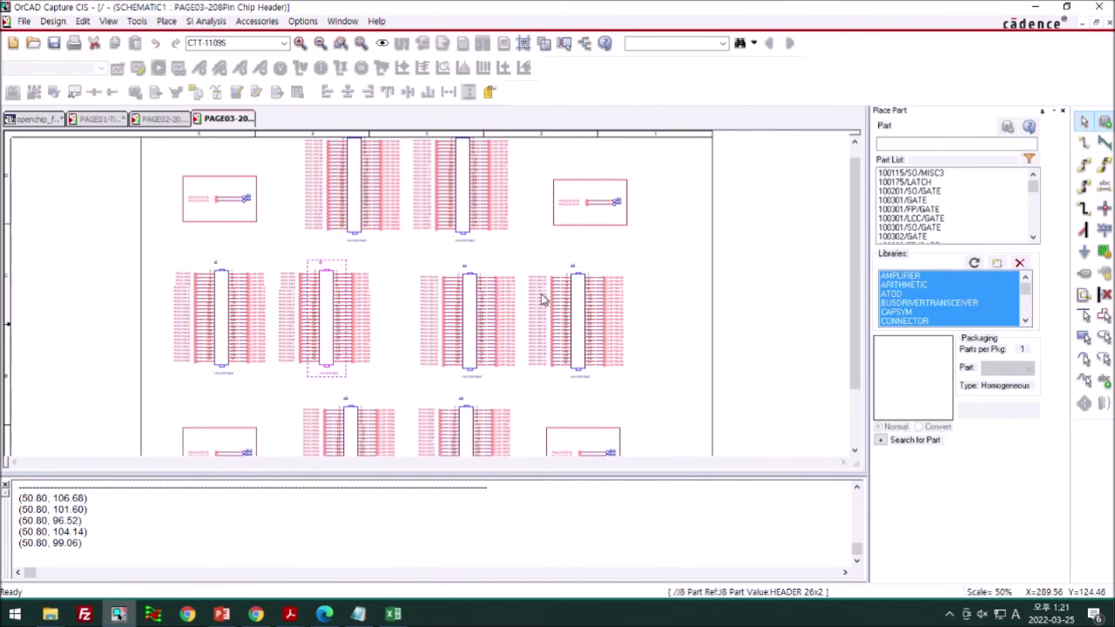
scroll(309, 281, "up", 1, "ctrl")
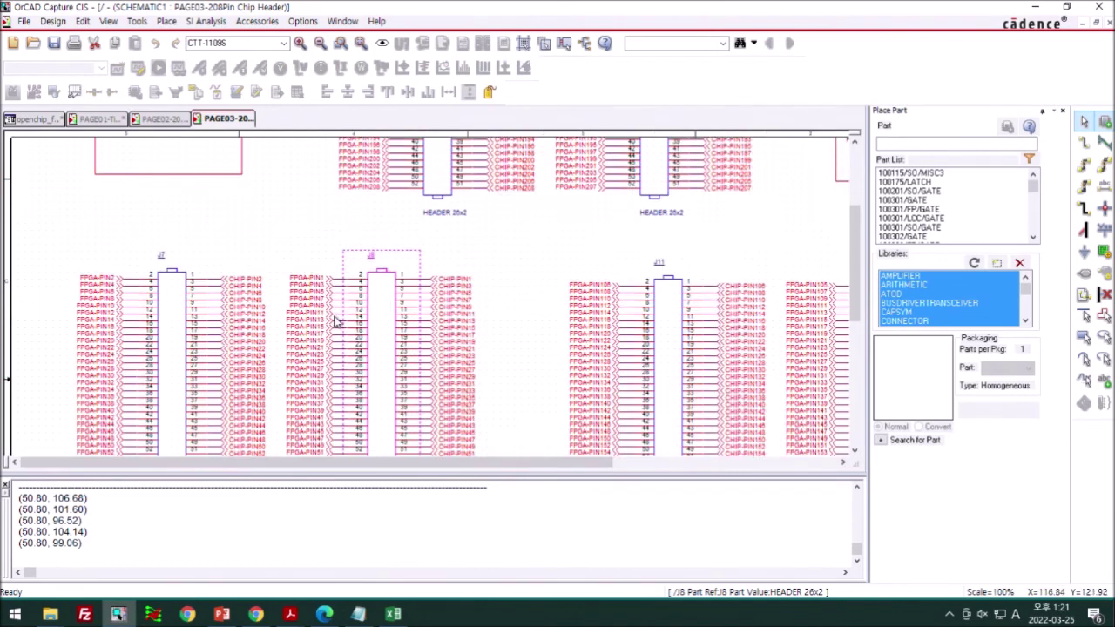
left_click(297, 229)
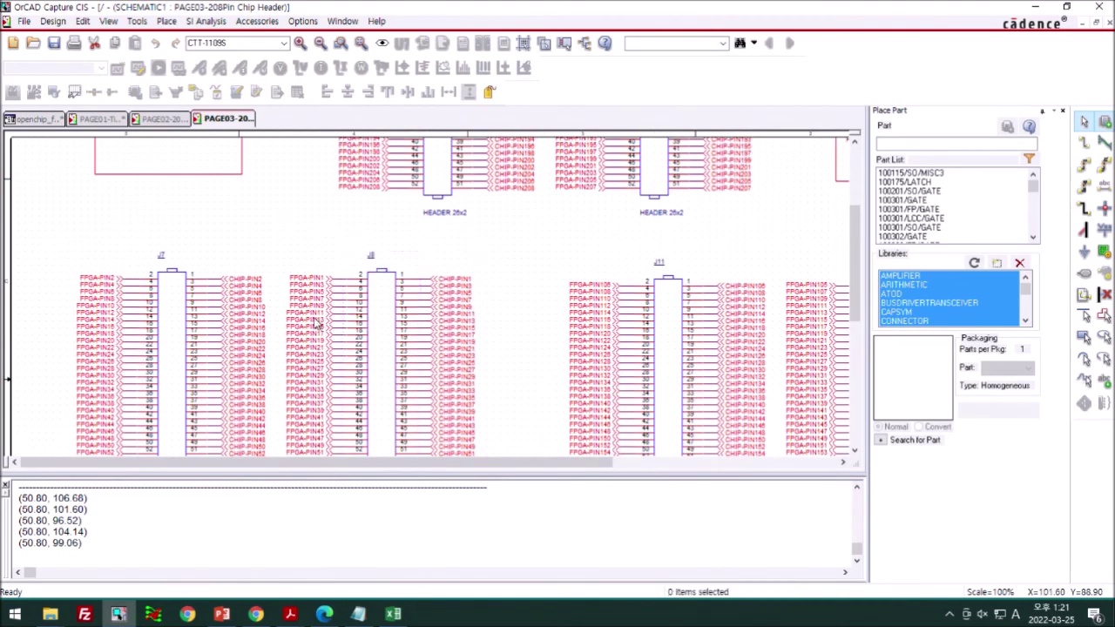
scroll(313, 326, "up", 1, "ctrl")
left_click(436, 213)
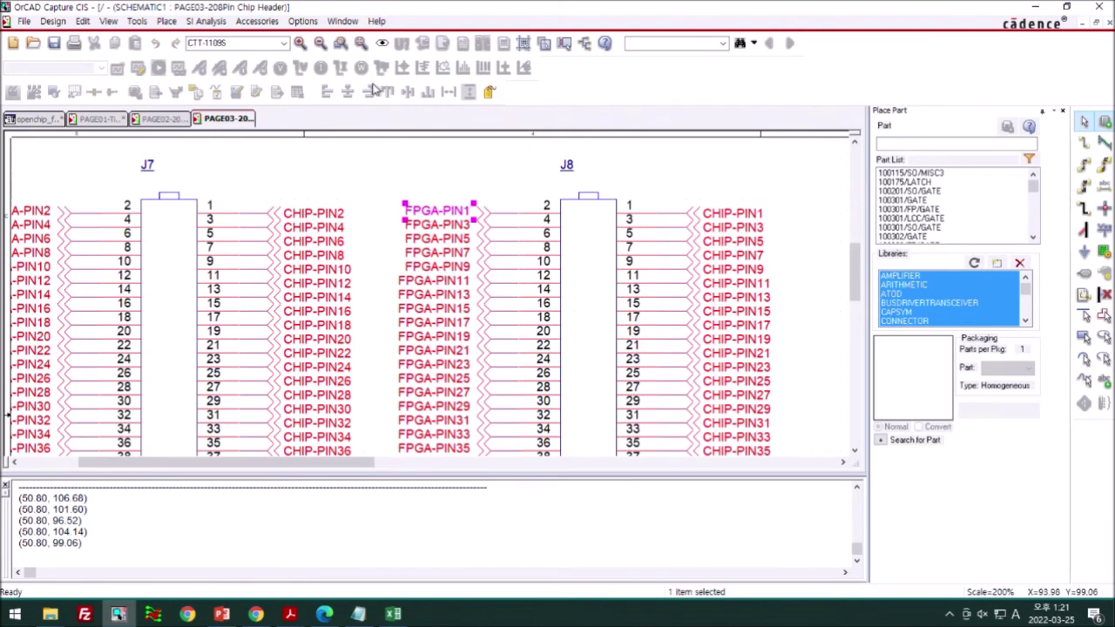
left_click(255, 205)
scroll(183, 158, "down", 2, "ctrl")
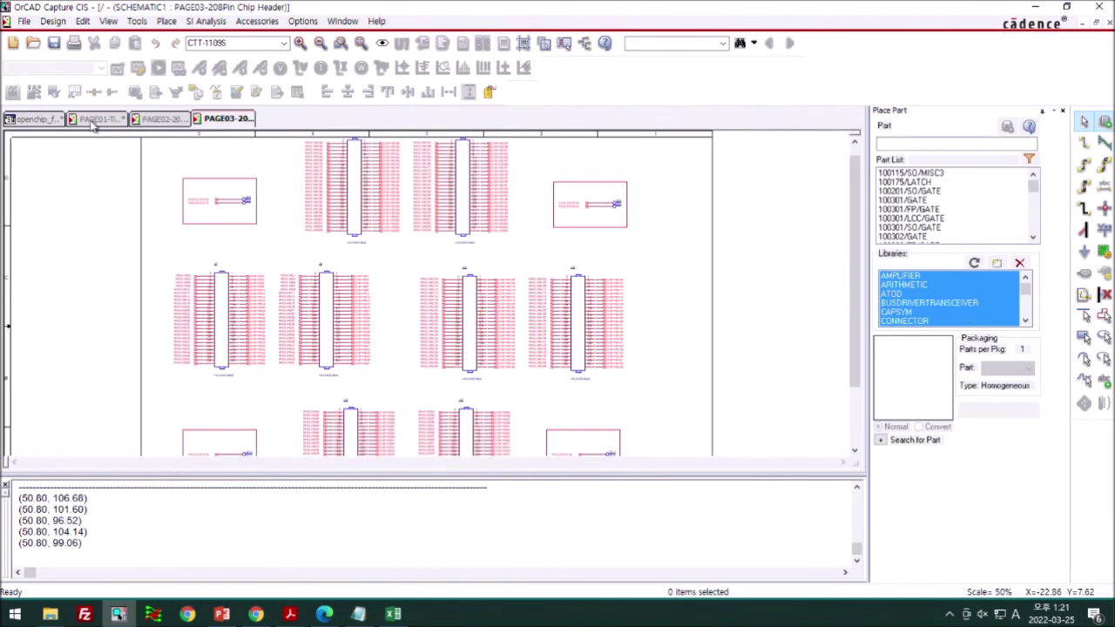
Open the PAGE05-FPGA-BANK/1/2/3/8 page to view its four bank symbols, and return to the project's page list
left_click(54, 119)
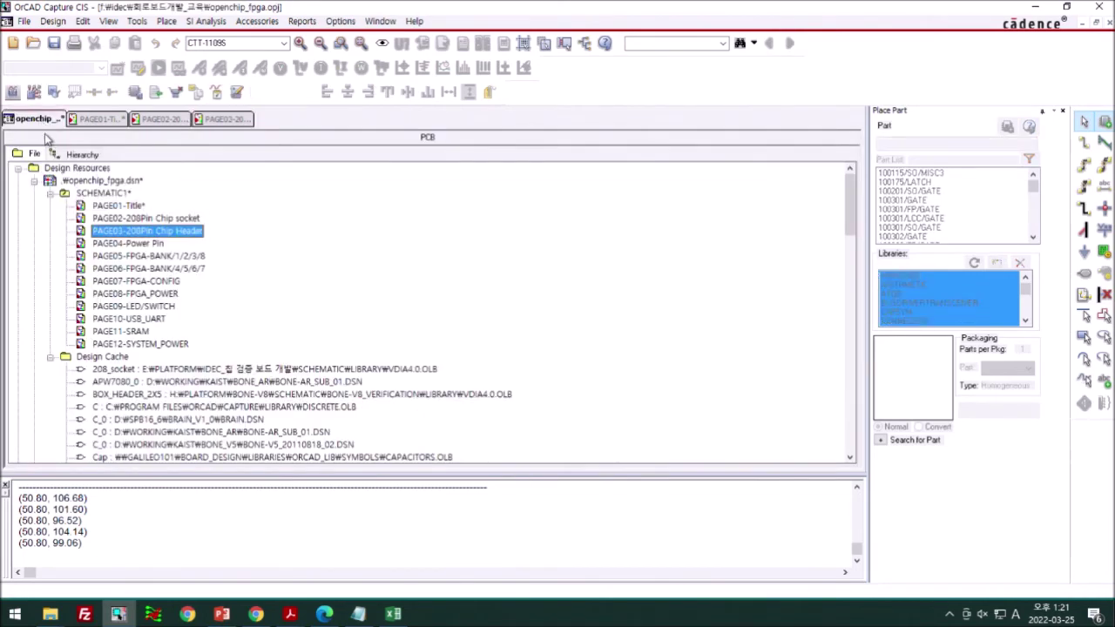
double_click(118, 256)
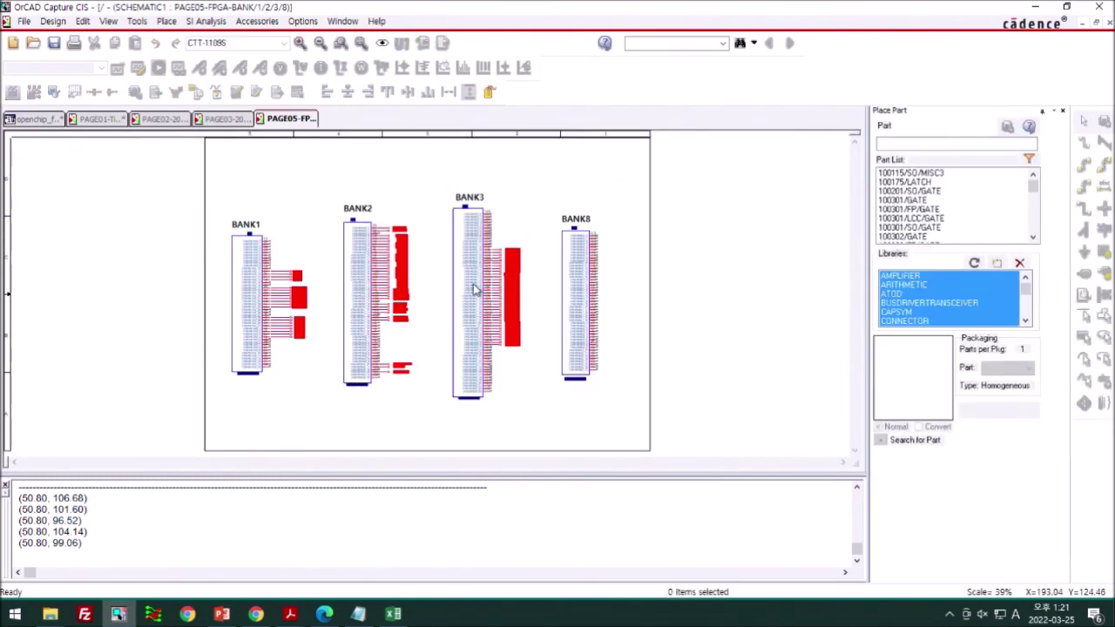
left_click(35, 118)
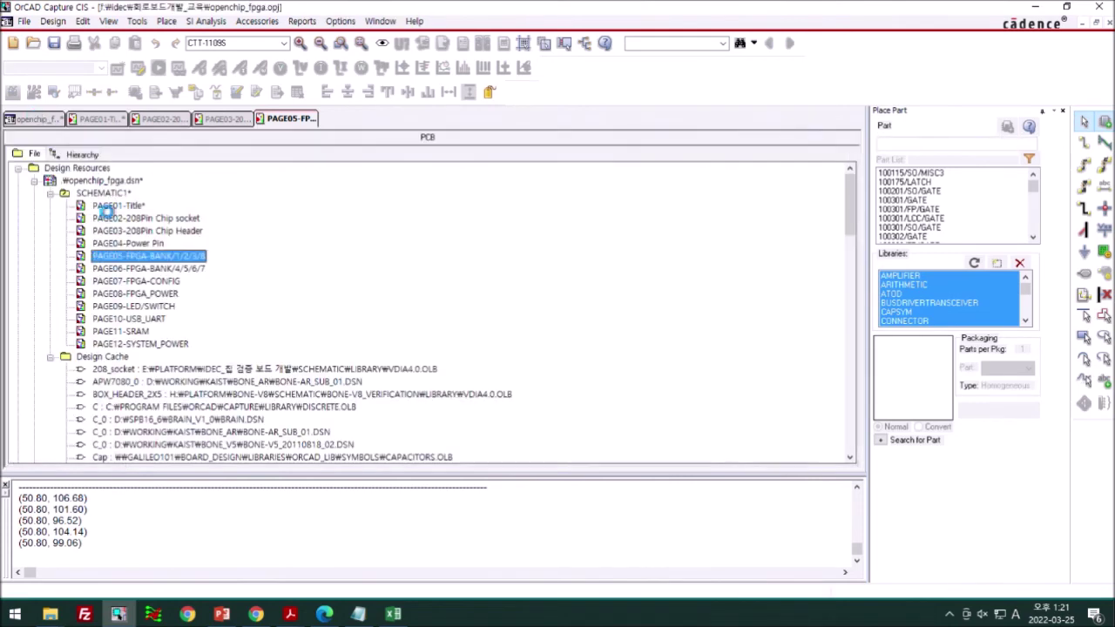
Open the PAGE06-FPGA-BANK/4/5/6/7 page and locate the FPGA-PIN1 connector on the BANK5 symbol
double_click(148, 268)
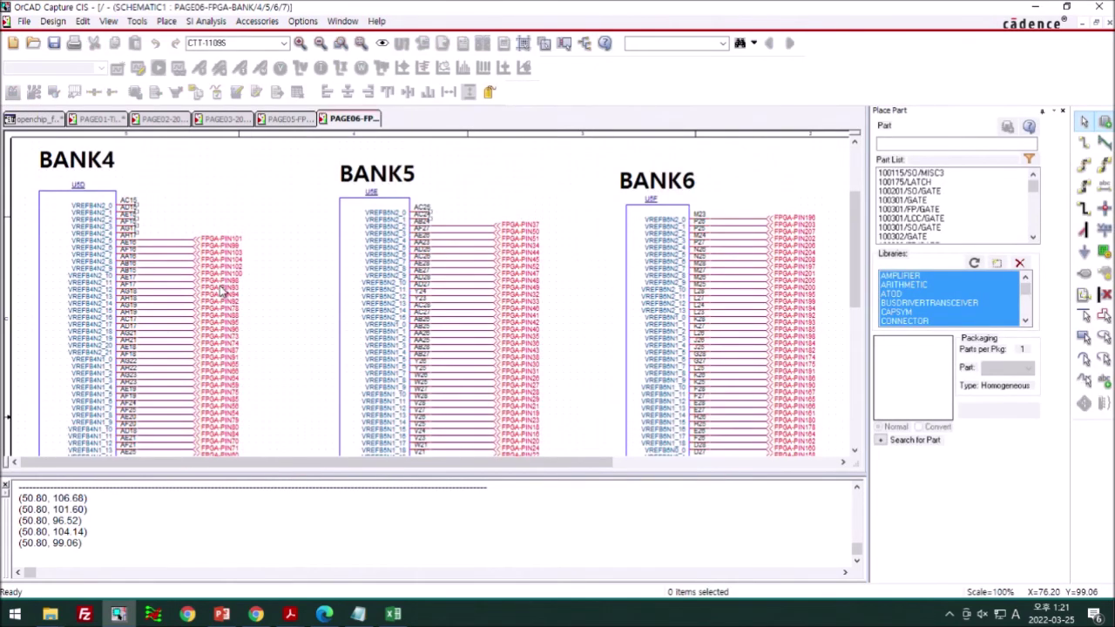
scroll(330, 391, "down", 1)
scroll(329, 391, "down", 3)
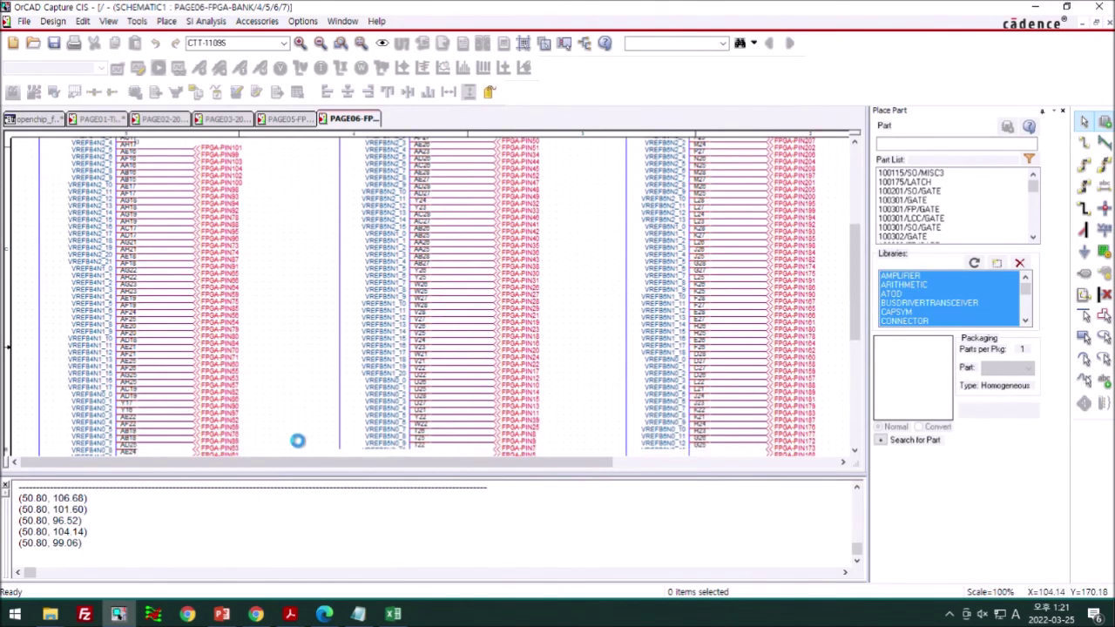
scroll(333, 468, "right", 3)
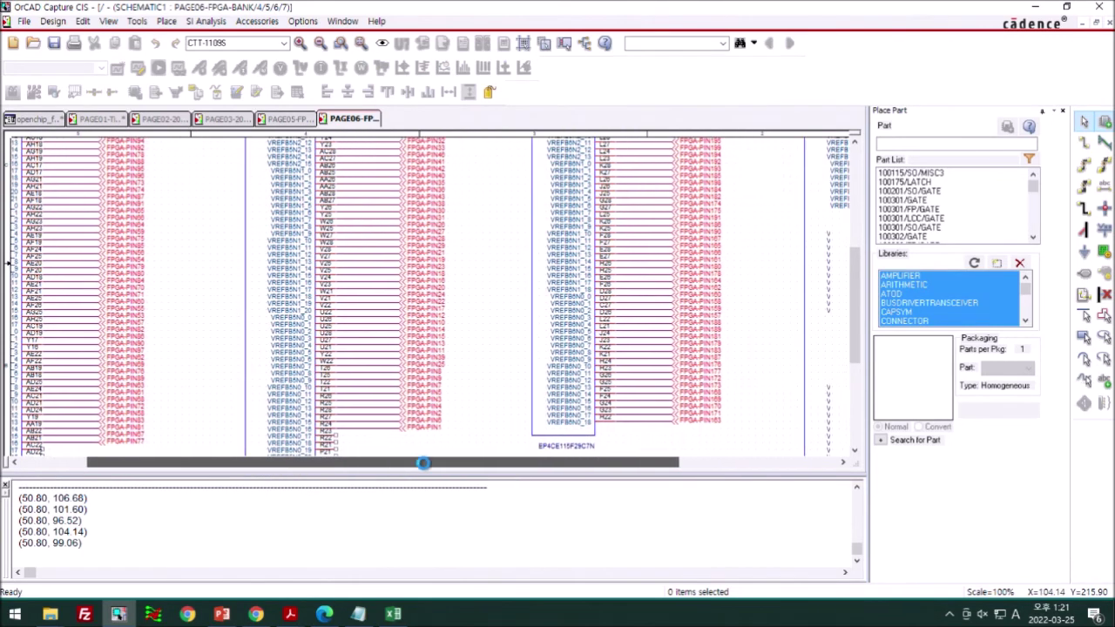
left_click(330, 429)
key("i")
key("i")
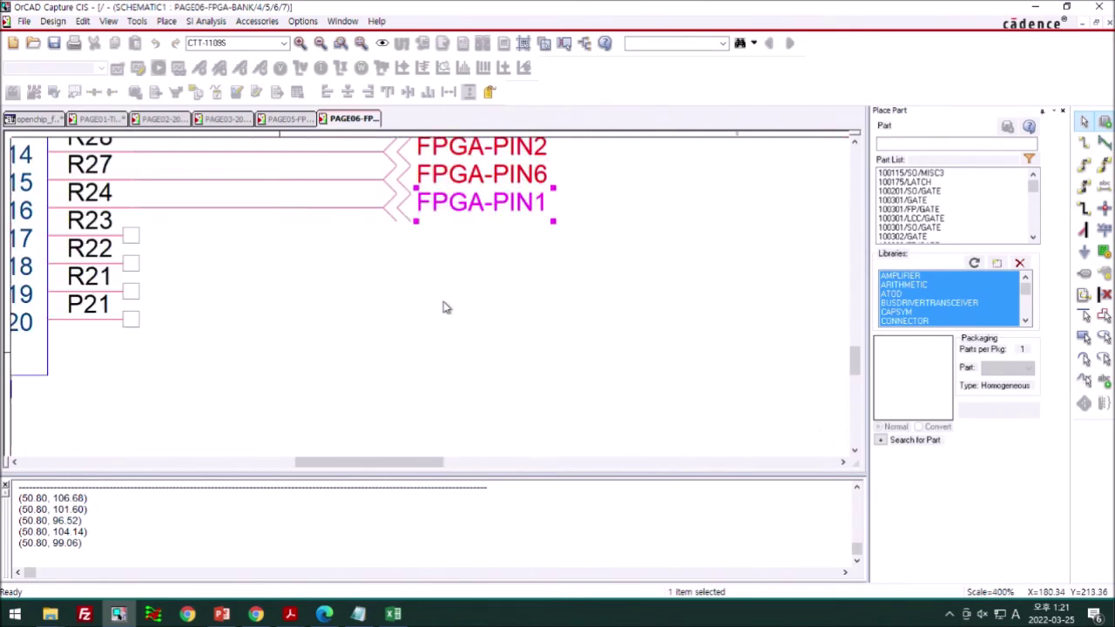
Examine the other FPGA-PIN connectors of BANK5, clear the selection and view all four bank symbols together
key("o")
scroll(457, 331, "up", 4)
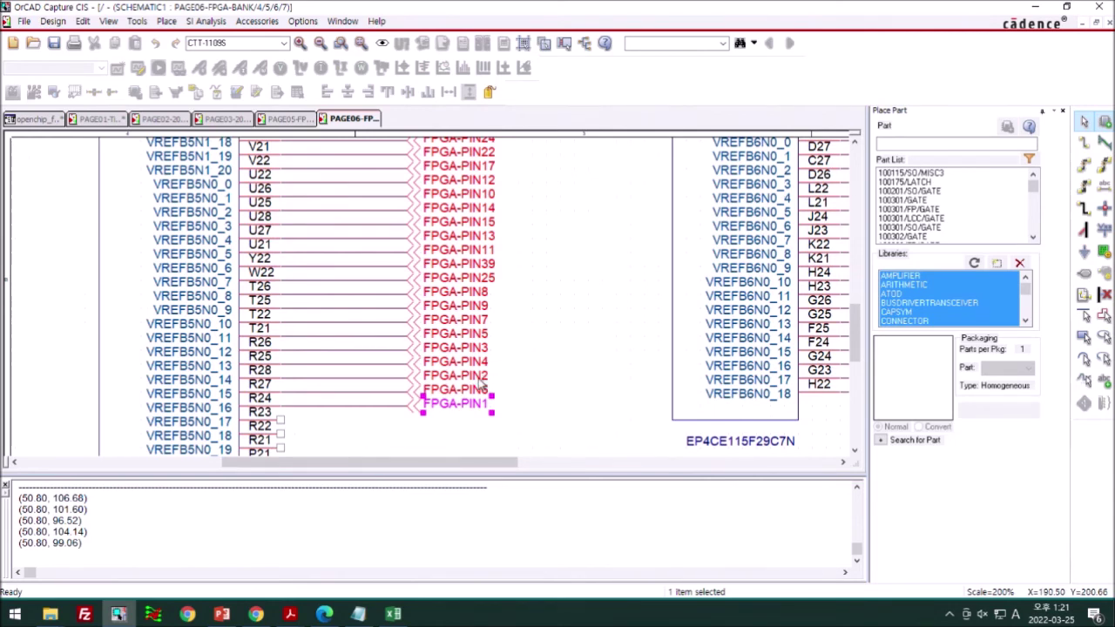
left_click(528, 414)
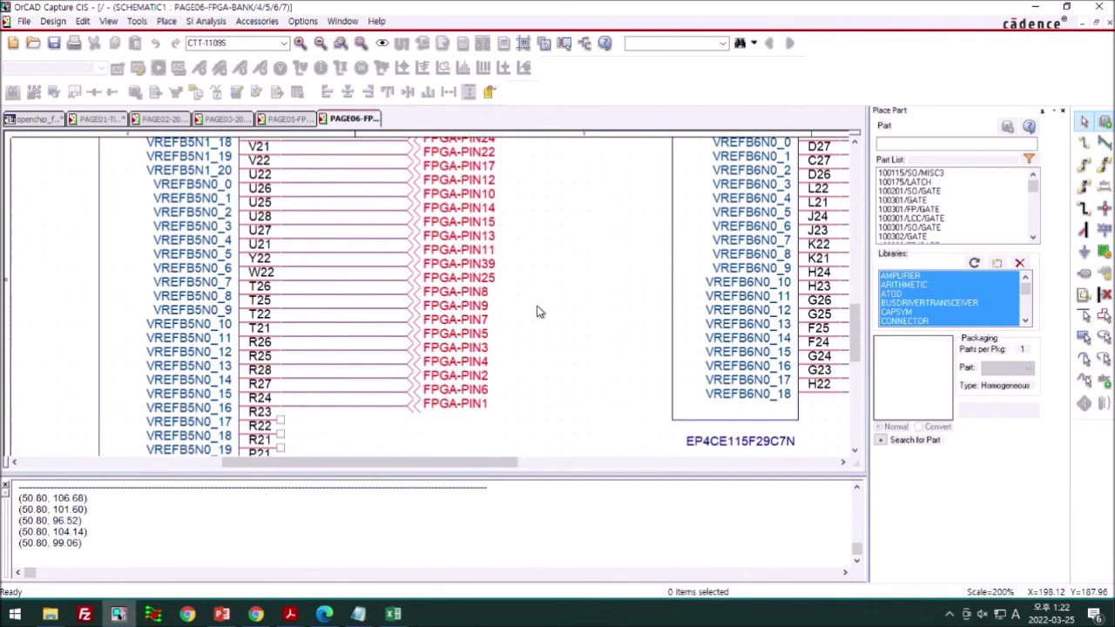
scroll(538, 311, "down", 1, "ctrl")
scroll(481, 322, "down", 1, "ctrl")
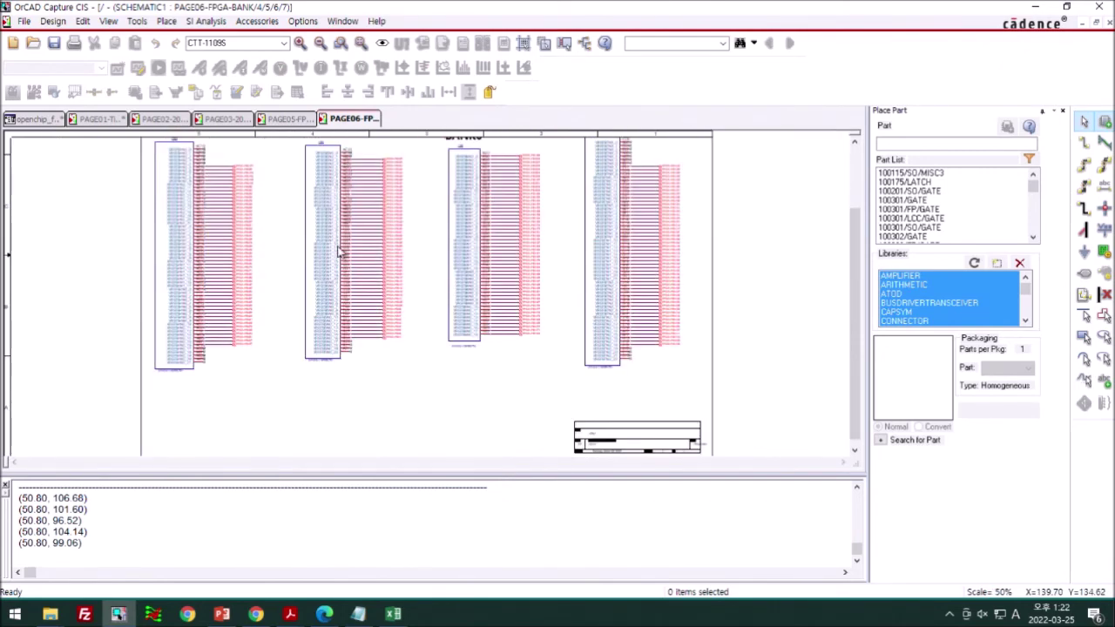
Revisit the PAGE03-208Pin Chip Header page and the CHIP-PIN connections of the socket on the PAGE02-208Pin Chip socket page
left_click(43, 122)
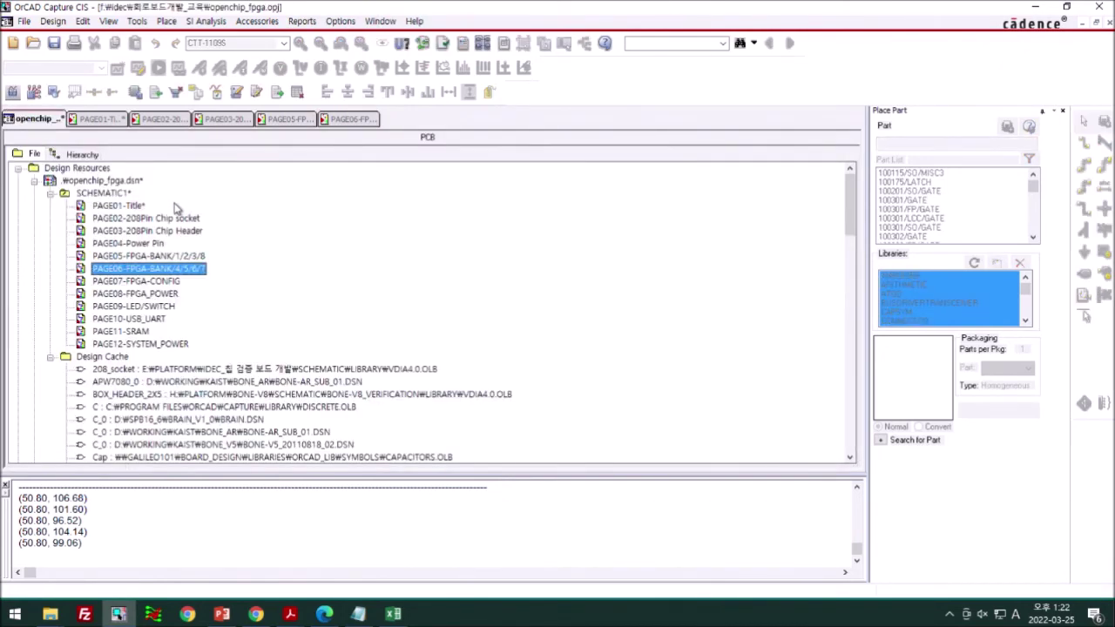
double_click(148, 231)
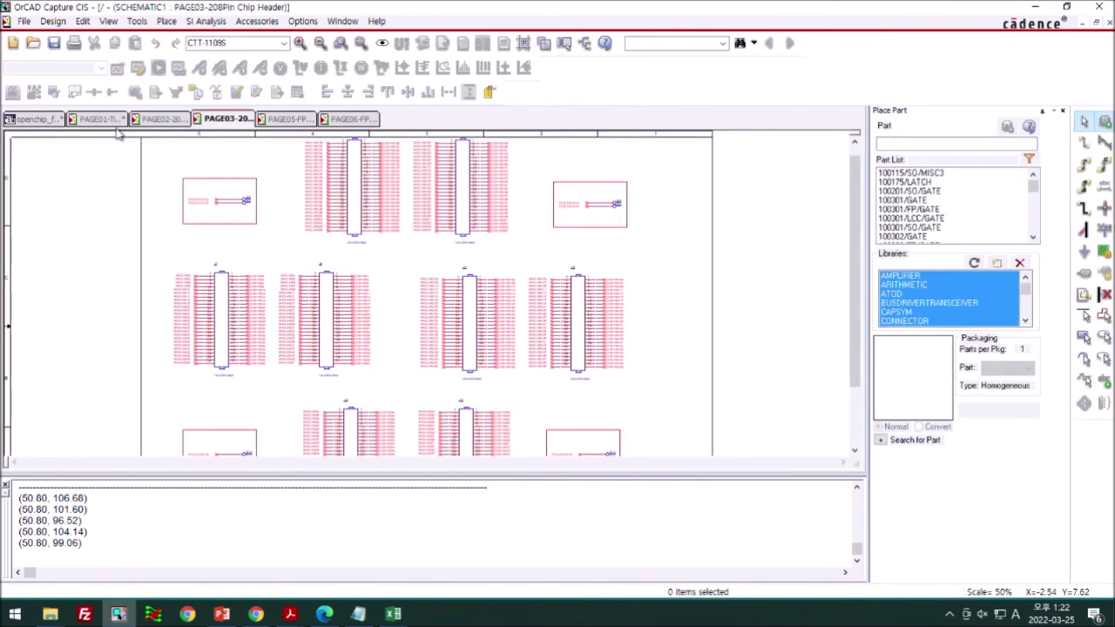
left_click(52, 120)
left_click(150, 217)
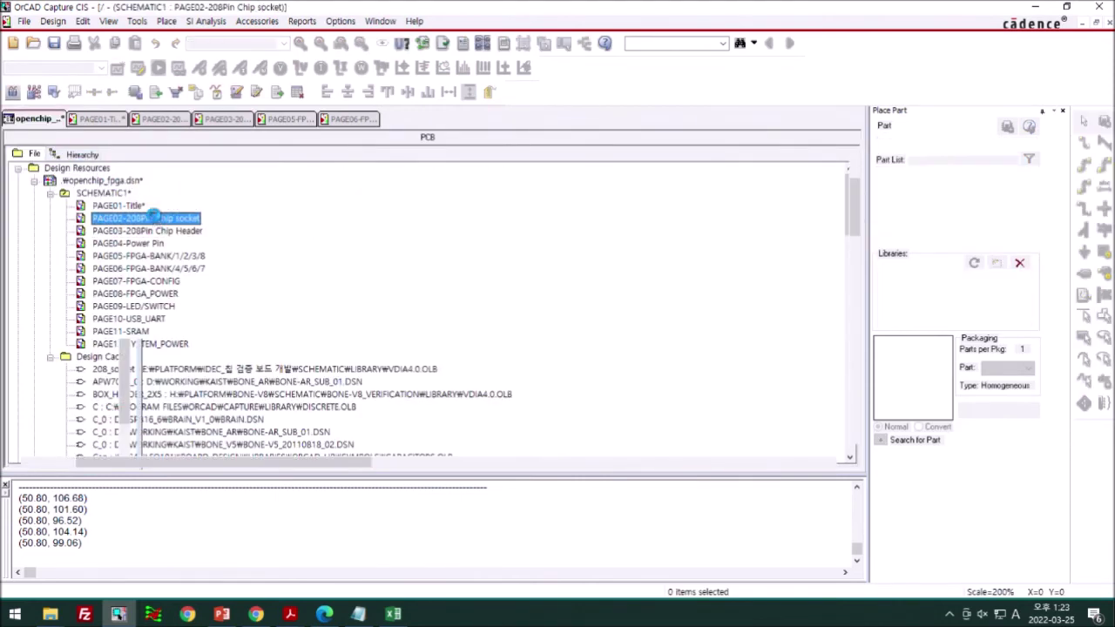
scroll(431, 291, "down", 3, "ctrl")
scroll(567, 354, "up", 3, "ctrl")
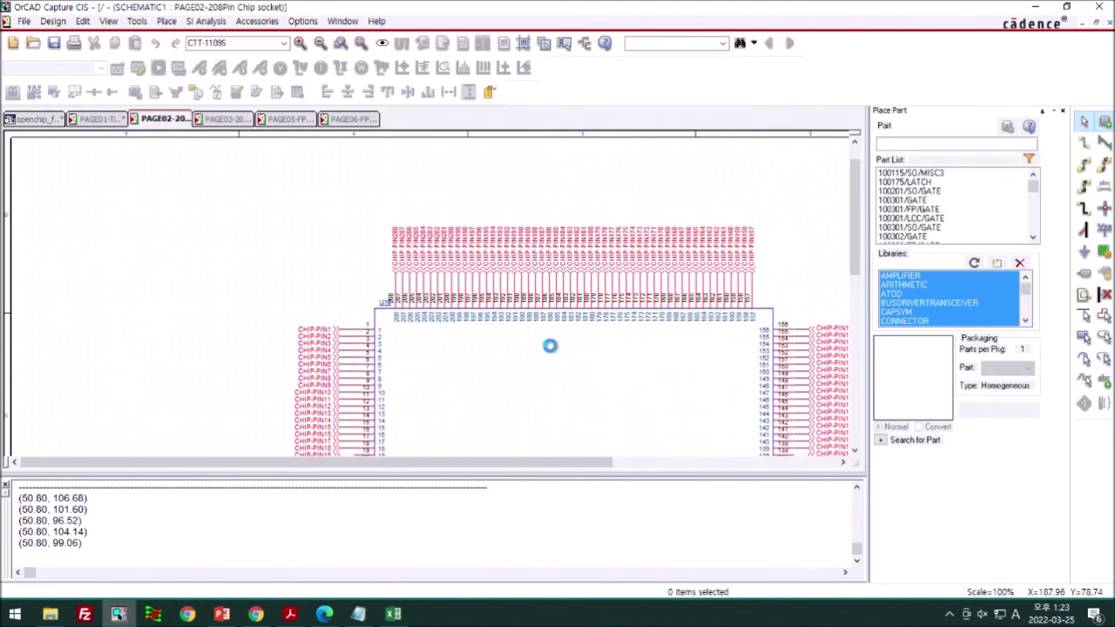
scroll(471, 348, "down", 2)
scroll(364, 367, "down", 1)
Open the PAGE04-Power Pin page and examine the SYS_1V0 connections of its 26x2 headers
left_click(39, 120)
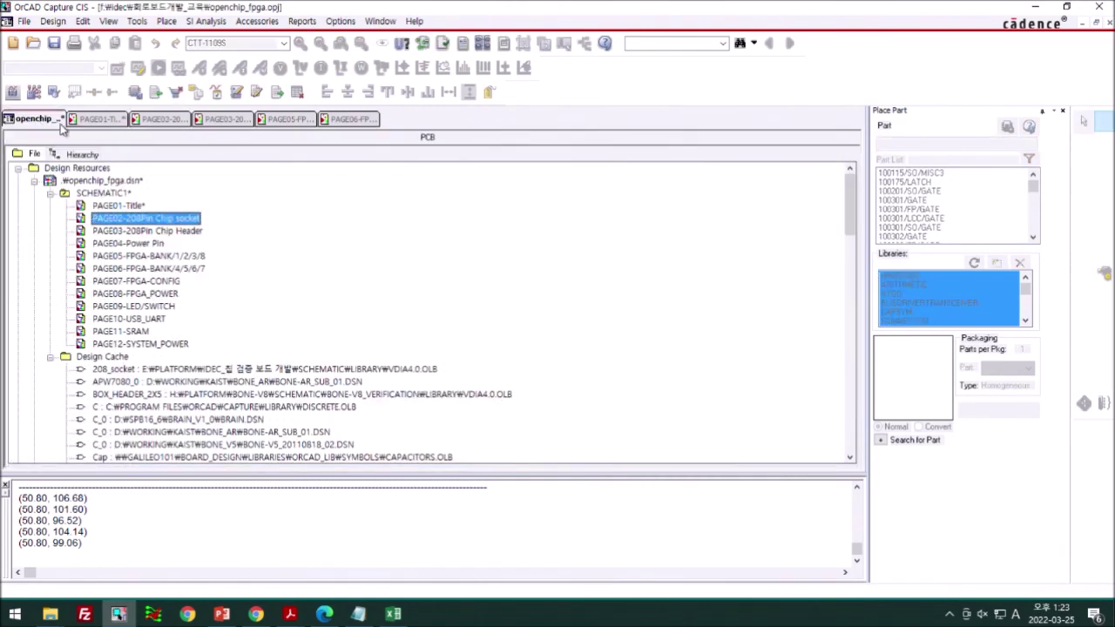
left_click(163, 257)
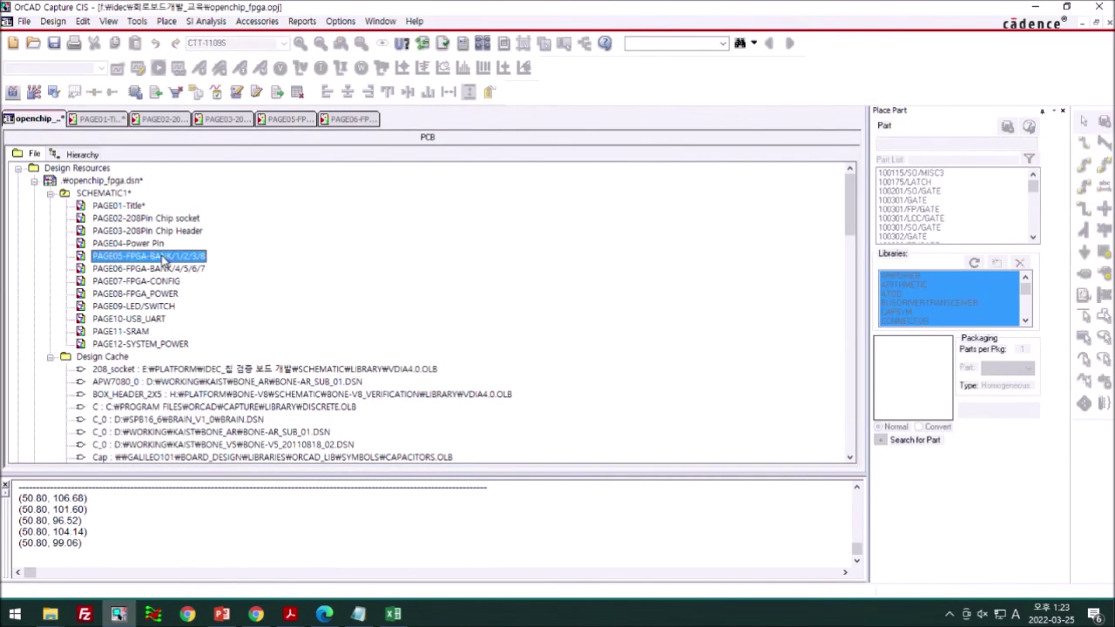
double_click(145, 243)
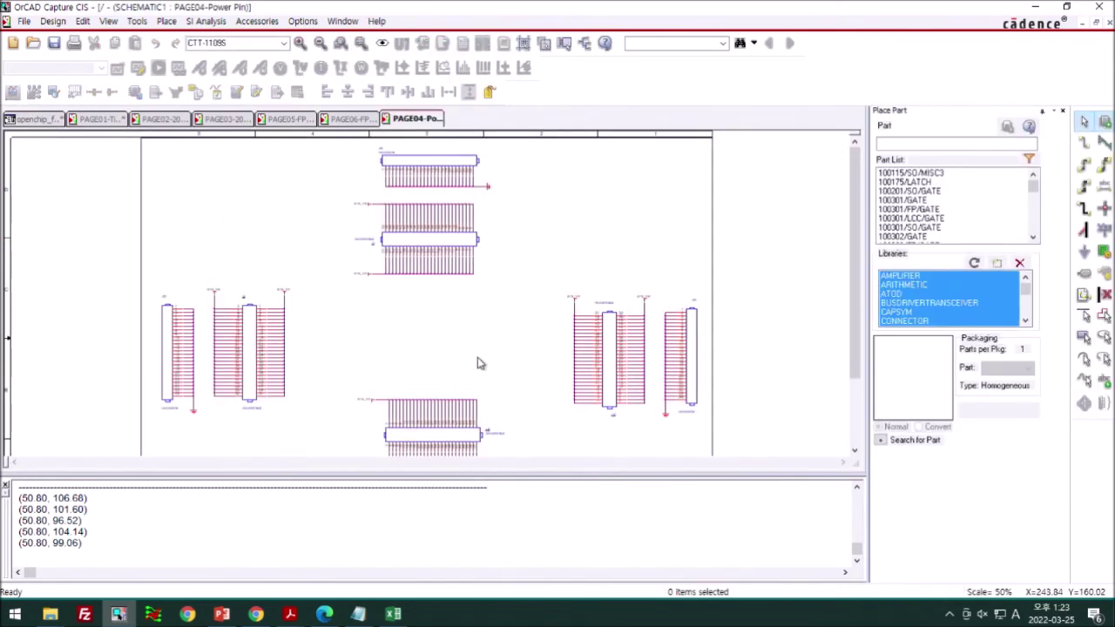
scroll(495, 287, "up", 1, "ctrl")
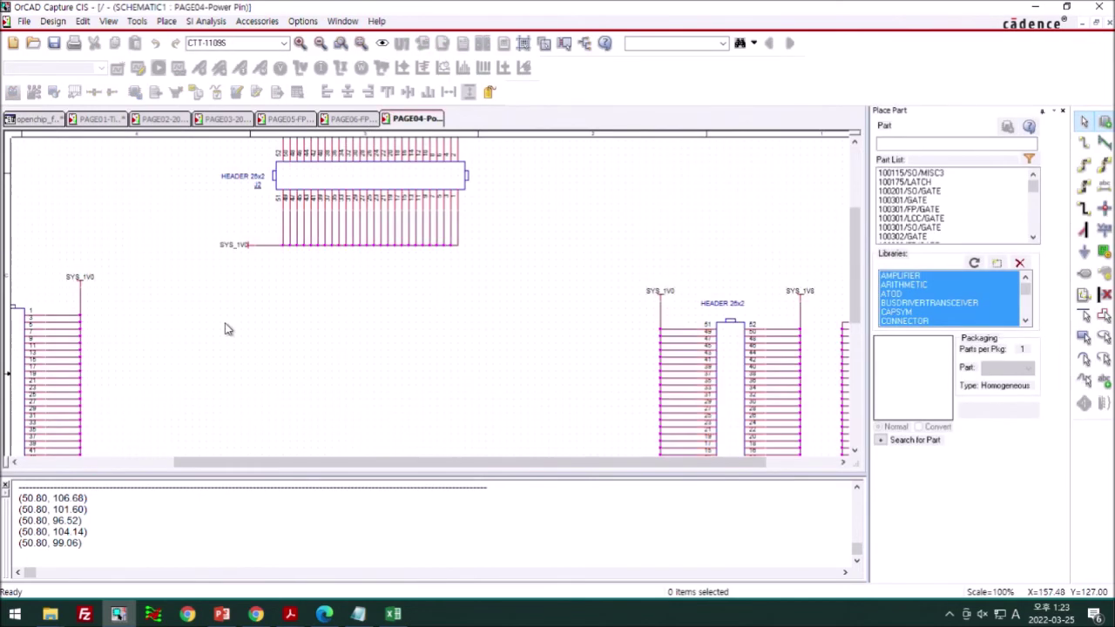
scroll(246, 329, "down", 1, "ctrl")
Reopen the PAGE05-FPGA-BANK/1/2/3/8 page and examine the RESET, FPGA_LED and DIP_SW connectors of BANK1
left_click(35, 119)
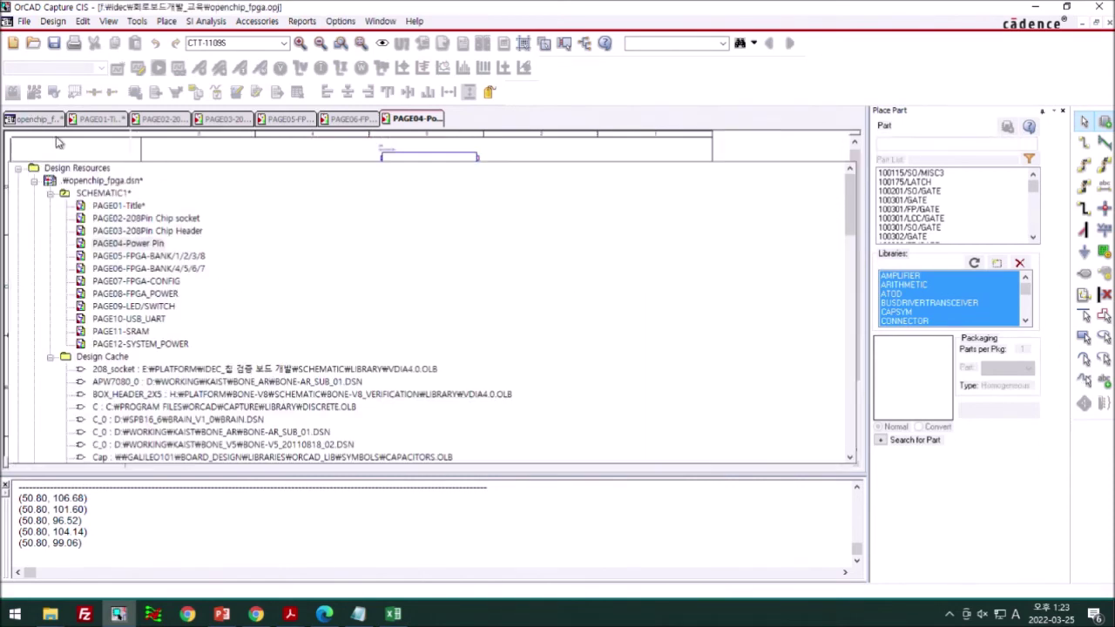
double_click(148, 256)
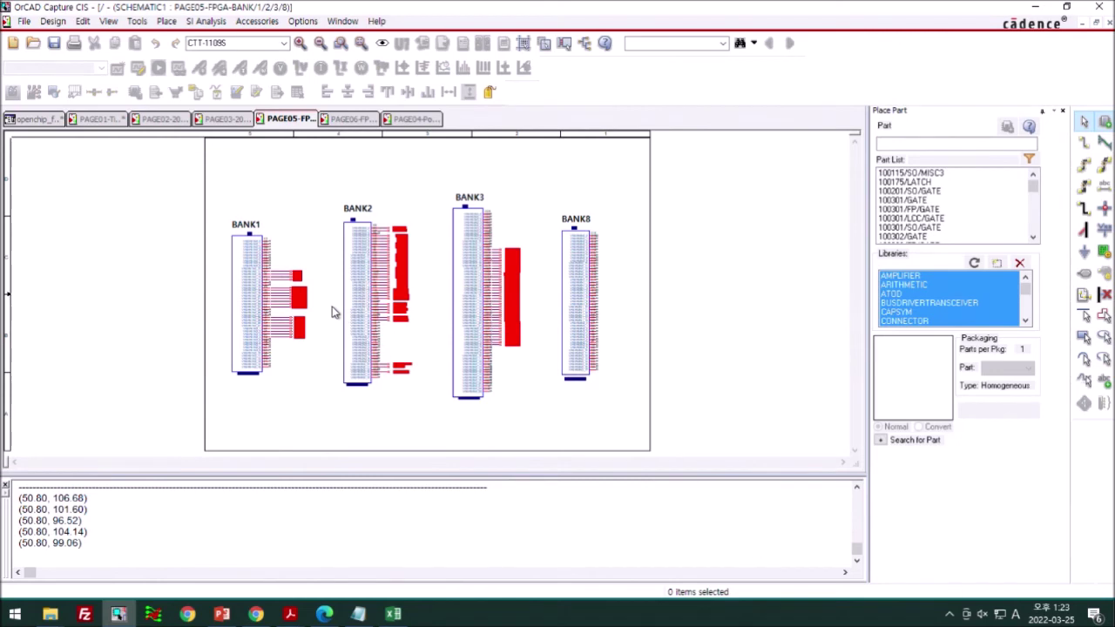
scroll(299, 299, "up", 1, "ctrl")
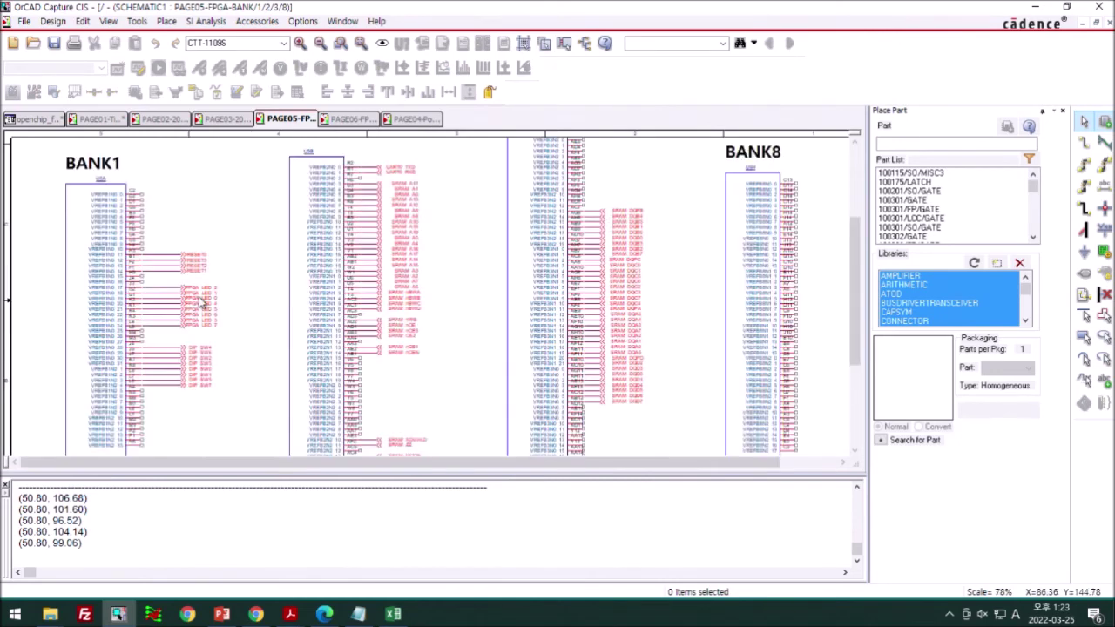
scroll(158, 290, "up", 1, "ctrl")
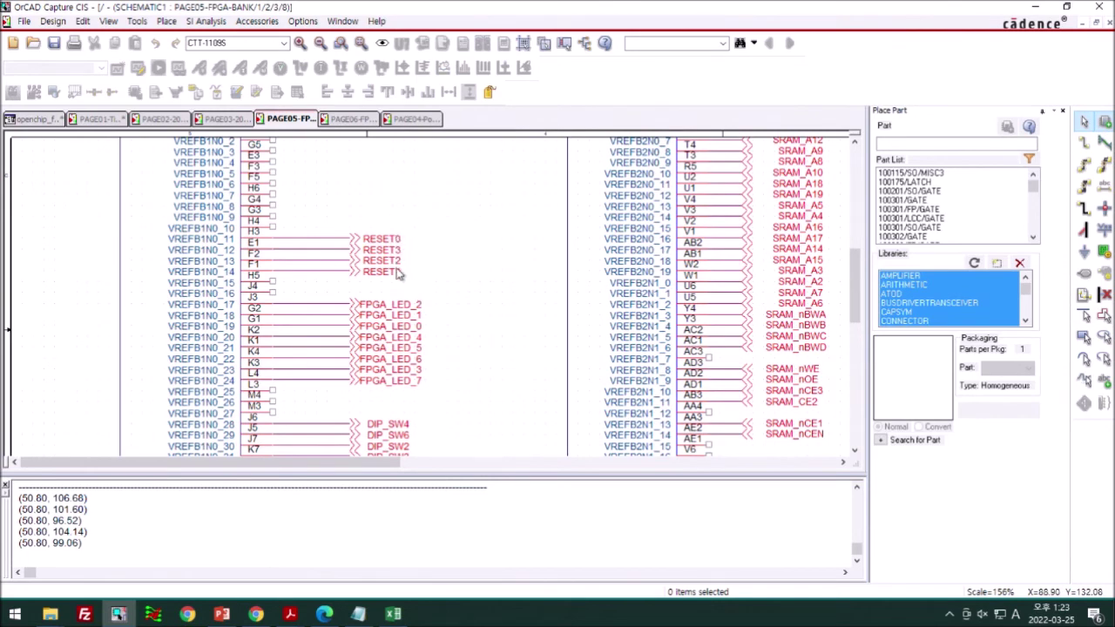
scroll(442, 362, "down", 1)
scroll(442, 357, "down", 1)
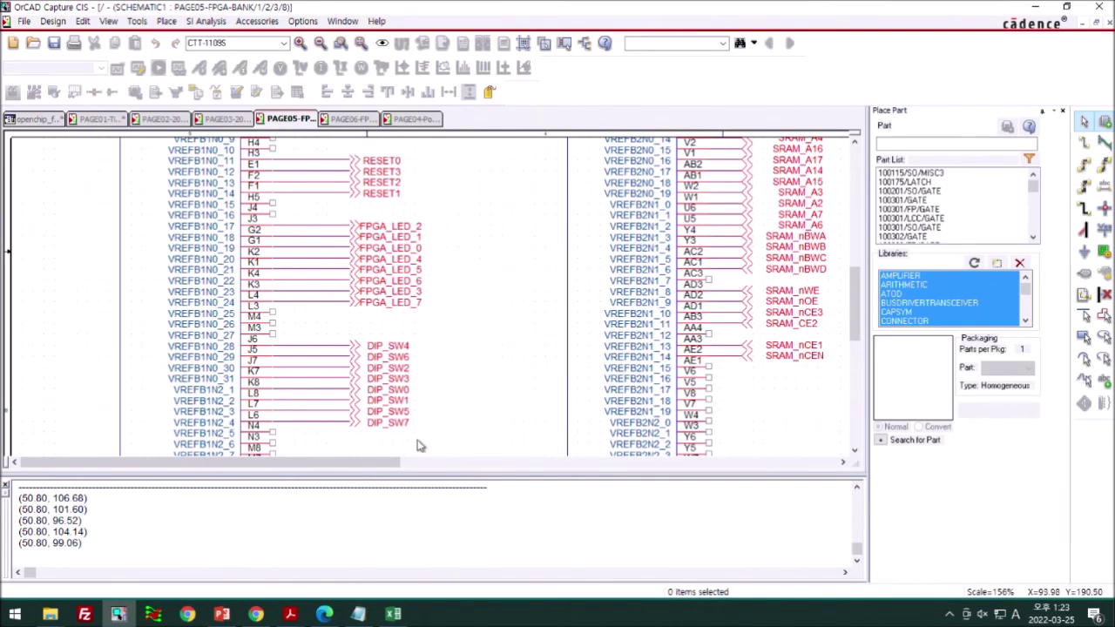
scroll(443, 366, "down", 1, "ctrl")
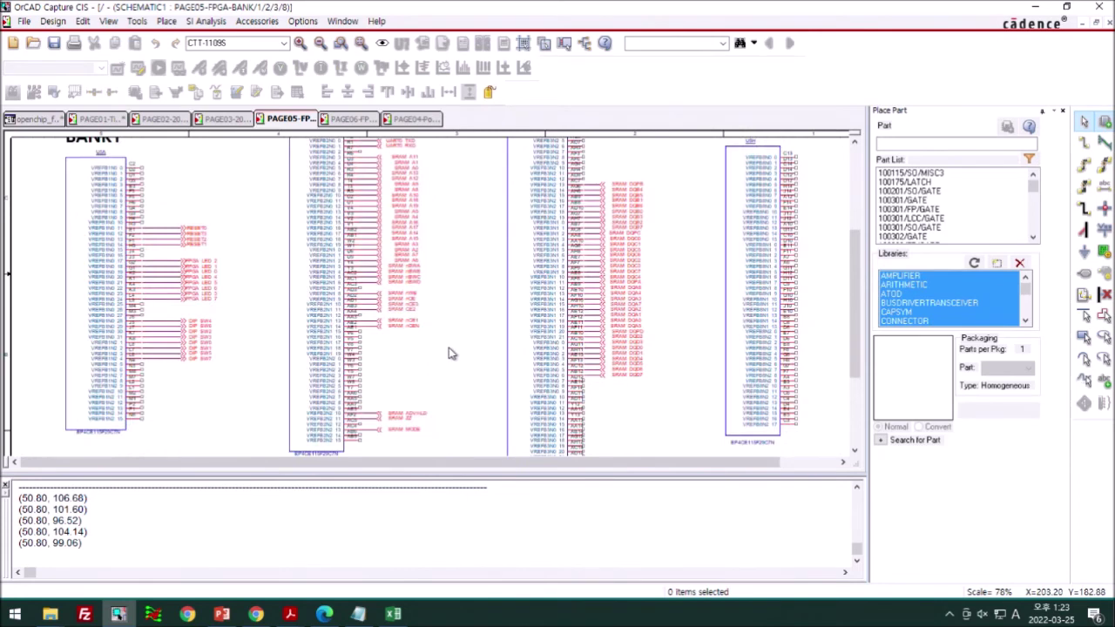
Examine the UART0 connectors and the SRAM address and control connectors of BANK2
scroll(427, 285, "up", 1)
scroll(427, 278, "up", 1)
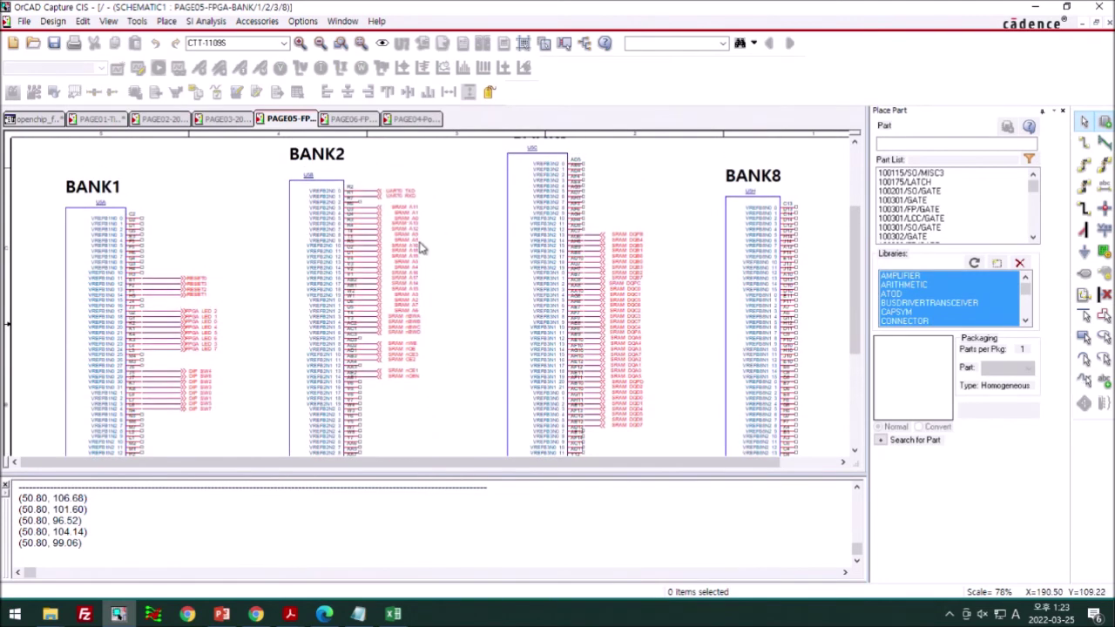
scroll(424, 253, "up", 1, "ctrl")
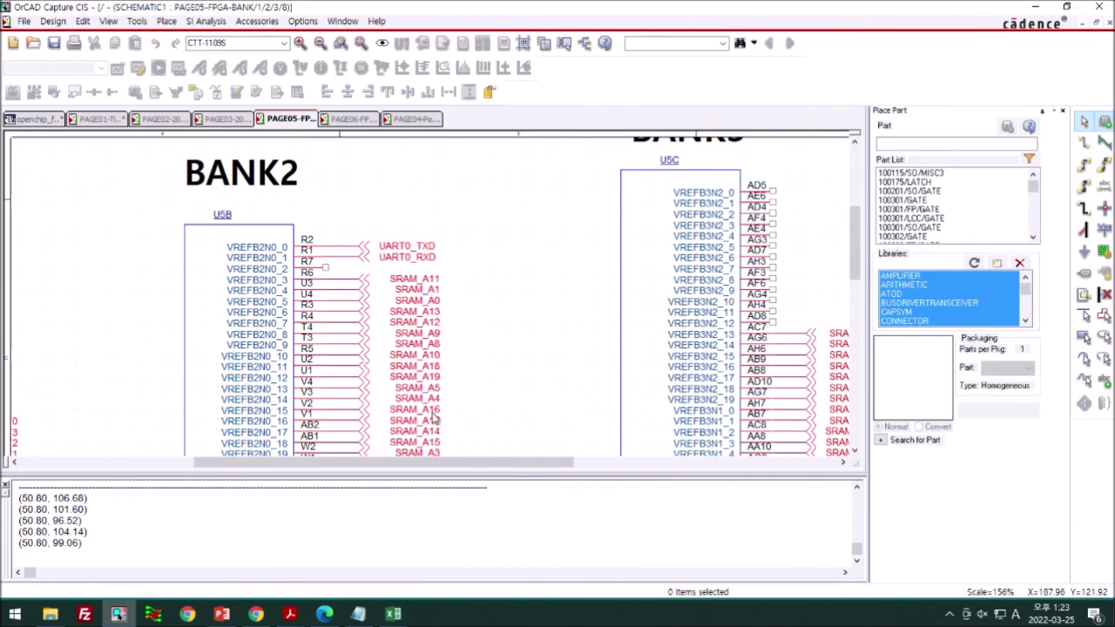
scroll(436, 420, "down", 6)
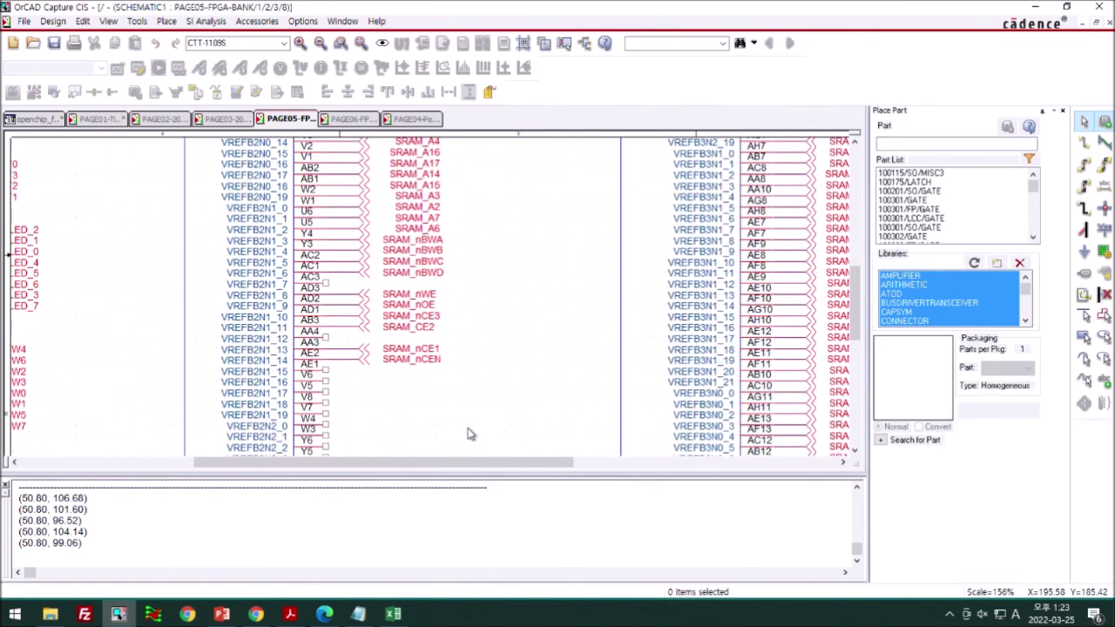
scroll(468, 434, "down", 1, "ctrl")
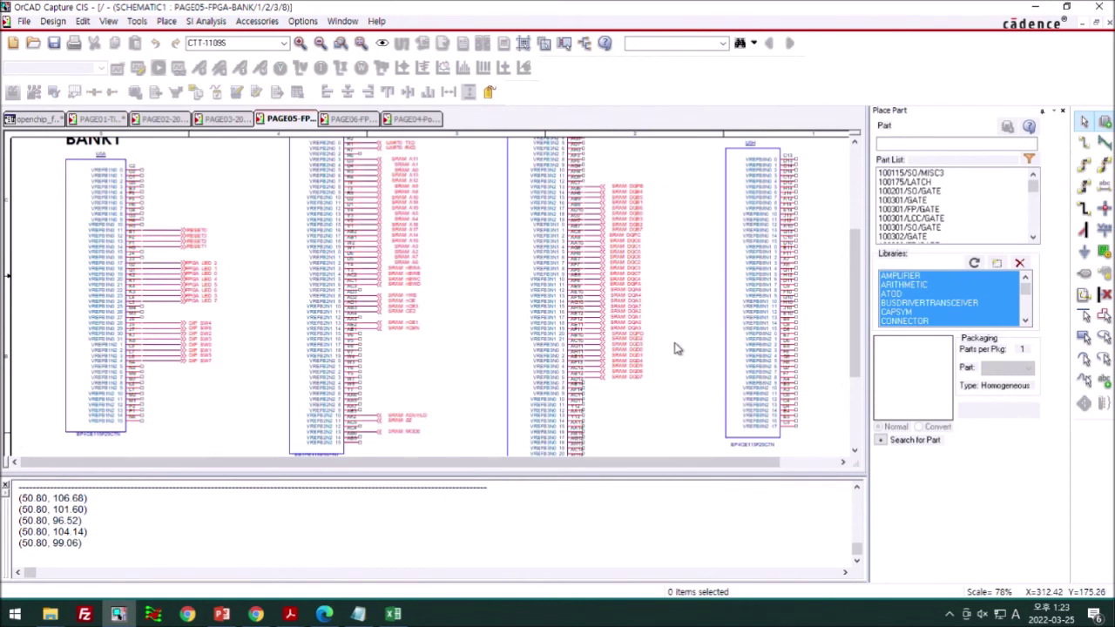
Compare the SRAM connectors of BANK2 with the SRAM data connectors of BANK3
scroll(560, 319, "up", 3)
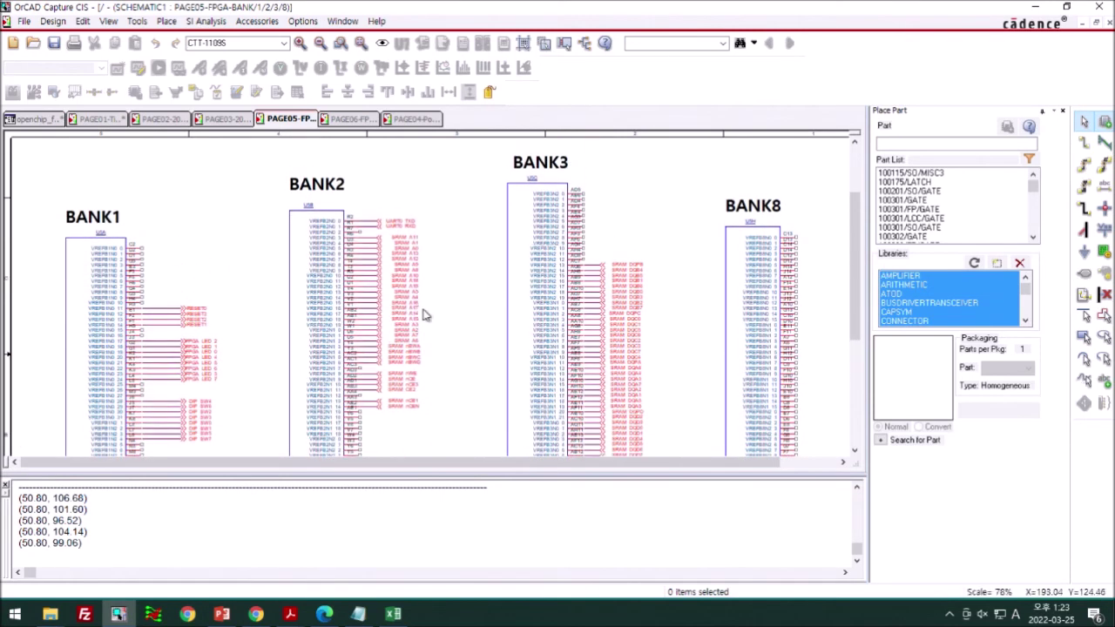
scroll(679, 391, "down", 1)
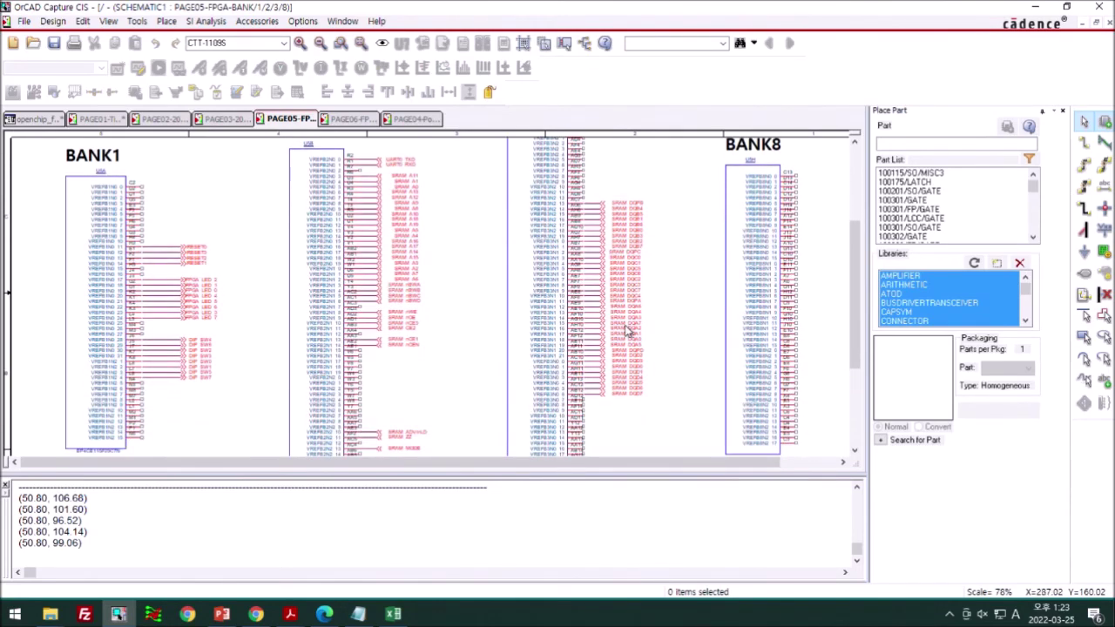
key("i")
key("o")
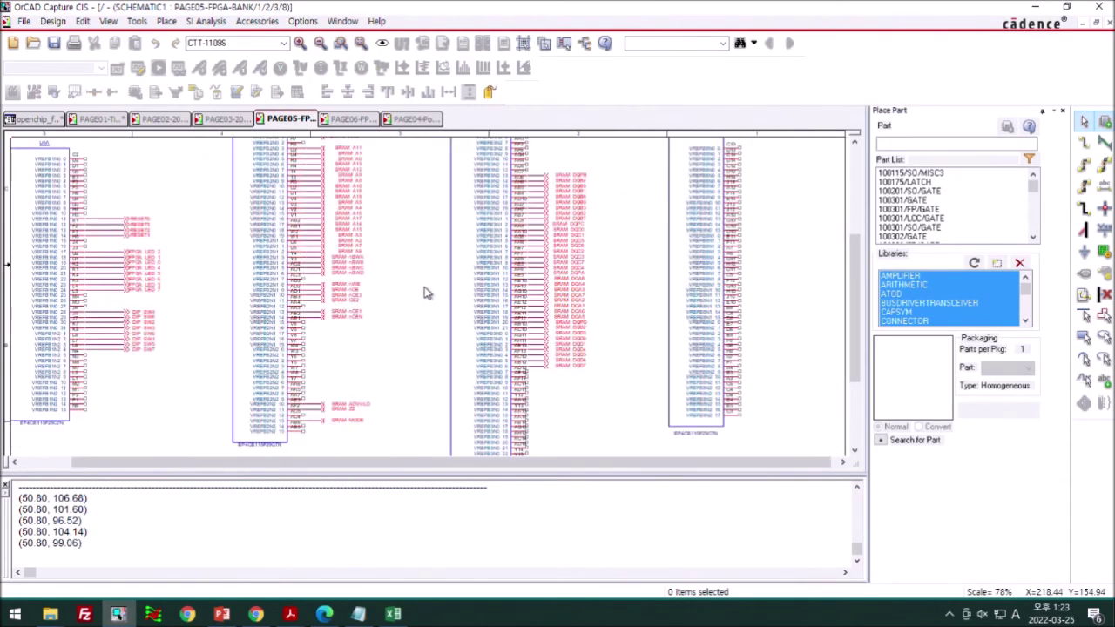
Open the PAGE11-SRAM page and examine the data, address and control connections of U9, the CY7C1460AV33
left_click(29, 119)
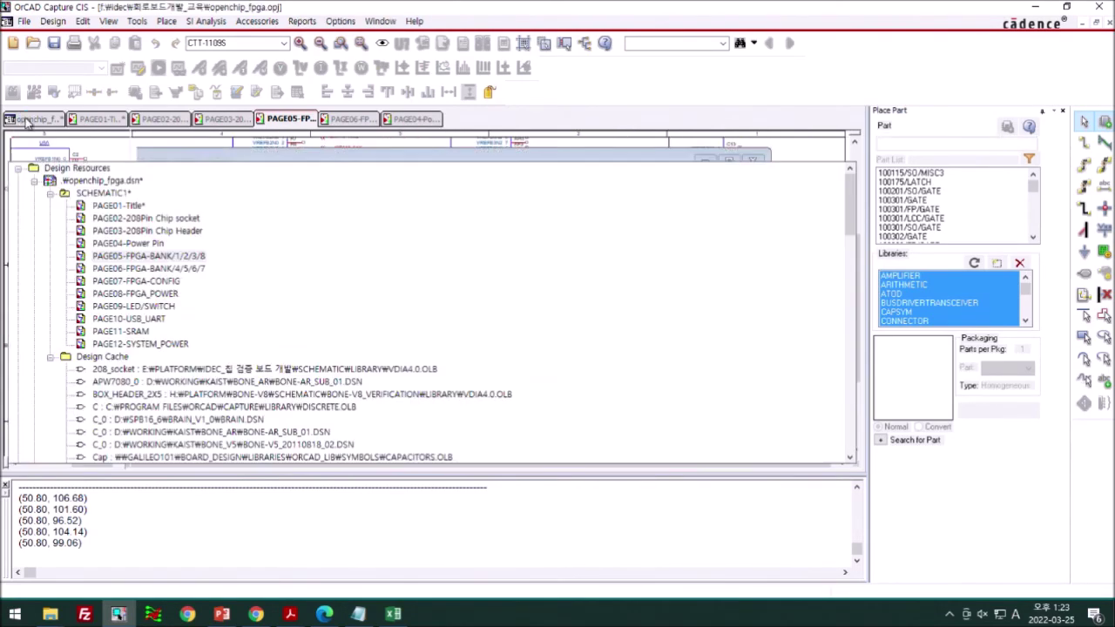
left_click(130, 320)
left_click(122, 332)
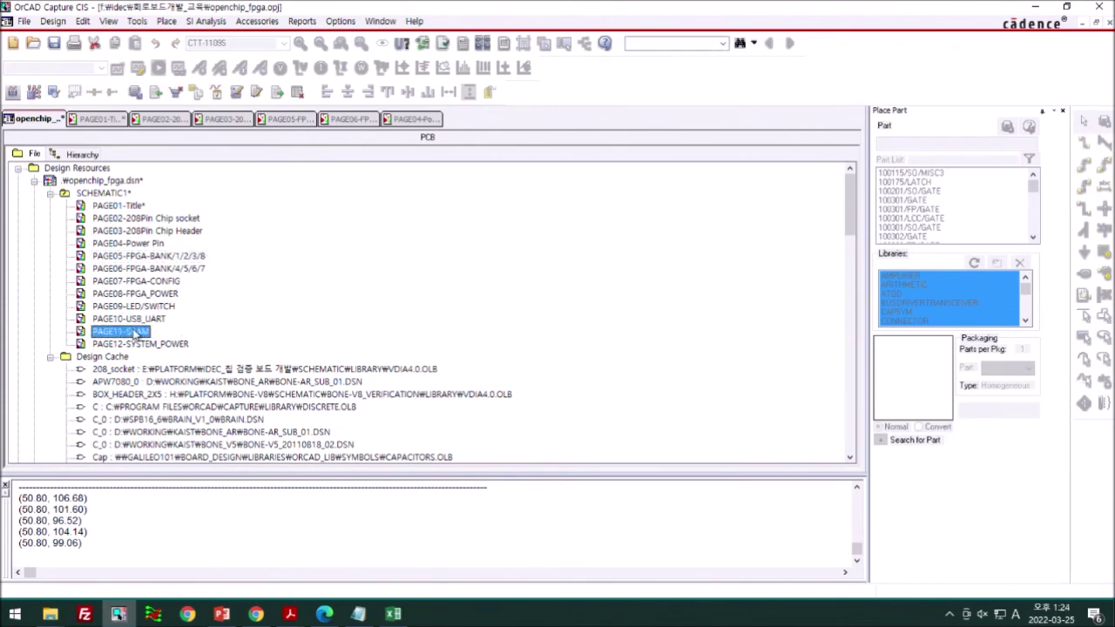
double_click(134, 332)
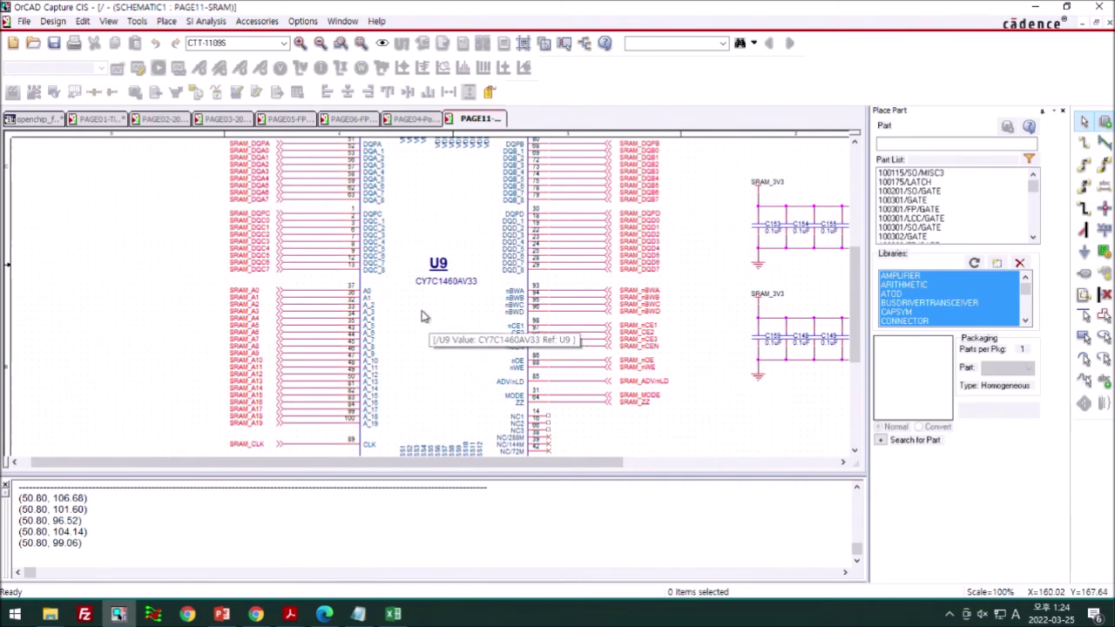
scroll(287, 353, "up", 2)
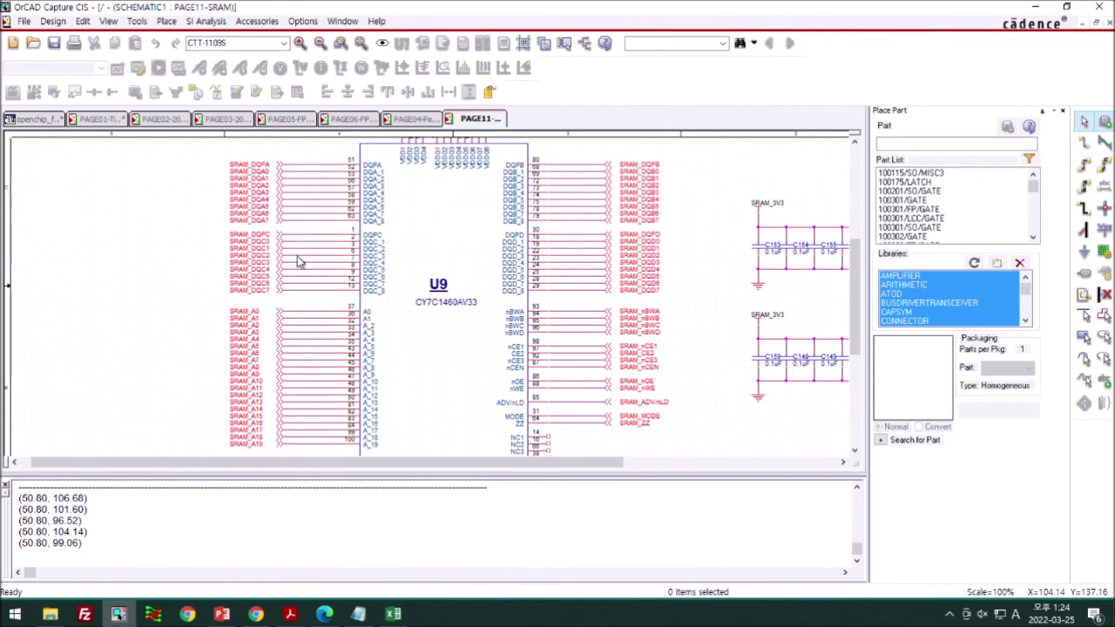
scroll(532, 412, "down", 2)
scroll(437, 353, "down", 3)
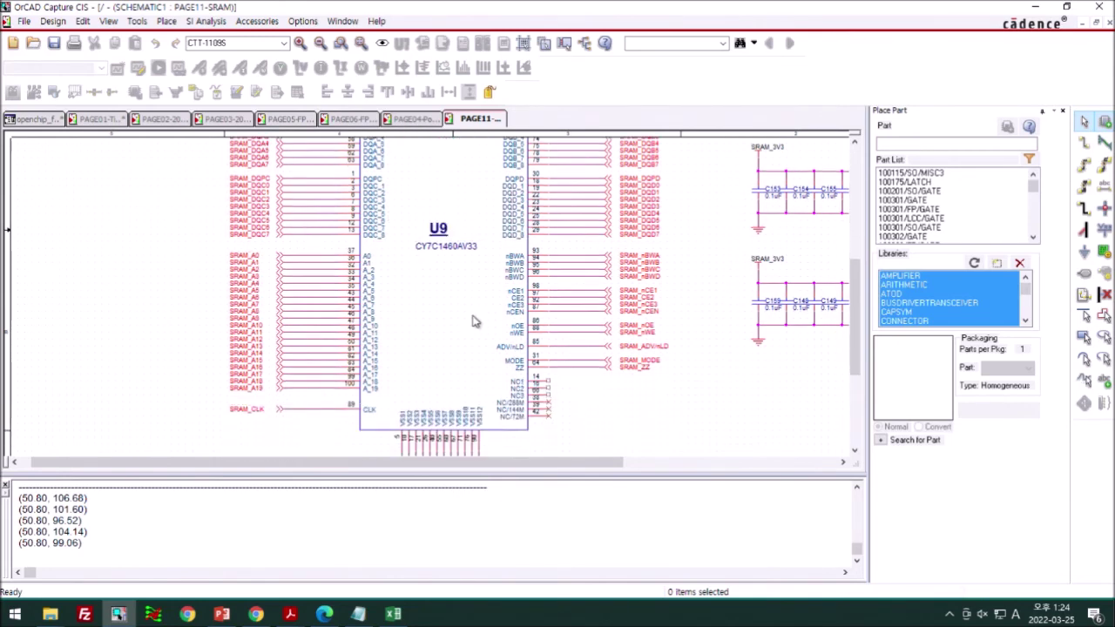
Inspect the SRAM_3V3 supply pins and the VSS ground pins of U9, and return to the project's page list
scroll(627, 362, "down", 2, "ctrl")
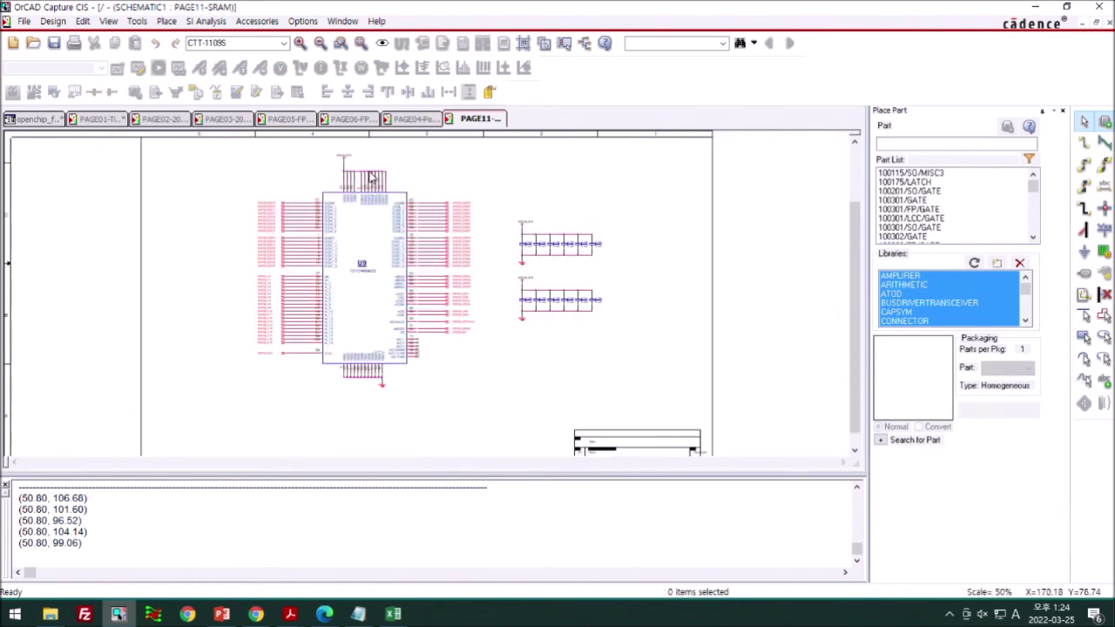
scroll(381, 177, "up", 2, "ctrl")
left_click(442, 403)
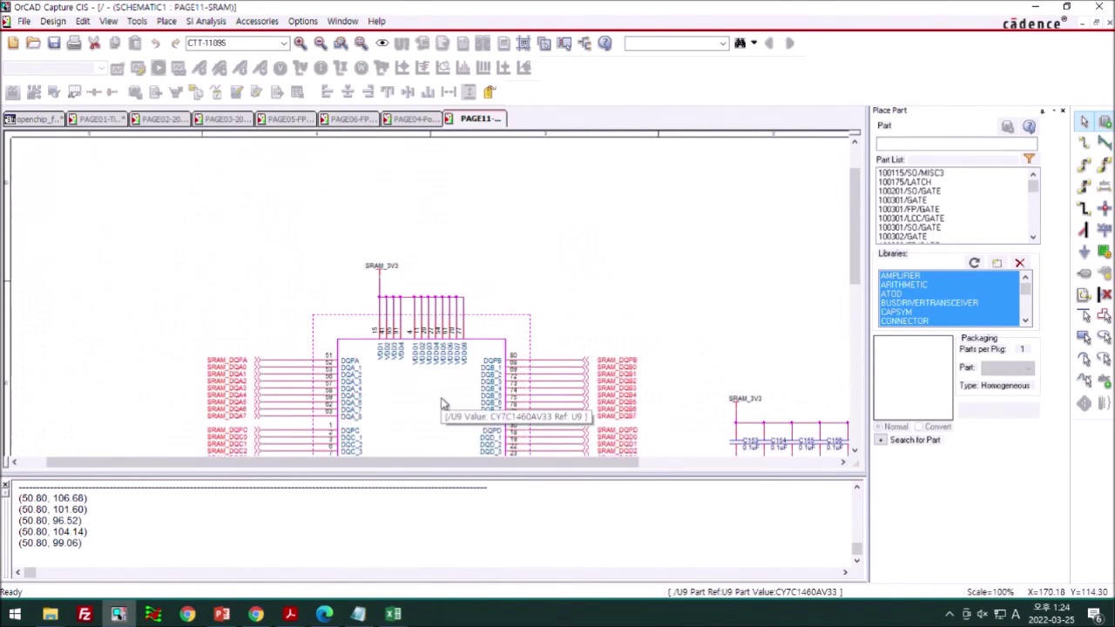
left_click(357, 280)
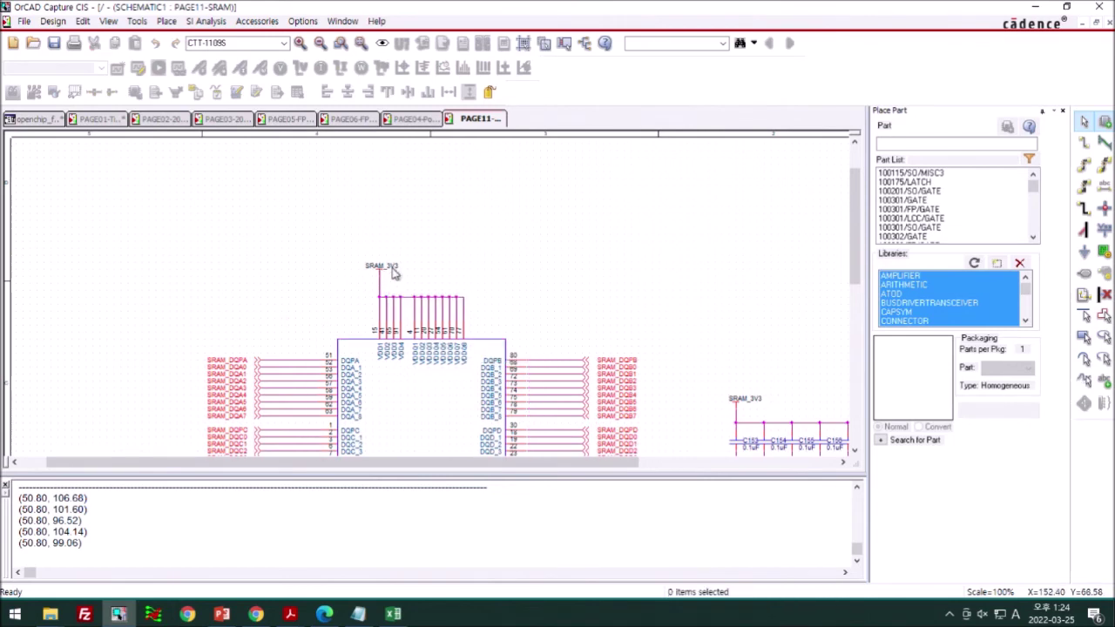
scroll(452, 324, "up", 1, "ctrl")
scroll(617, 370, "down", 1, "ctrl")
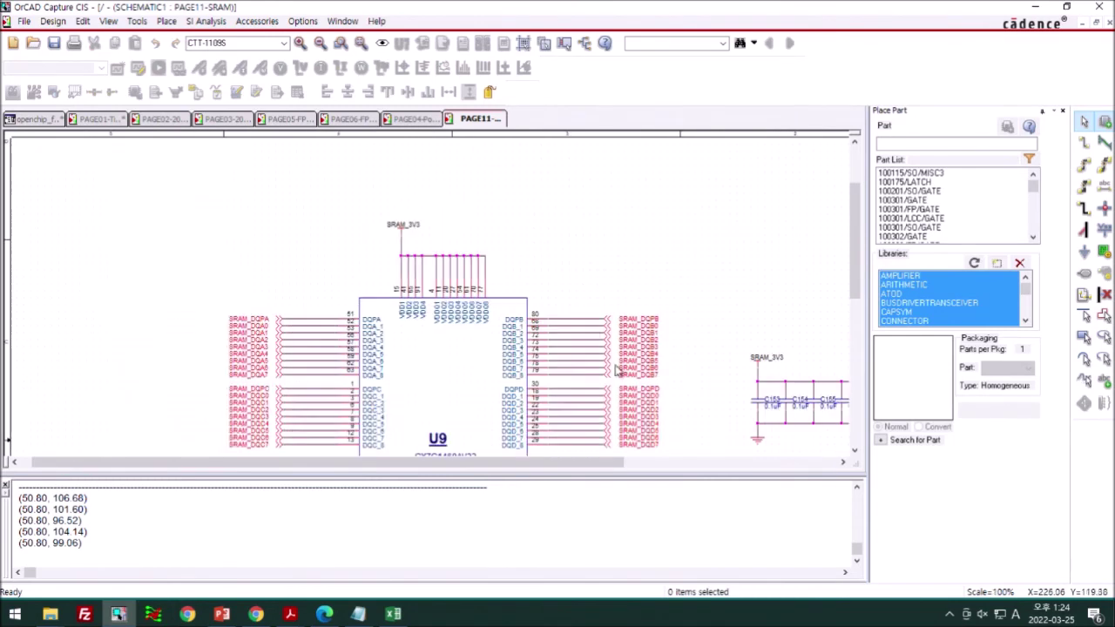
scroll(530, 415, "down", 2, "ctrl")
scroll(393, 436, "down", 1)
scroll(393, 436, "up", 2, "ctrl")
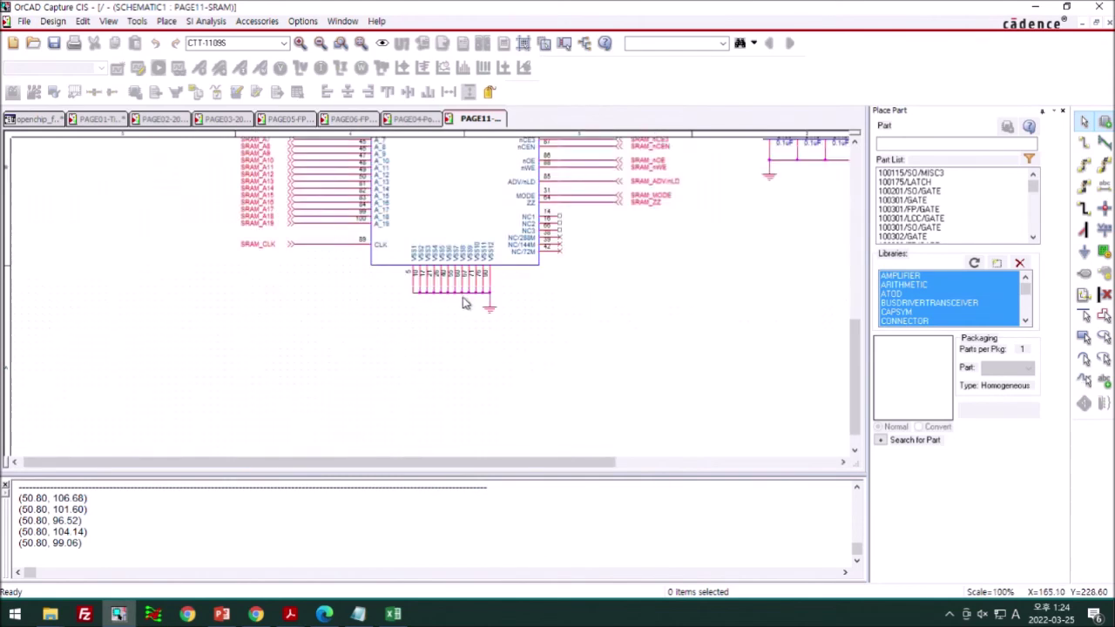
left_click(48, 121)
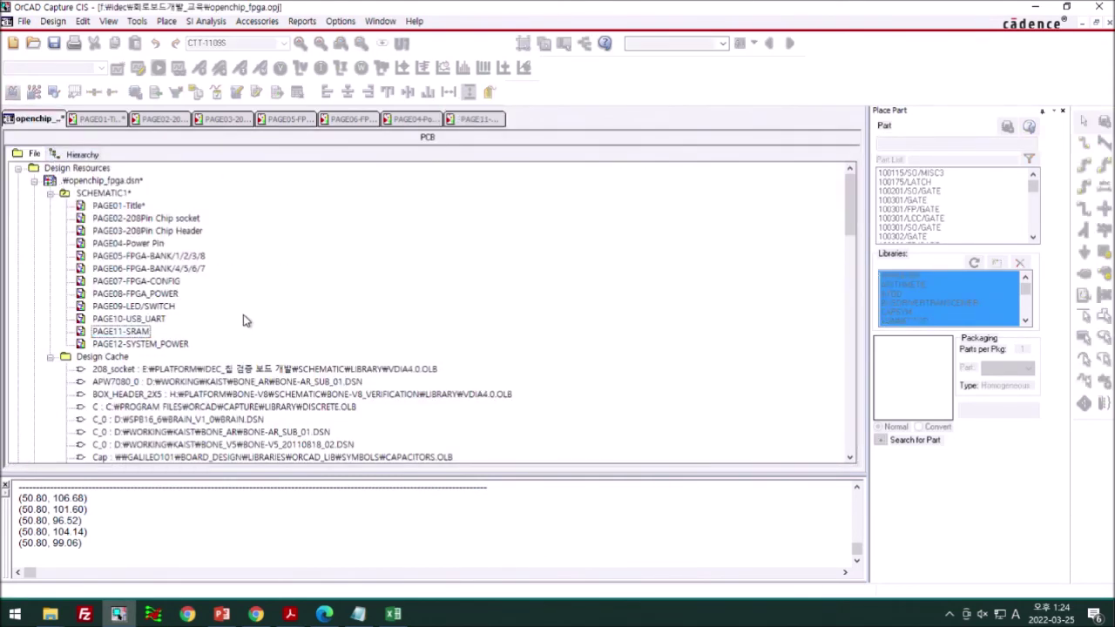